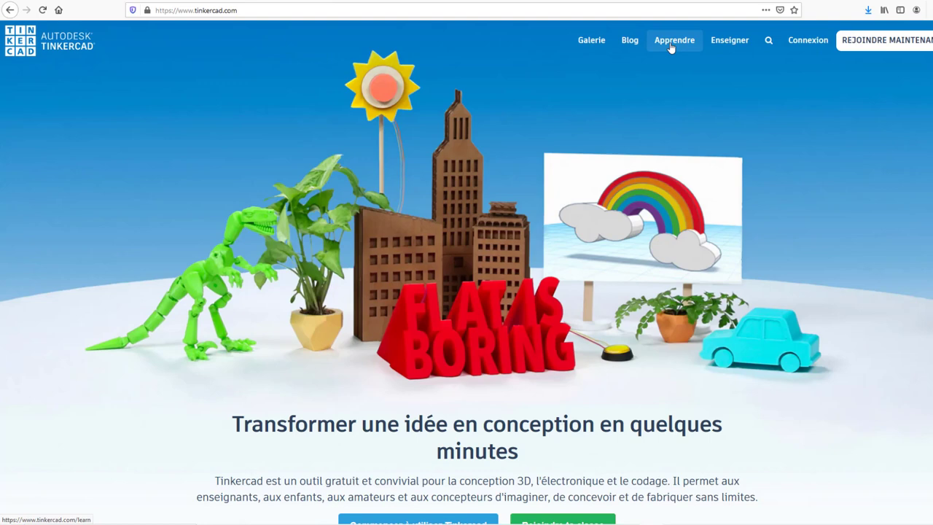
Start signing up for a personal Tinkercad account with an e-mail address
{"action": "scroll", "coordinate": [691, 173], "scroll_direction": "down", "scroll_amount": 3}
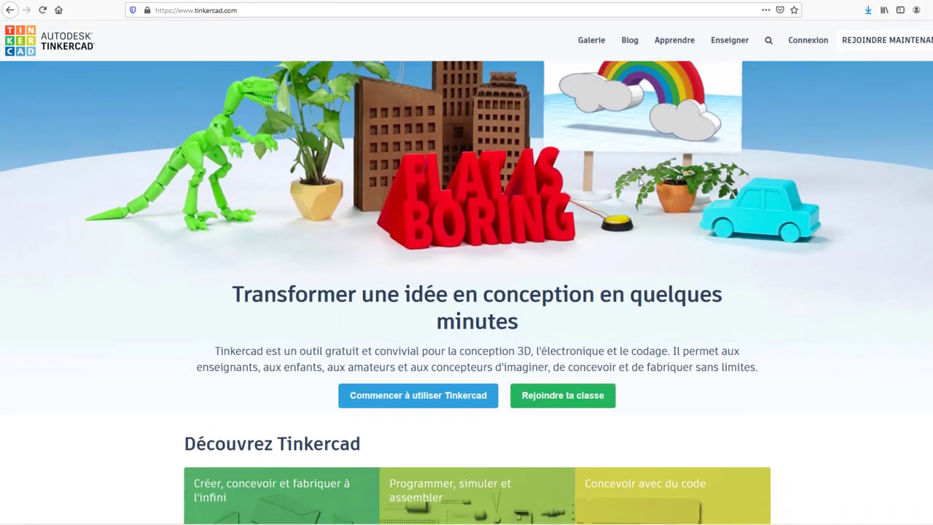
{"action": "scroll", "coordinate": [639, 180], "scroll_direction": "down", "scroll_amount": 2}
{"action": "scroll", "coordinate": [639, 181], "scroll_direction": "up", "scroll_amount": 5}
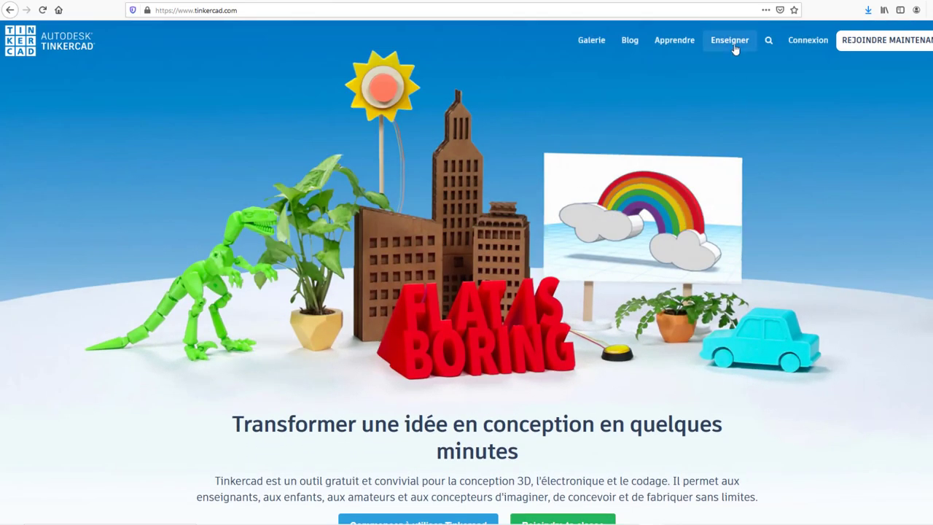
{"action": "left_click", "coordinate": [806, 41]}
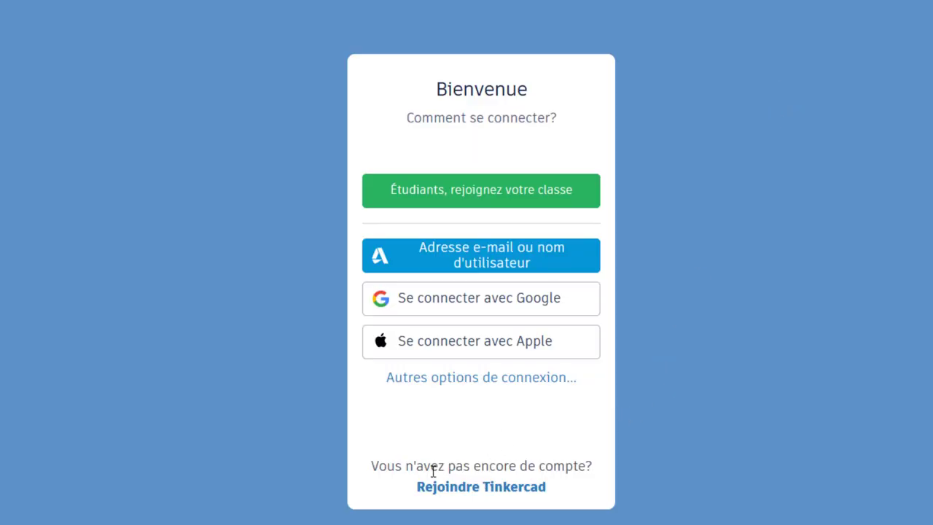
{"action": "left_click", "coordinate": [478, 488]}
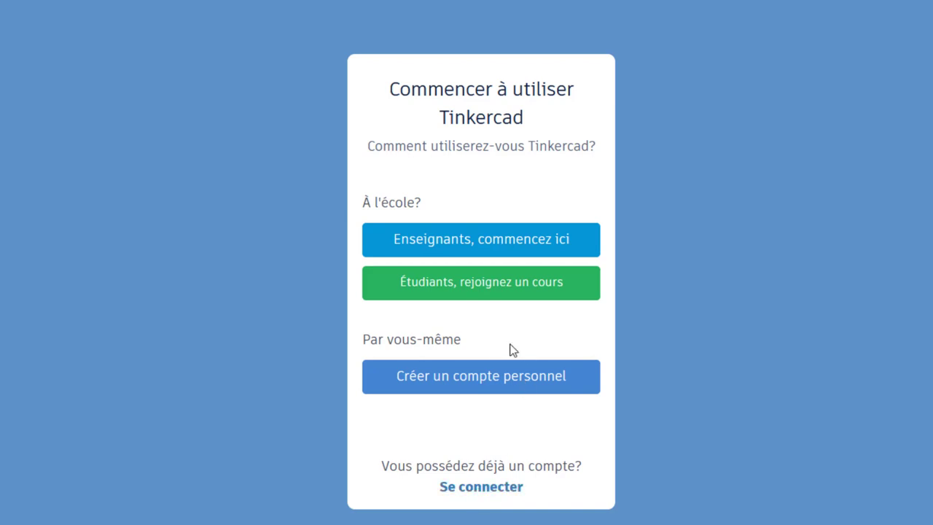
{"action": "left_click", "coordinate": [477, 383]}
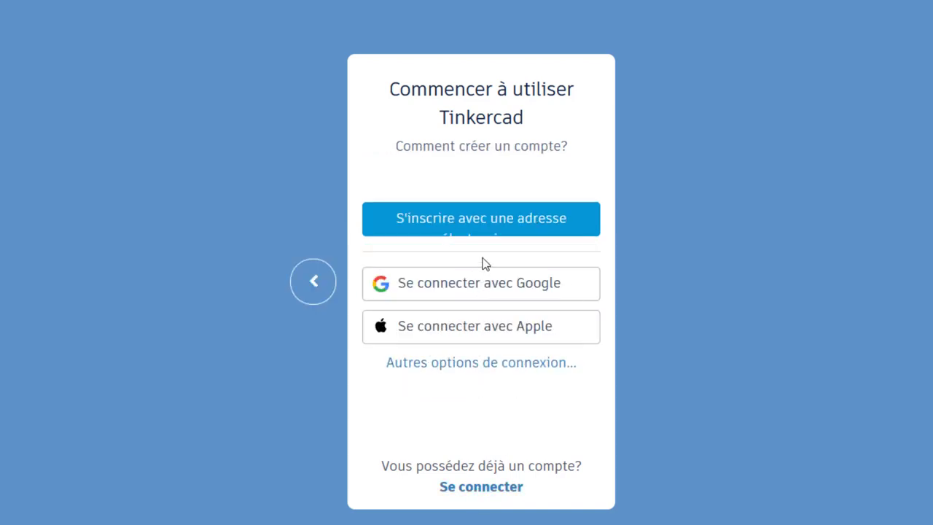
{"action": "left_click", "coordinate": [486, 226]}
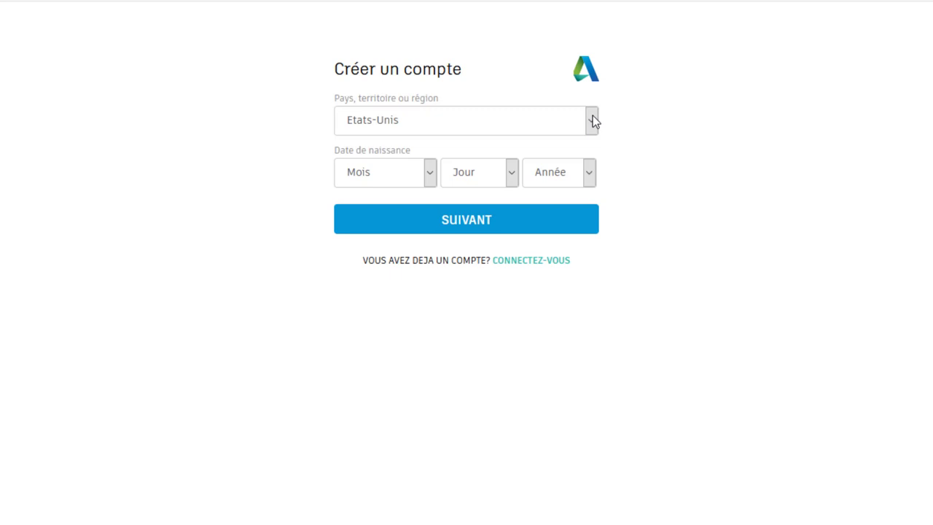
Fill in the date of birth on the account creation form and submit it
{"action": "left_click", "coordinate": [431, 169]}
{"action": "left_click", "coordinate": [370, 290]}
{"action": "left_click", "coordinate": [511, 175]}
{"action": "left_click", "coordinate": [461, 312]}
{"action": "left_click", "coordinate": [589, 174]}
{"action": "left_click", "coordinate": [538, 388]}
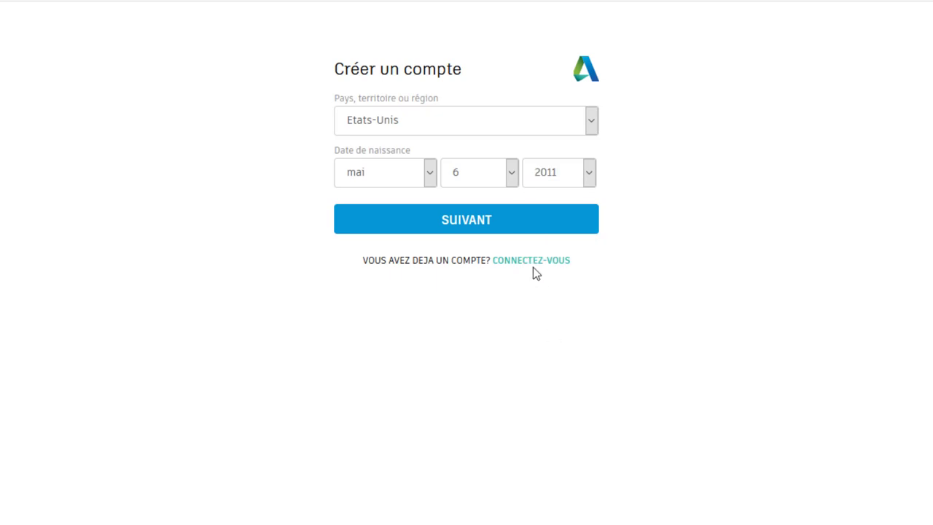
{"action": "left_click", "coordinate": [471, 222]}
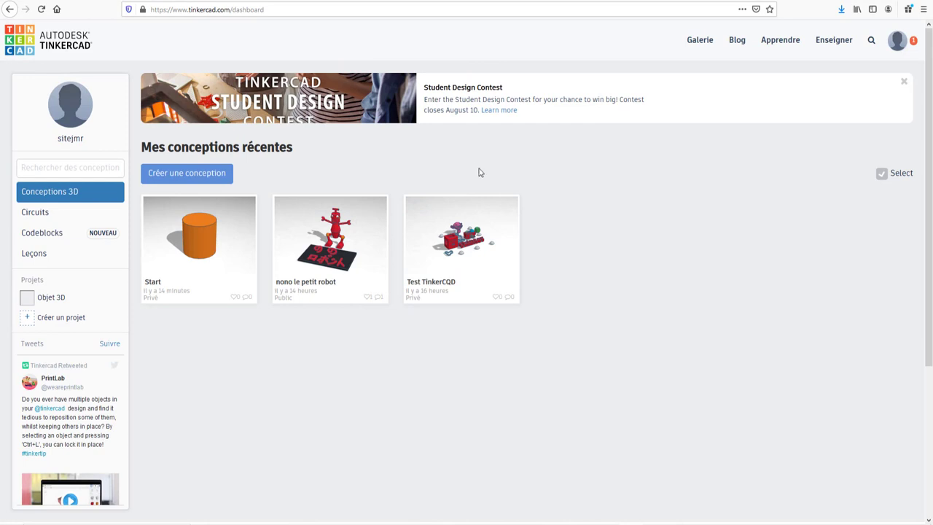
View the account's Circuits collection and its Codeblocks collection on the dashboard
{"action": "mouse_move", "coordinate": [459, 244]}
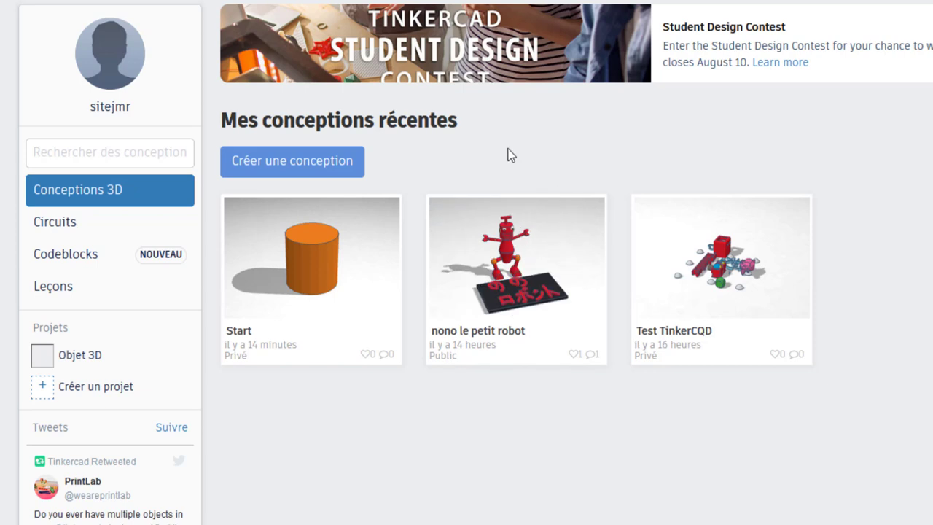
{"action": "left_click", "coordinate": [64, 230]}
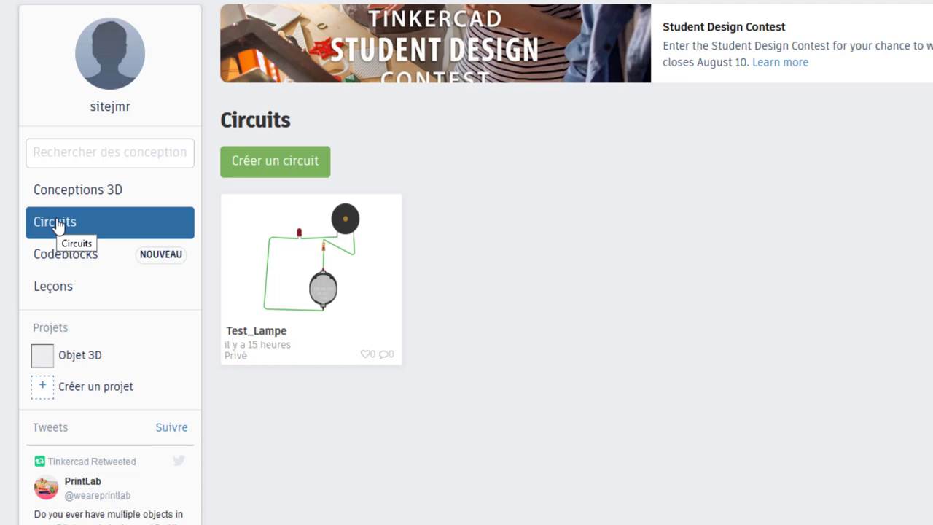
{"action": "left_click", "coordinate": [69, 260]}
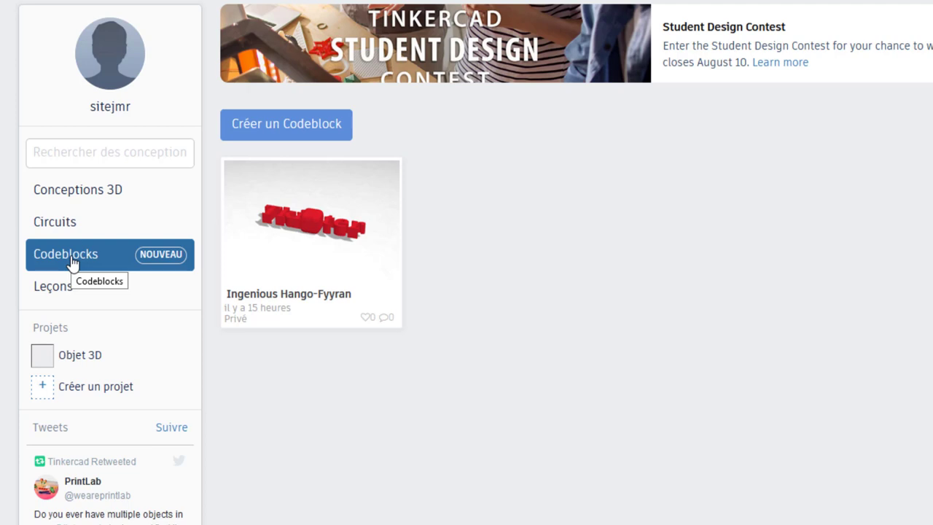
Open the Ingenious Hango-Fyyran codeblock for editing and look through the available blocks from Formes to Maths
{"action": "left_click", "coordinate": [306, 235]}
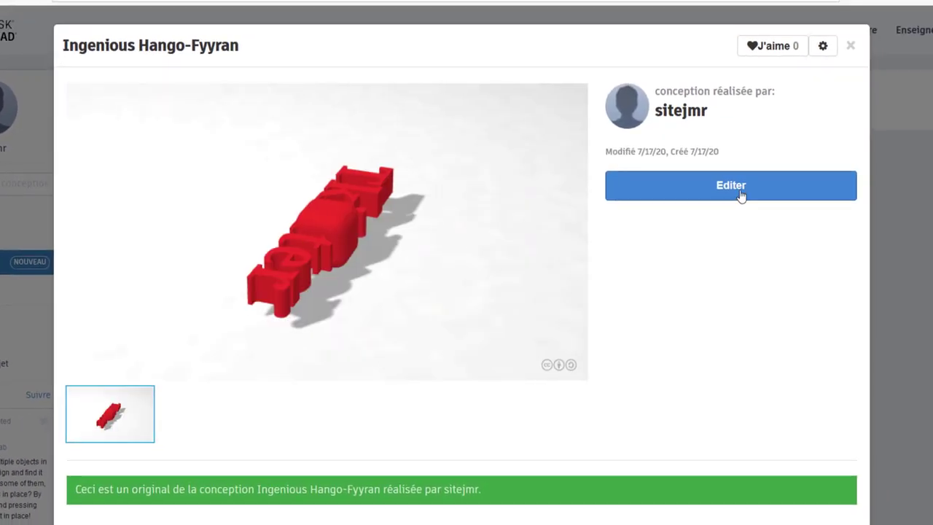
{"action": "left_click", "coordinate": [739, 195]}
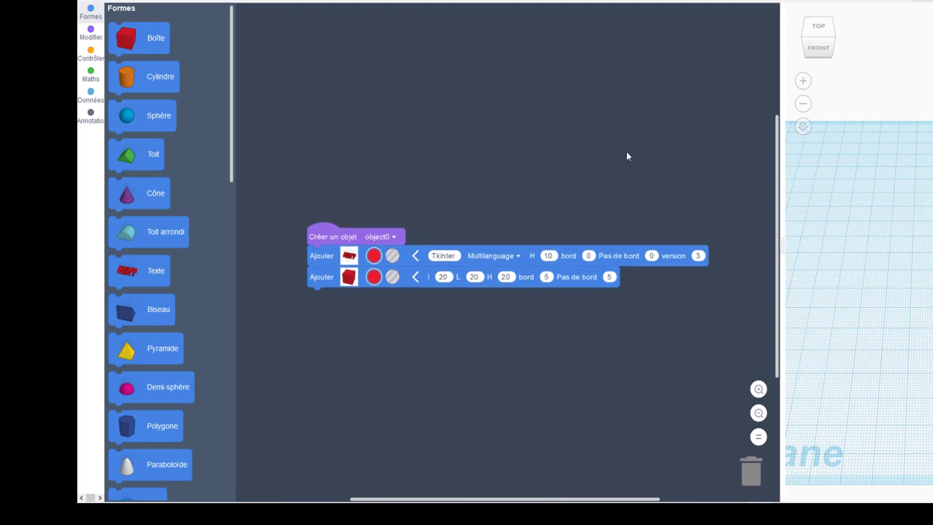
{"action": "scroll", "coordinate": [223, 174], "scroll_direction": "down", "scroll_amount": 5}
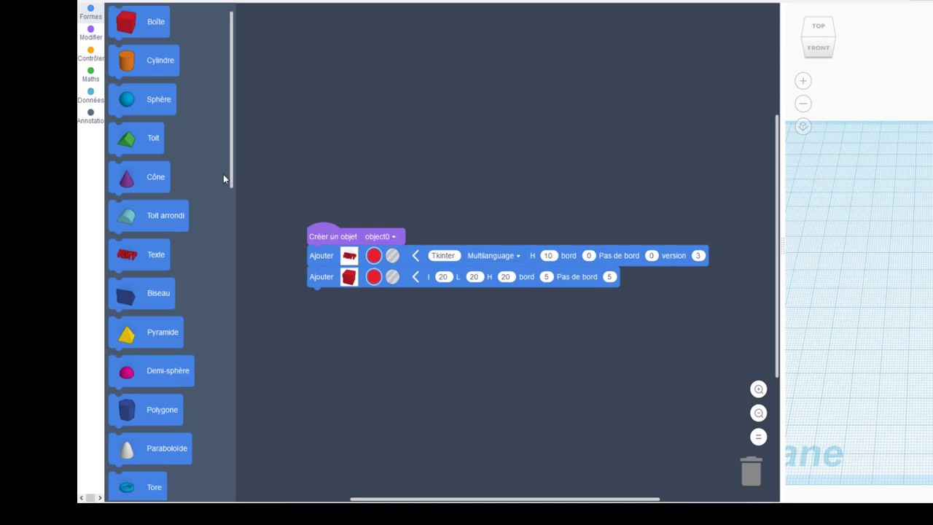
{"action": "scroll", "coordinate": [191, 238], "scroll_direction": "down", "scroll_amount": 8}
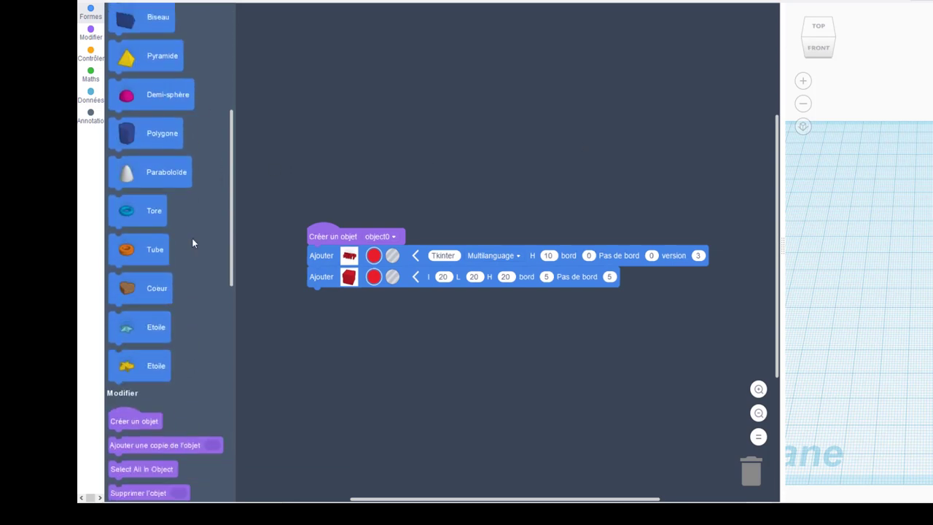
{"action": "scroll", "coordinate": [192, 301], "scroll_direction": "down", "scroll_amount": 2}
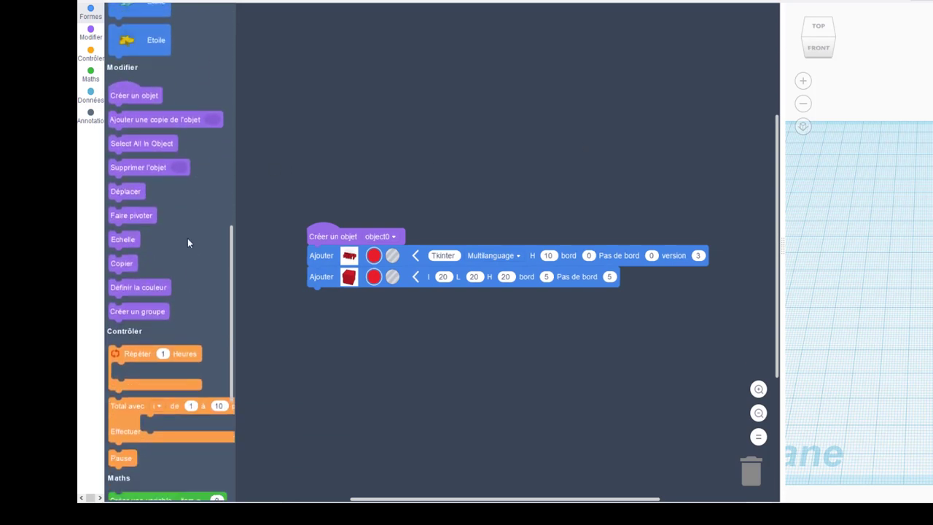
{"action": "scroll", "coordinate": [195, 245], "scroll_direction": "down", "scroll_amount": 3}
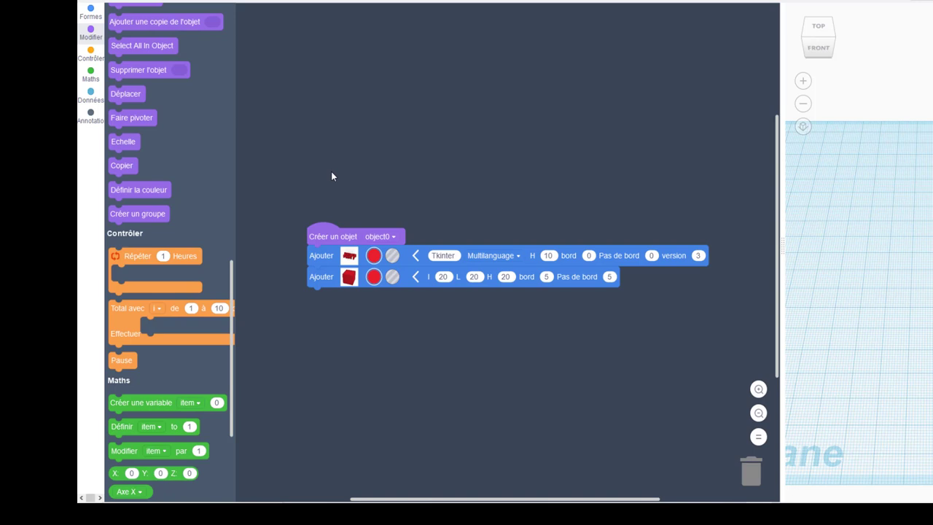
{"action": "scroll", "coordinate": [411, 185], "scroll_direction": "down", "scroll_amount": 1}
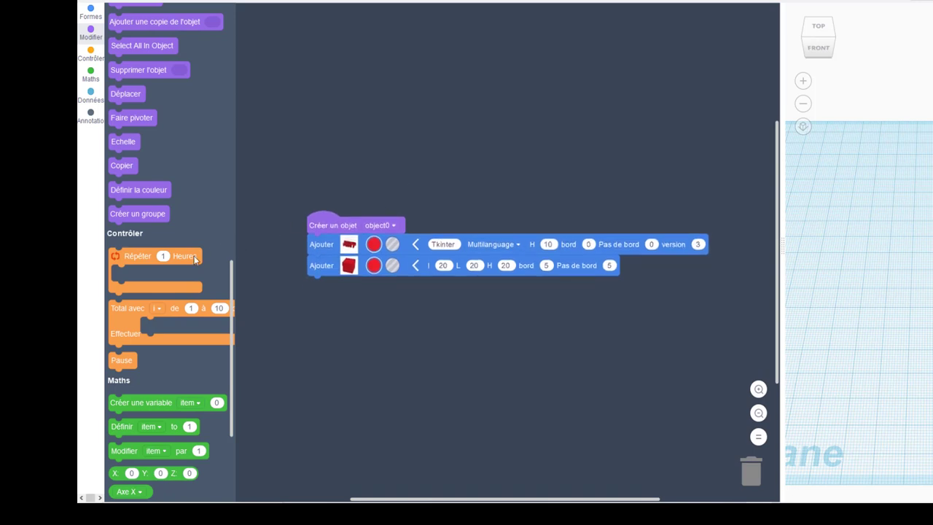
{"action": "scroll", "coordinate": [110, 355], "scroll_direction": "down", "scroll_amount": 3}
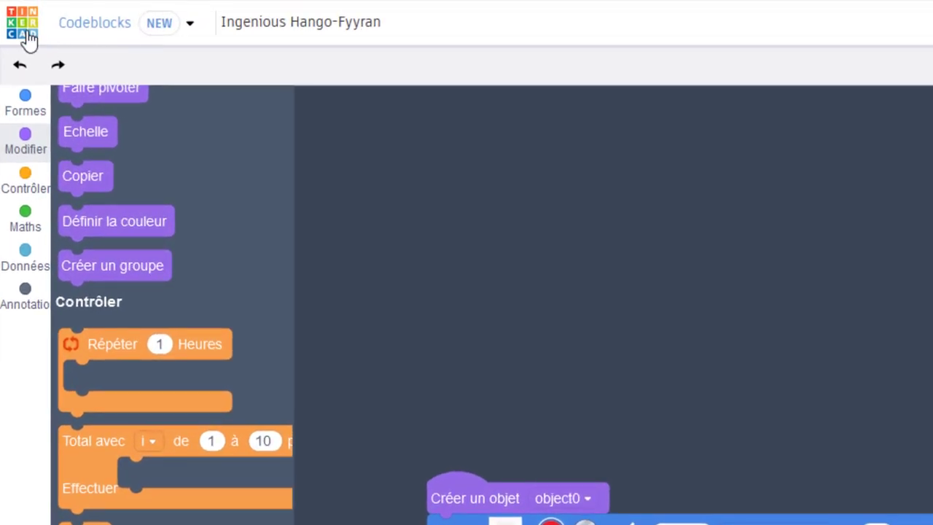
Return to the 3D designs on the dashboard and create a new design
{"action": "left_click", "coordinate": [28, 37]}
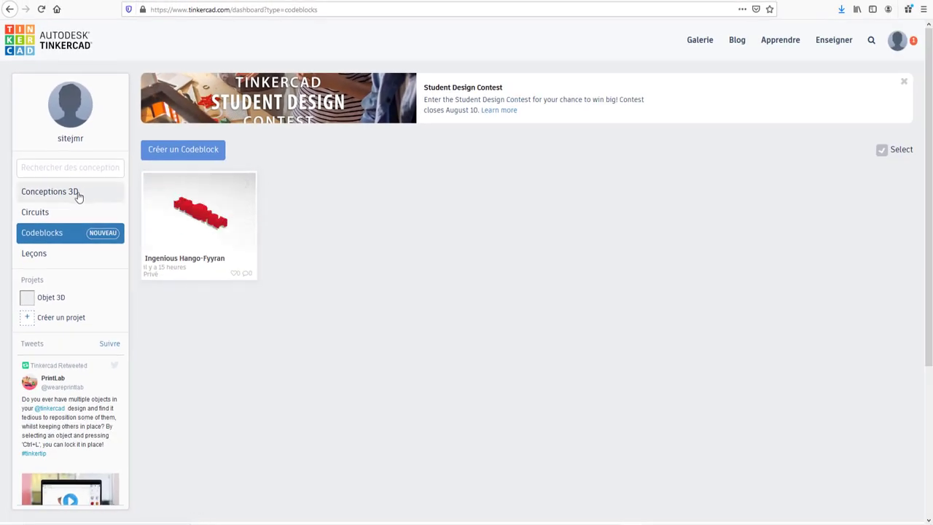
{"action": "left_click", "coordinate": [50, 194]}
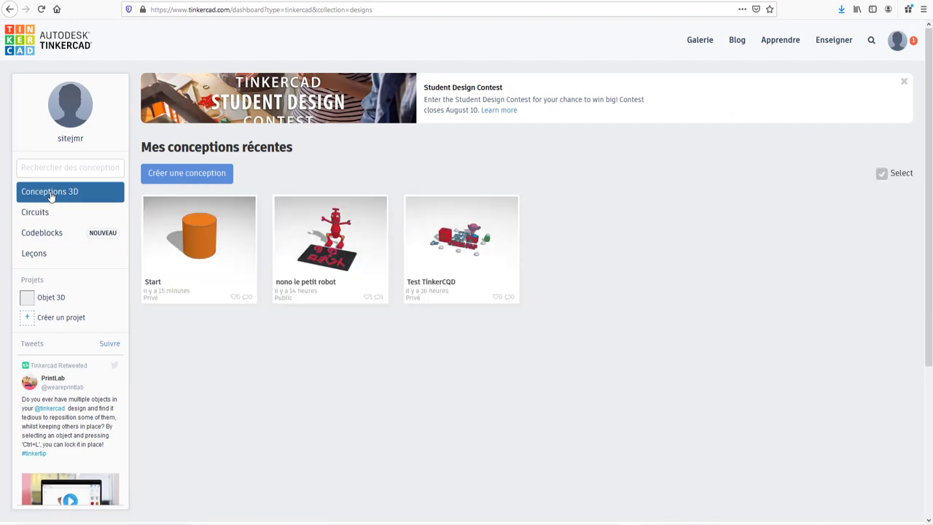
{"action": "left_click", "coordinate": [205, 245]}
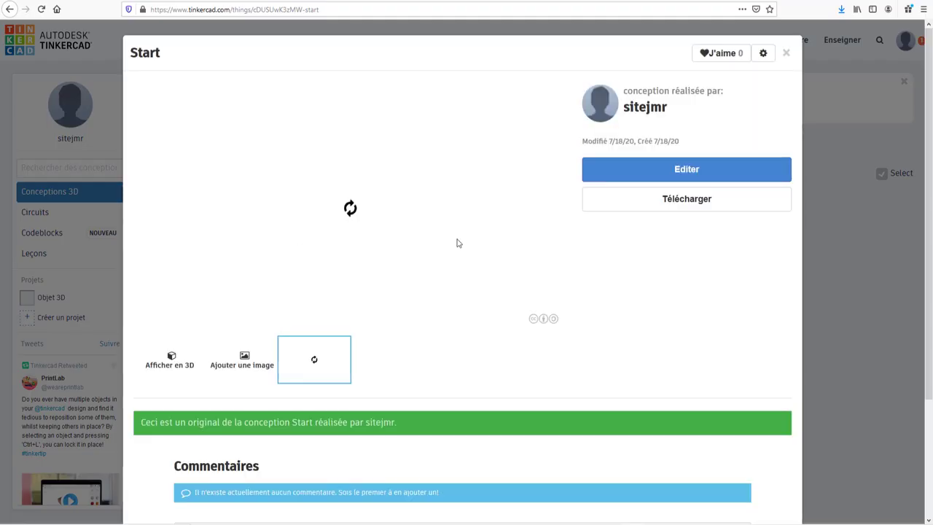
{"action": "left_click", "coordinate": [786, 54]}
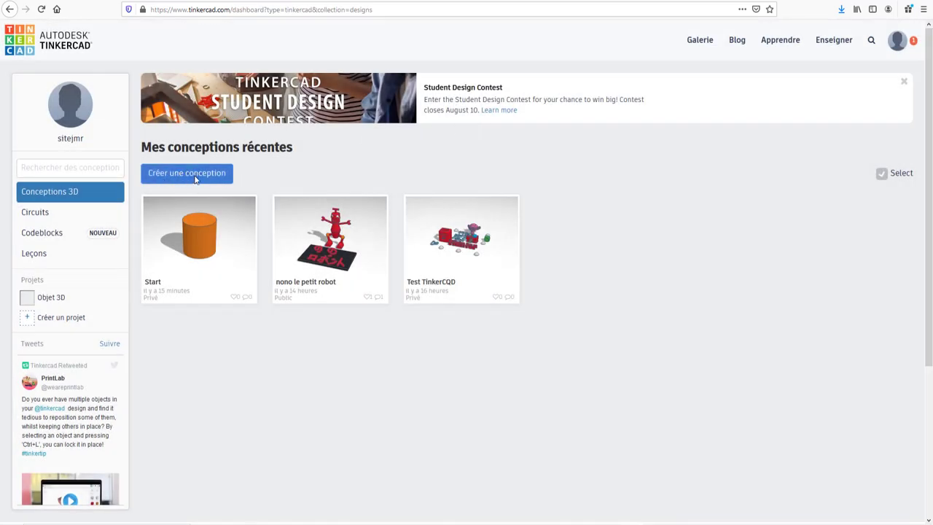
{"action": "left_click", "coordinate": [194, 173]}
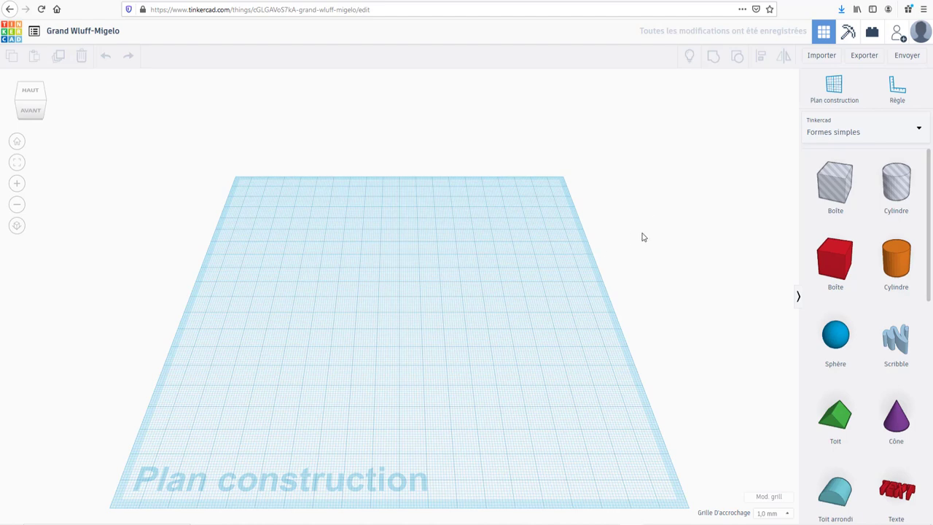
Examine the empty workplane at different zoom levels and viewing angles, restoring the home view
{"action": "scroll", "coordinate": [335, 229], "scroll_direction": "down", "scroll_amount": 3}
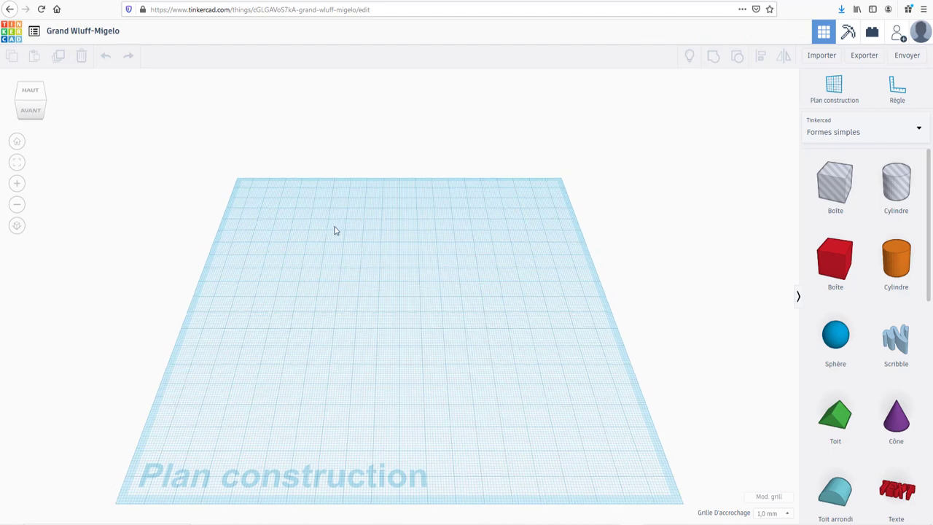
{"action": "scroll", "coordinate": [335, 230], "scroll_direction": "up", "scroll_amount": 2}
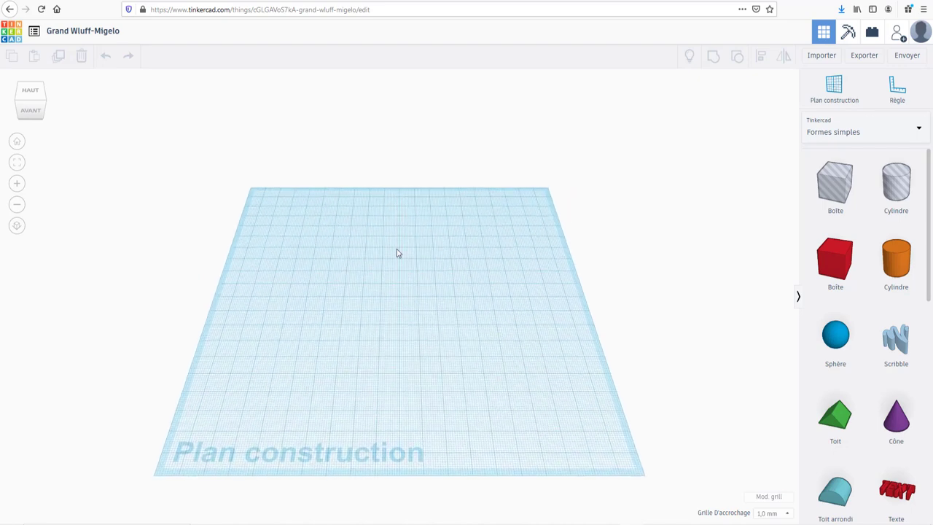
{"action": "scroll", "coordinate": [408, 279], "scroll_direction": "up", "scroll_amount": 3}
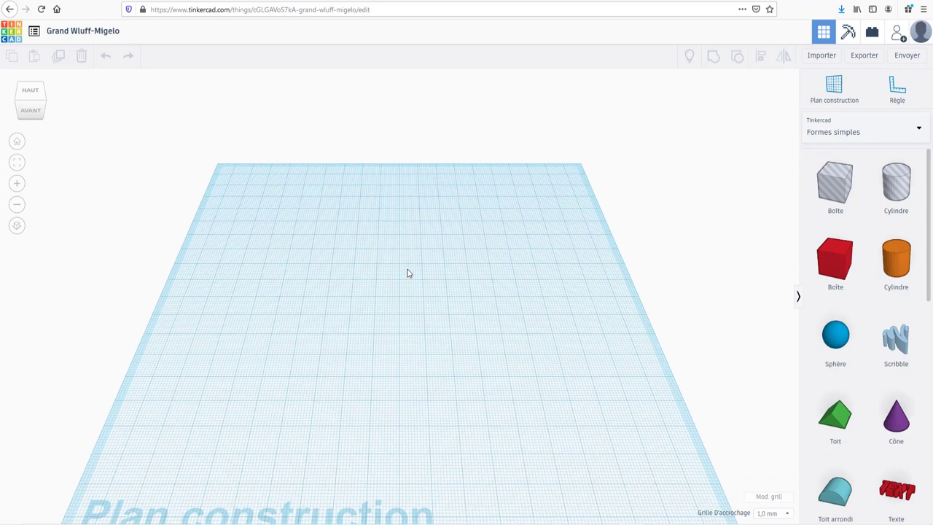
{"action": "scroll", "coordinate": [437, 263], "scroll_direction": "down", "scroll_amount": 3}
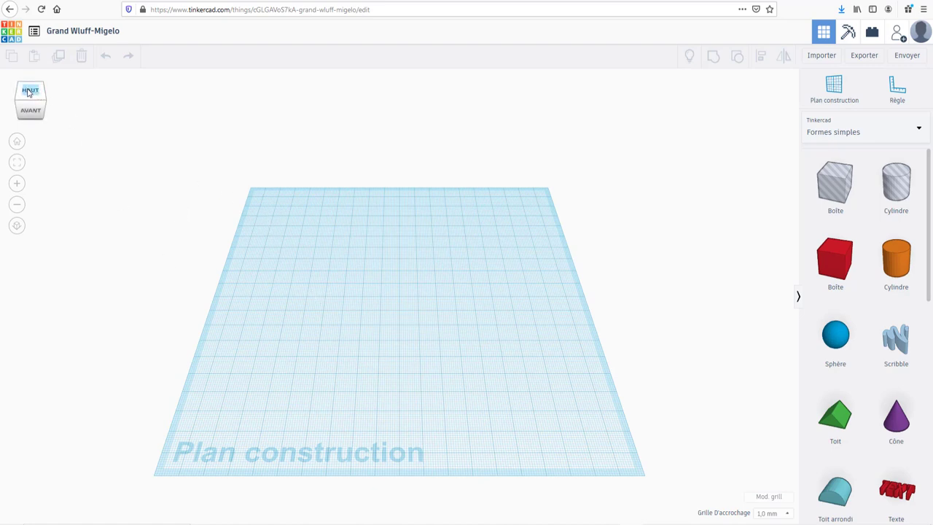
{"action": "mouse_move", "coordinate": [27, 89]}
{"action": "left_mouse_down"}
{"action": "mouse_move", "coordinate": [36, 88]}
{"action": "mouse_move", "coordinate": [20, 101]}
{"action": "left_mouse_up"}
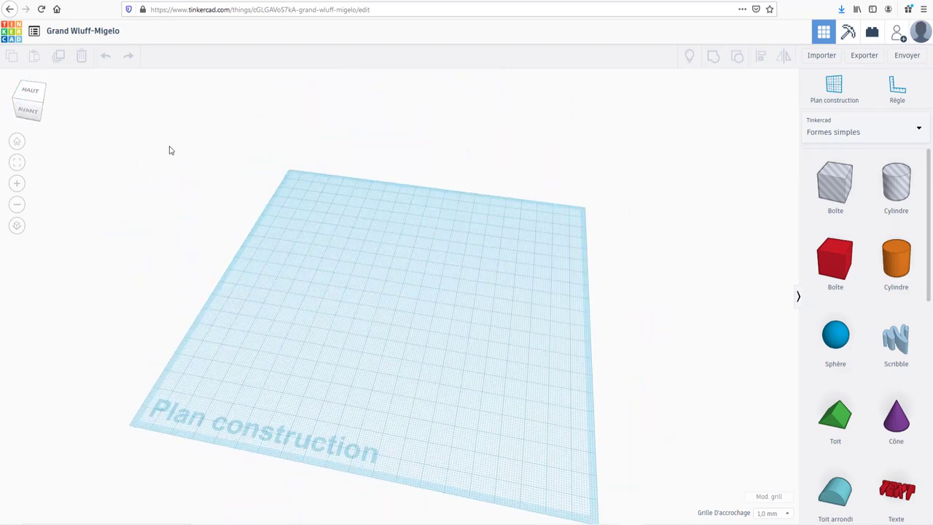
{"action": "right_click_drag", "start_coordinate": [170, 151], "coordinate": [114, 141]}
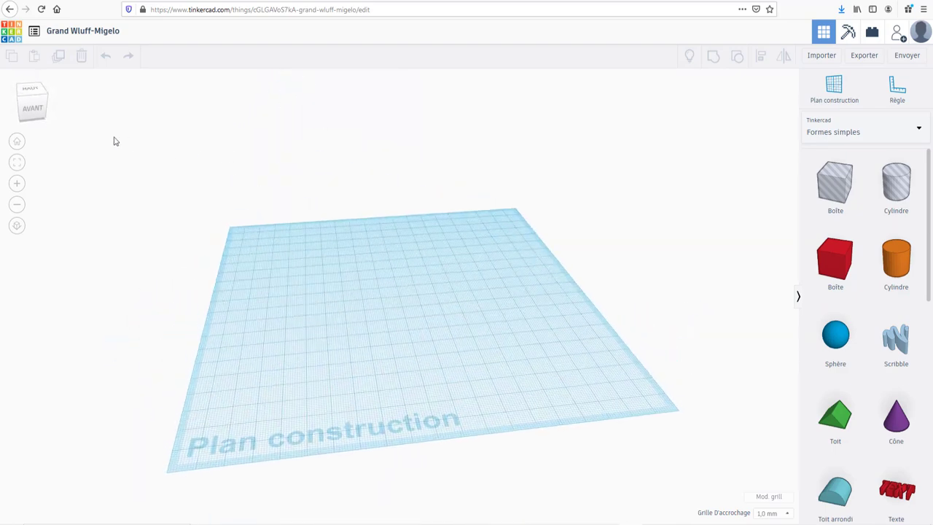
{"action": "left_click", "coordinate": [19, 146]}
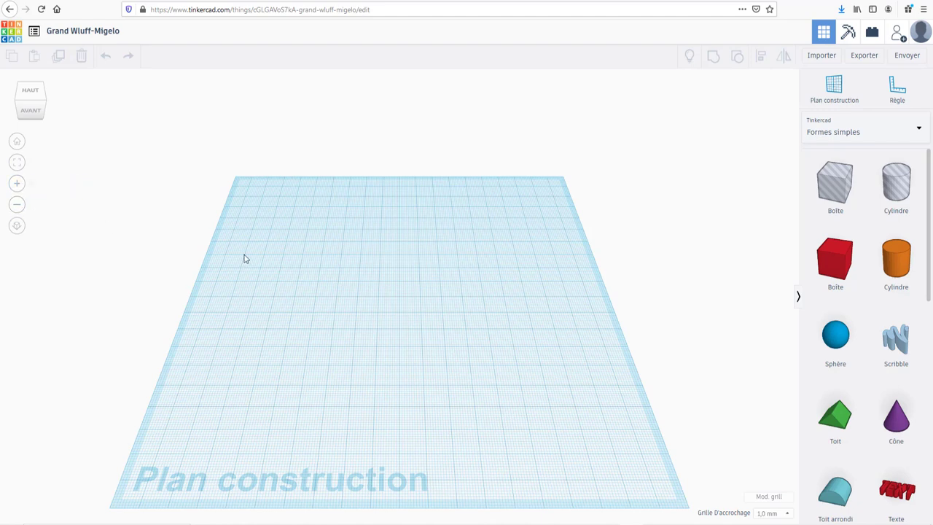
{"action": "scroll", "coordinate": [245, 258], "scroll_direction": "down", "scroll_amount": 1}
{"action": "scroll", "coordinate": [245, 258], "scroll_direction": "up", "scroll_amount": 1}
{"action": "scroll", "coordinate": [244, 258], "scroll_direction": "down", "scroll_amount": 1}
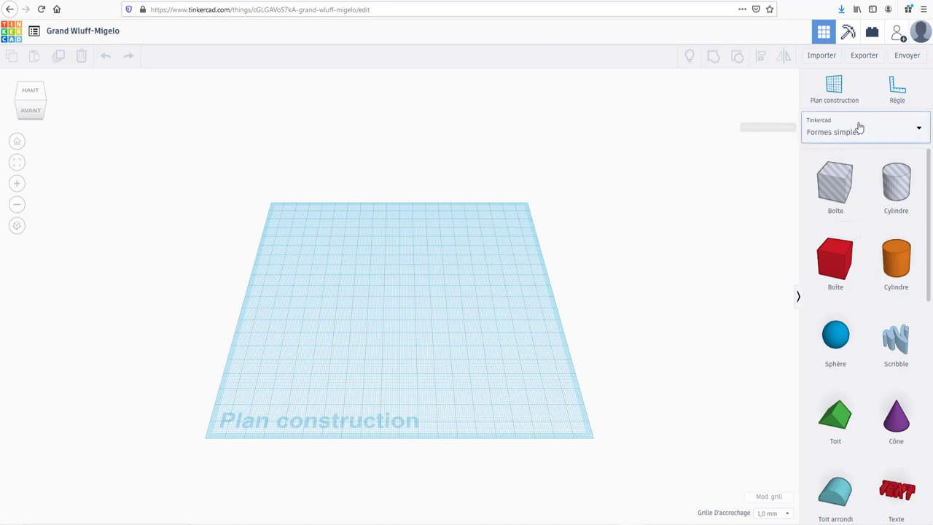
Browse the shape library, showing the Texte et nombres category followed by Caractères
{"action": "left_click", "coordinate": [919, 129]}
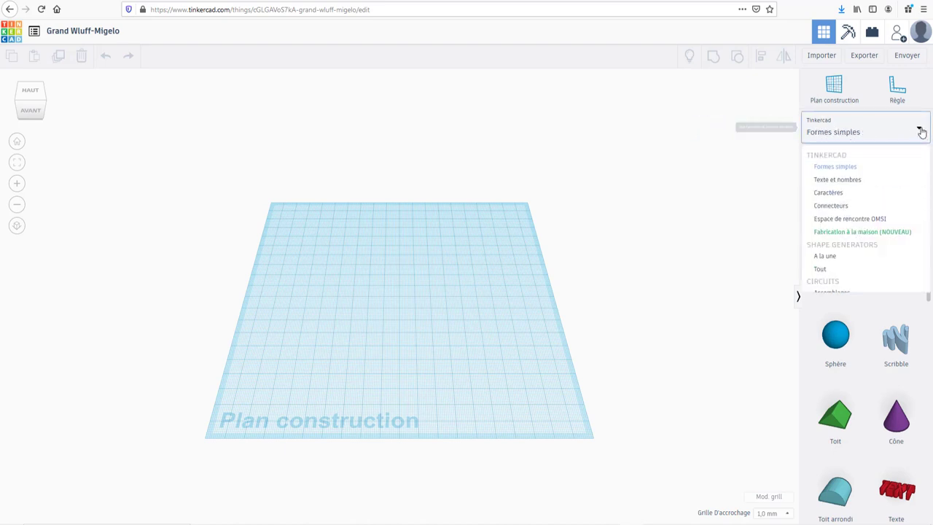
{"action": "left_click", "coordinate": [840, 182]}
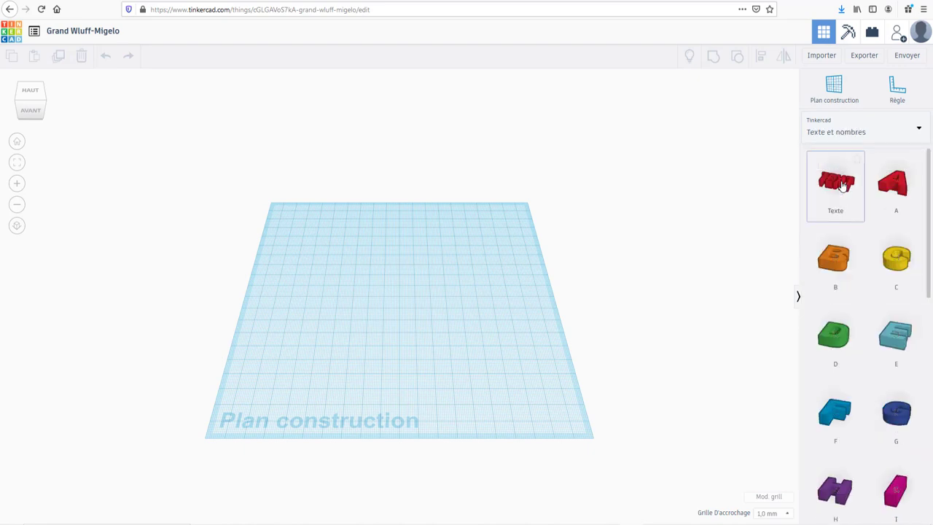
{"action": "left_click", "coordinate": [918, 130]}
{"action": "left_click", "coordinate": [840, 196]}
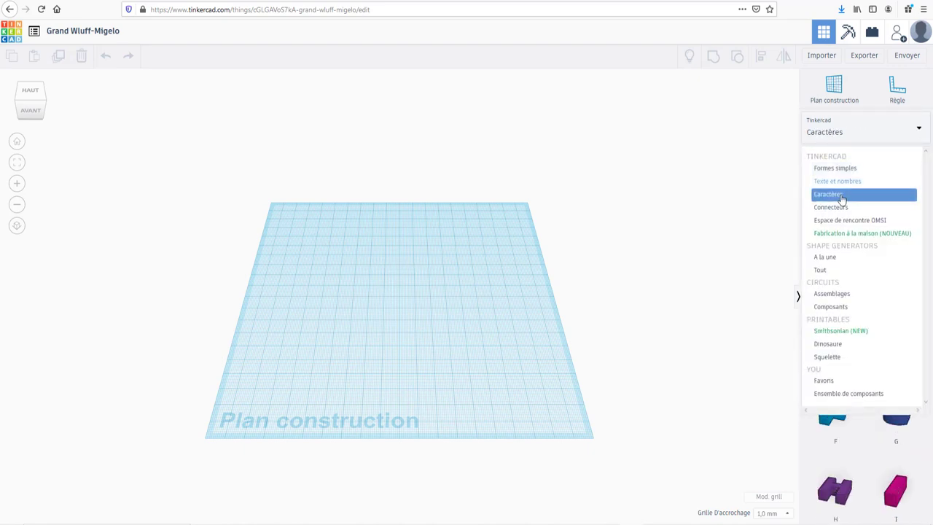
Browse the shape library, showing the Connecteurs category followed by the A la une shape generators
{"action": "left_click", "coordinate": [919, 130]}
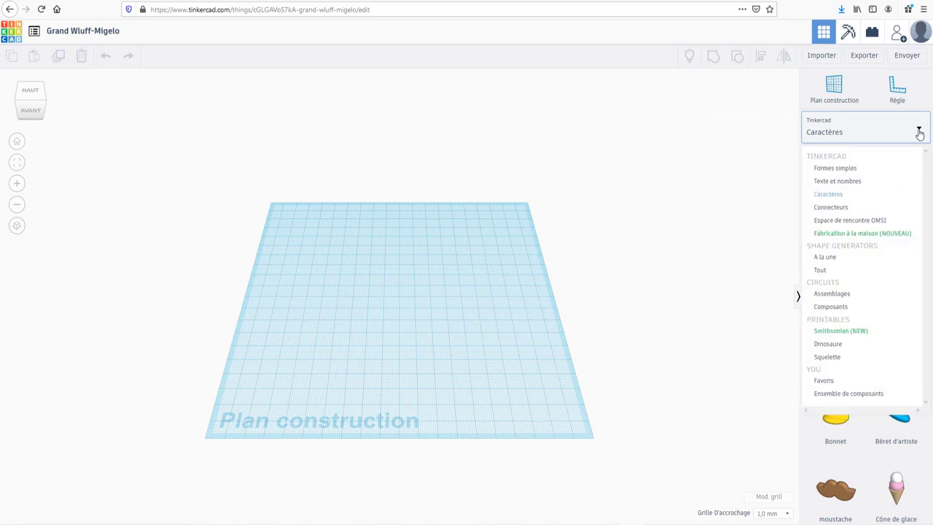
{"action": "left_click", "coordinate": [845, 209]}
{"action": "left_click", "coordinate": [919, 131]}
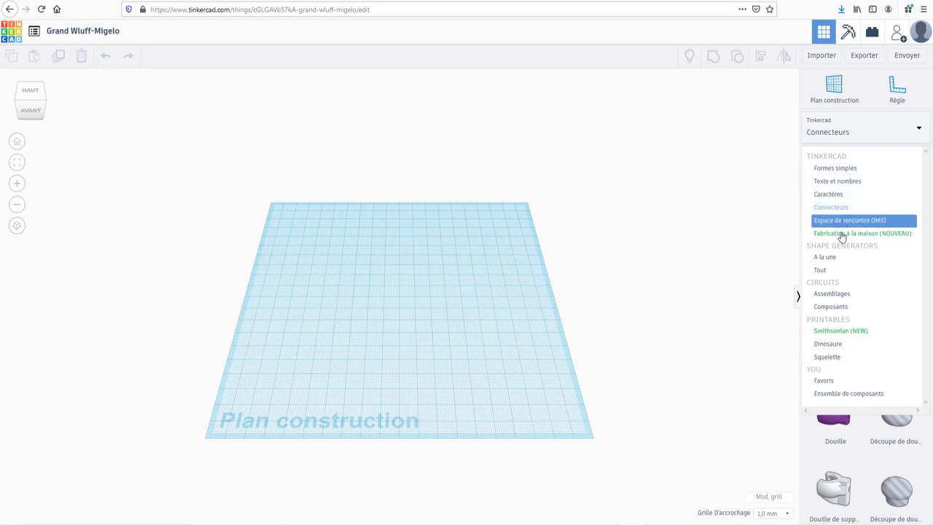
{"action": "left_click", "coordinate": [835, 258]}
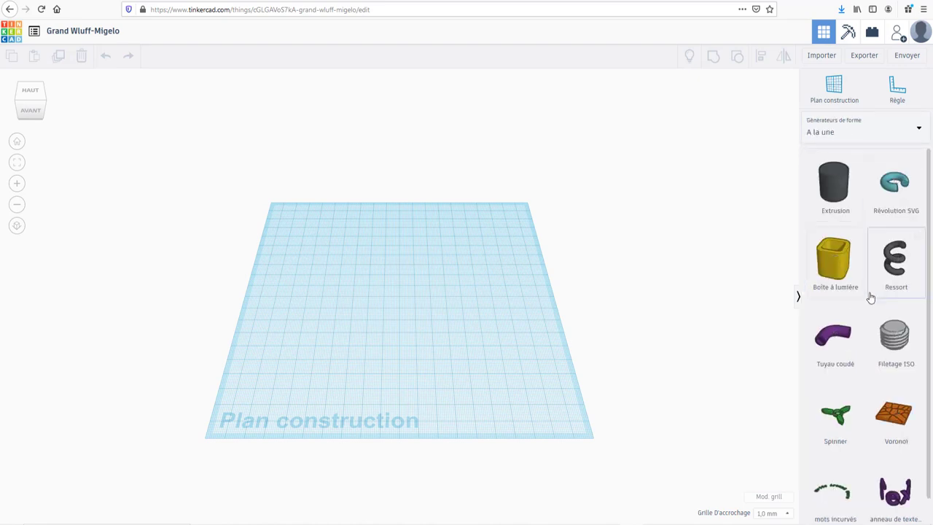
{"action": "scroll", "coordinate": [869, 296], "scroll_direction": "down", "scroll_amount": 1}
{"action": "scroll", "coordinate": [869, 295], "scroll_direction": "up", "scroll_amount": 1}
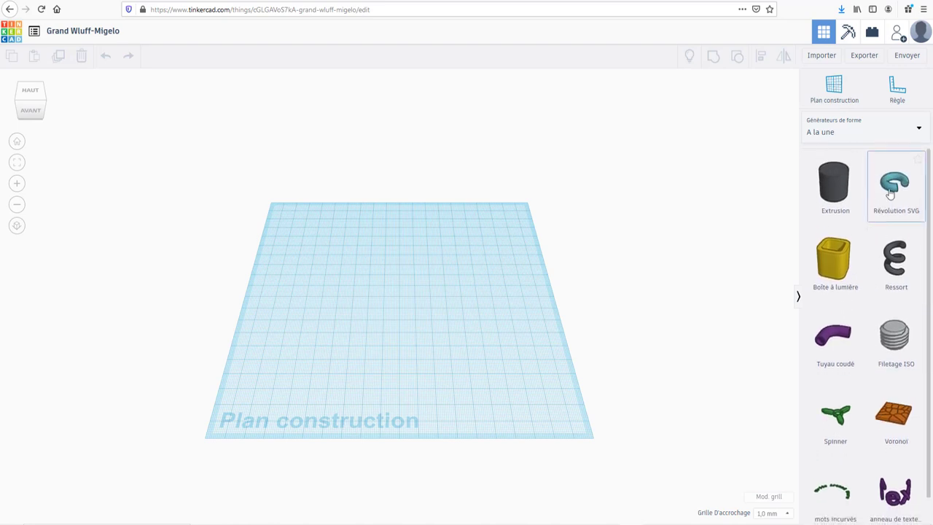
Place a Révolution SVG shape in the middle of the workplane and delete it
{"action": "left_click_drag", "start_coordinate": [894, 186], "coordinate": [394, 319]}
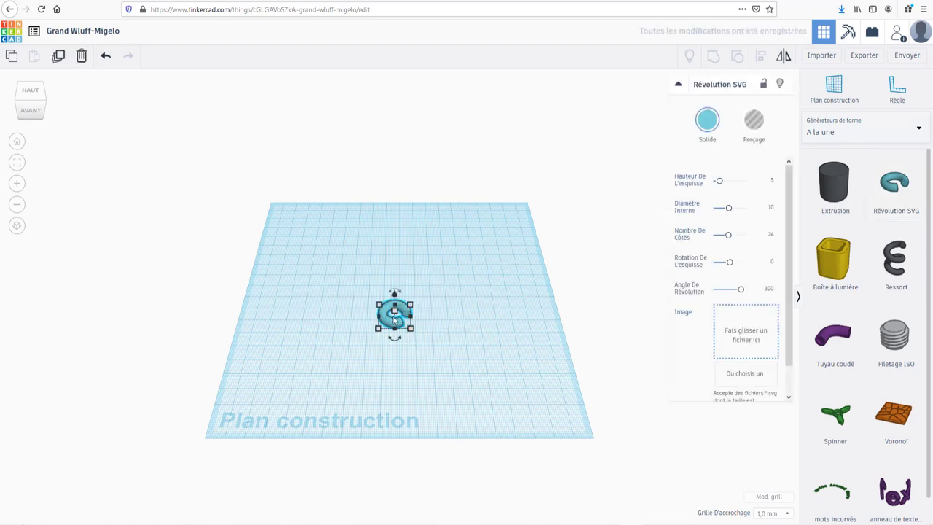
{"action": "key", "text": "Delete"}
{"action": "scroll", "coordinate": [873, 277], "scroll_direction": "down", "scroll_amount": 1}
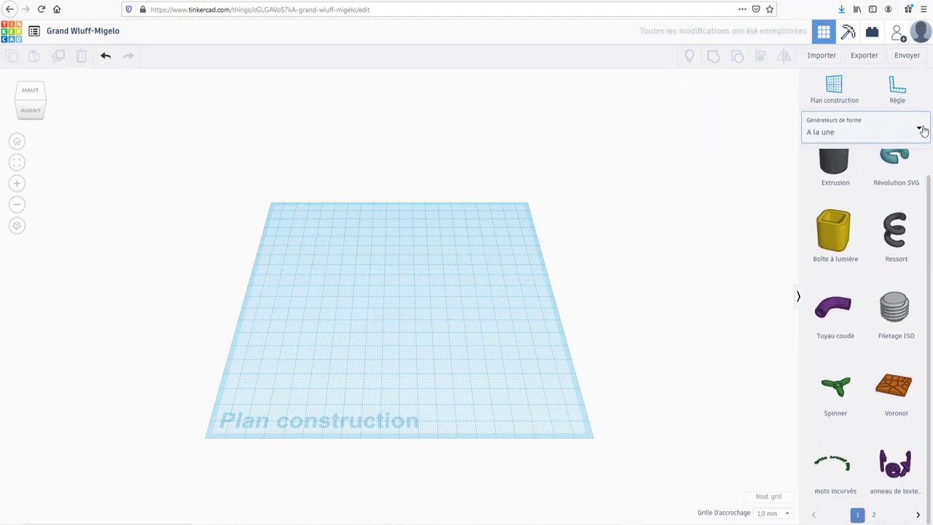
Show the Composants category under Circuits and look through its electronic parts
{"action": "left_click", "coordinate": [919, 129]}
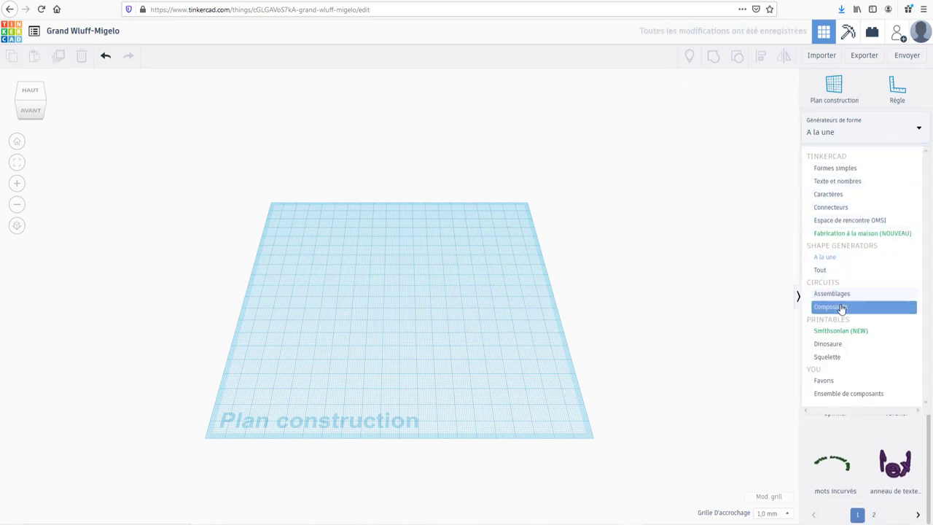
{"action": "left_click", "coordinate": [841, 307]}
{"action": "scroll", "coordinate": [864, 235], "scroll_direction": "down", "scroll_amount": 5}
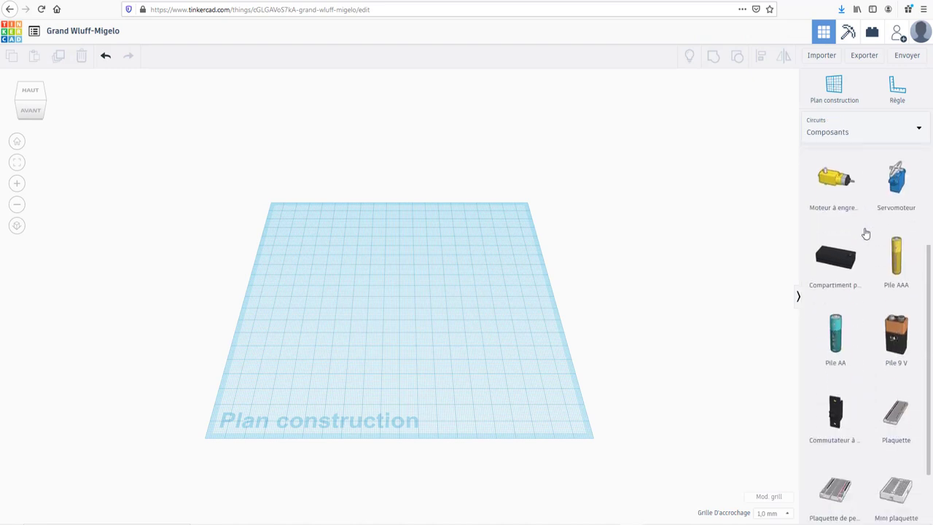
{"action": "scroll", "coordinate": [864, 233], "scroll_direction": "up", "scroll_amount": 4}
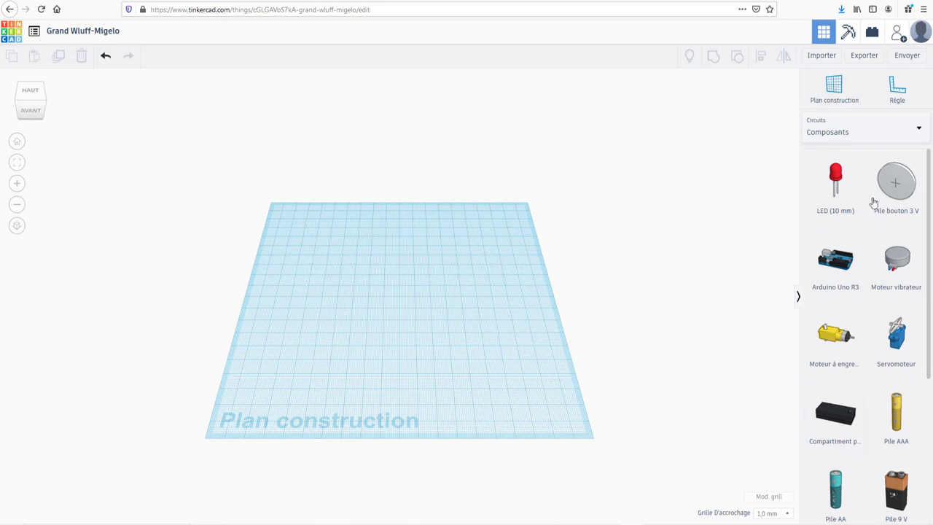
Look through the Smithsonian (NEW) printables and place the Pergolesi Chair near the middle of the workplane
{"action": "left_click", "coordinate": [918, 130]}
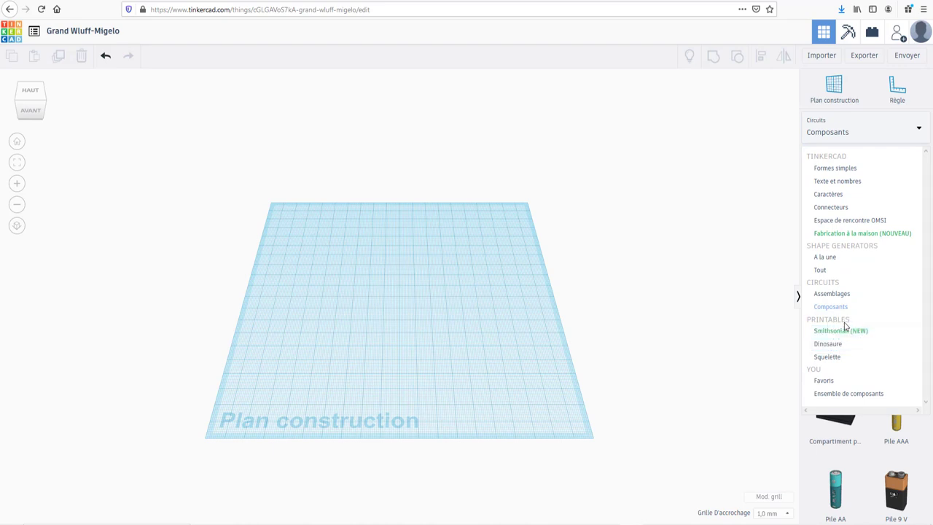
{"action": "left_click", "coordinate": [840, 330]}
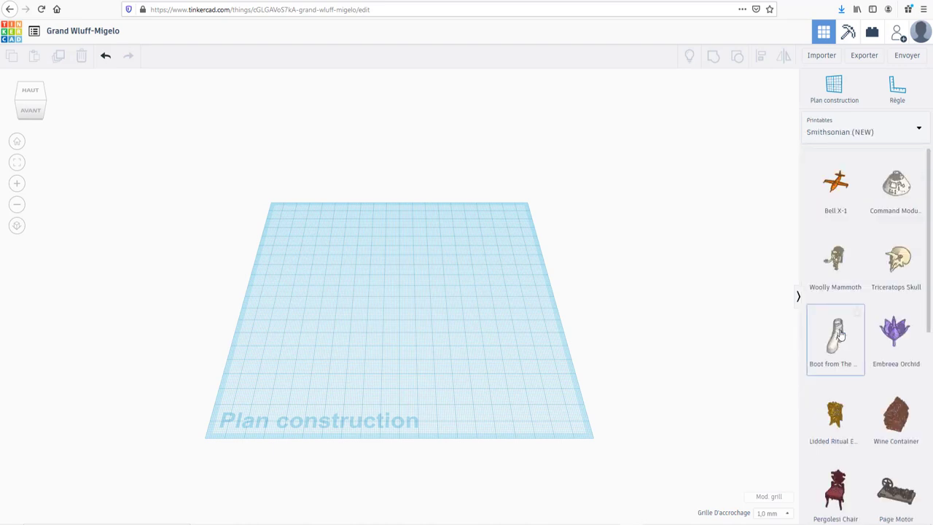
{"action": "scroll", "coordinate": [860, 288], "scroll_direction": "down", "scroll_amount": 3}
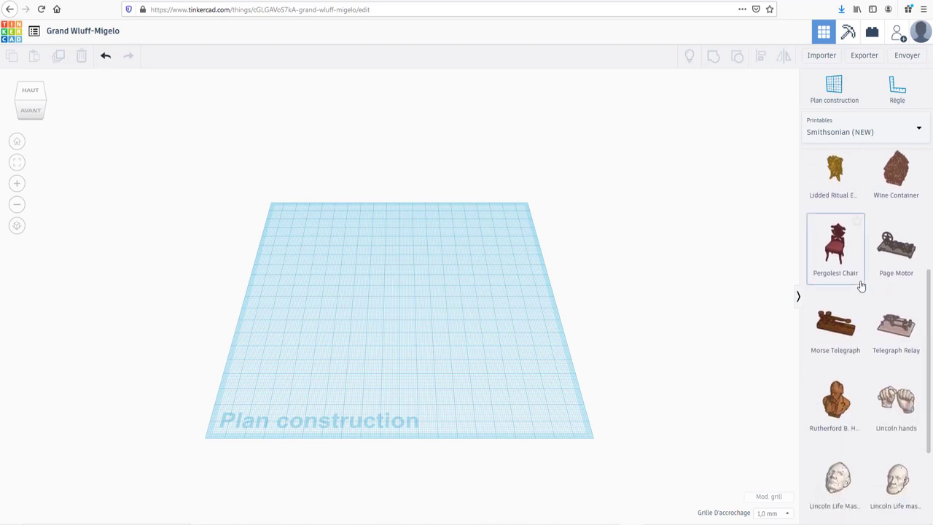
{"action": "scroll", "coordinate": [860, 286], "scroll_direction": "down", "scroll_amount": 2}
{"action": "scroll", "coordinate": [861, 289], "scroll_direction": "up", "scroll_amount": 3}
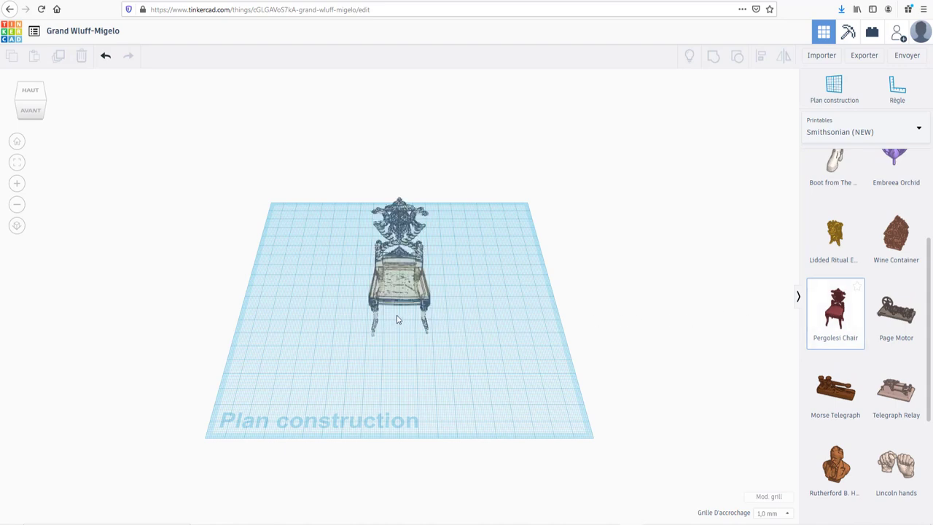
{"action": "left_click", "coordinate": [394, 329]}
Examine the Pergolesi Chair from an oblique angle at several zoom levels, ending with the view fitted to it
{"action": "right_click_drag", "start_coordinate": [415, 386], "coordinate": [526, 354]}
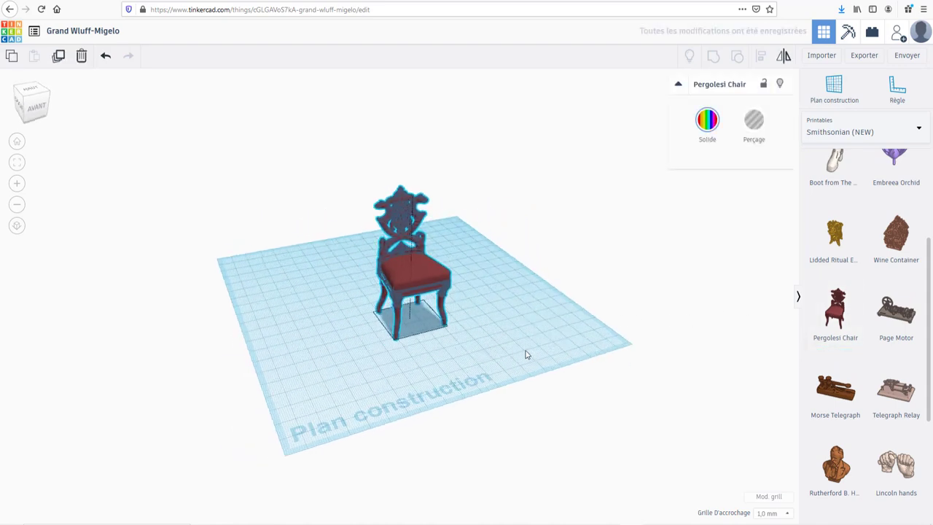
{"action": "scroll", "coordinate": [474, 306], "scroll_direction": "up", "scroll_amount": 5}
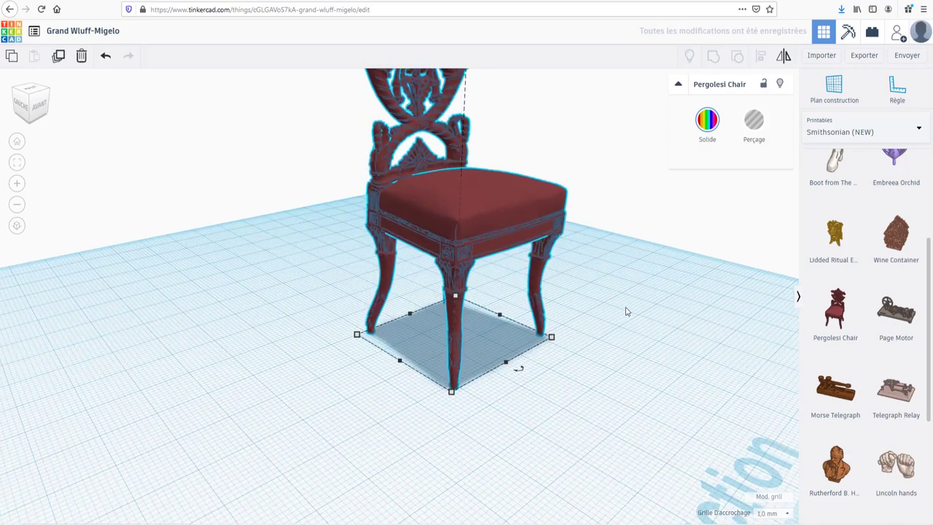
{"action": "scroll", "coordinate": [625, 312], "scroll_direction": "down", "scroll_amount": 5}
{"action": "scroll", "coordinate": [623, 309], "scroll_direction": "up", "scroll_amount": 5}
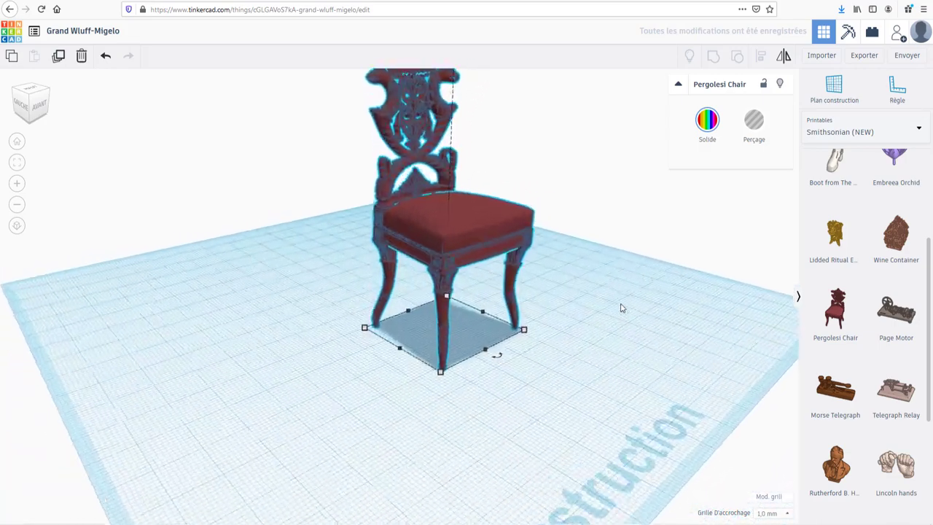
{"action": "scroll", "coordinate": [621, 308], "scroll_direction": "up", "scroll_amount": 3}
{"action": "scroll", "coordinate": [619, 307], "scroll_direction": "down", "scroll_amount": 2}
{"action": "scroll", "coordinate": [621, 307], "scroll_direction": "up", "scroll_amount": 2}
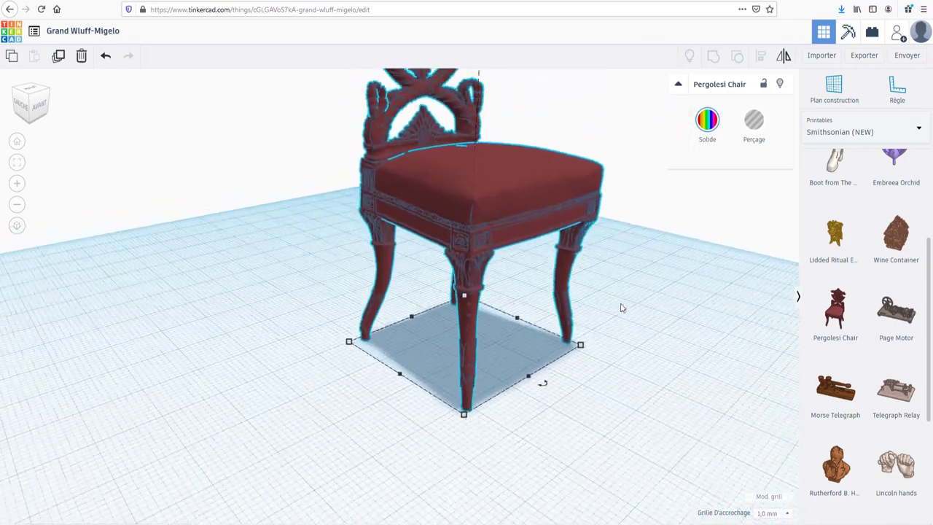
{"action": "scroll", "coordinate": [620, 307], "scroll_direction": "down", "scroll_amount": 4}
{"action": "scroll", "coordinate": [620, 306], "scroll_direction": "up", "scroll_amount": 3}
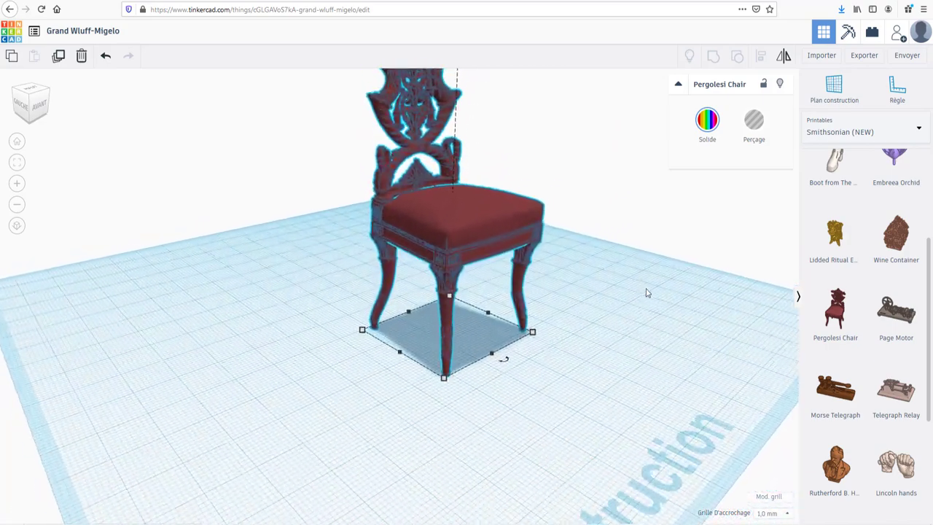
{"action": "key", "text": "f"}
Check the Favoris category, return the library to Formes simples and delete the chair from the workplane
{"action": "left_click", "coordinate": [859, 131]}
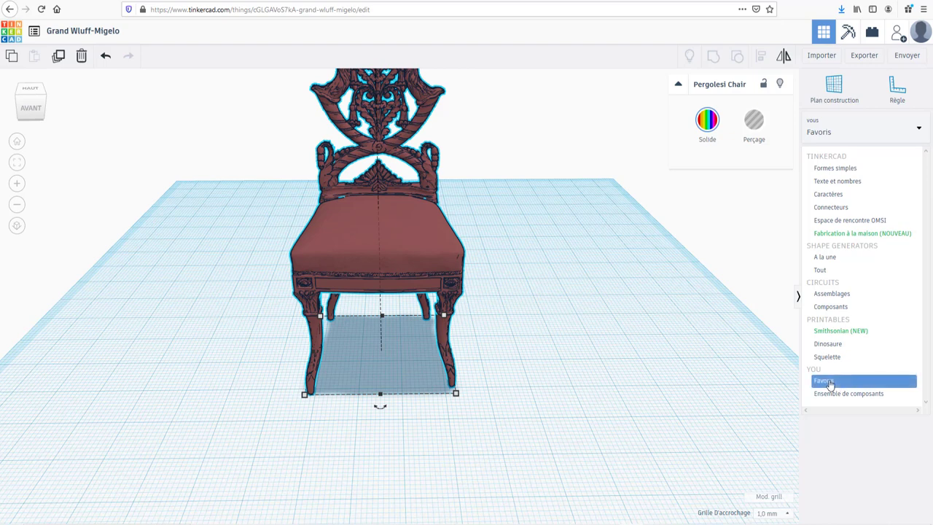
{"action": "left_click", "coordinate": [834, 169]}
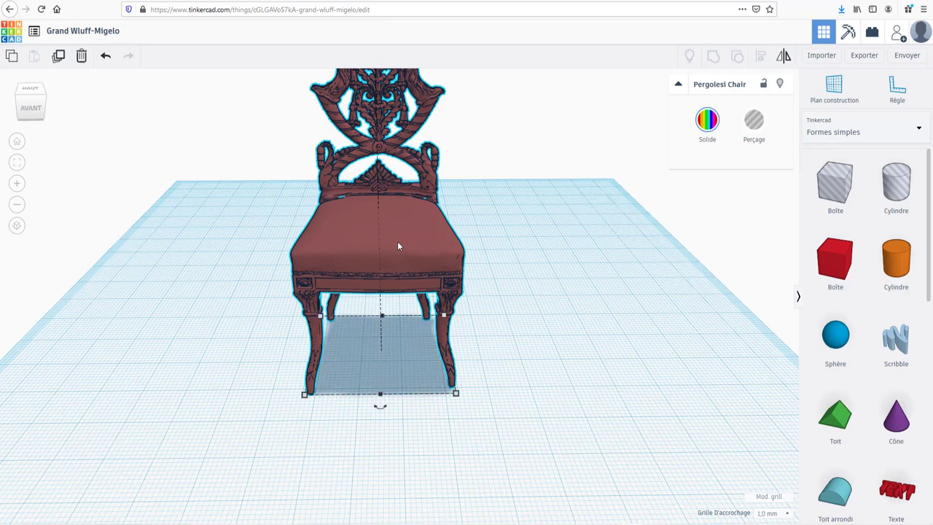
{"action": "key", "text": "Delete"}
{"action": "scroll", "coordinate": [397, 293], "scroll_direction": "down", "scroll_amount": 5}
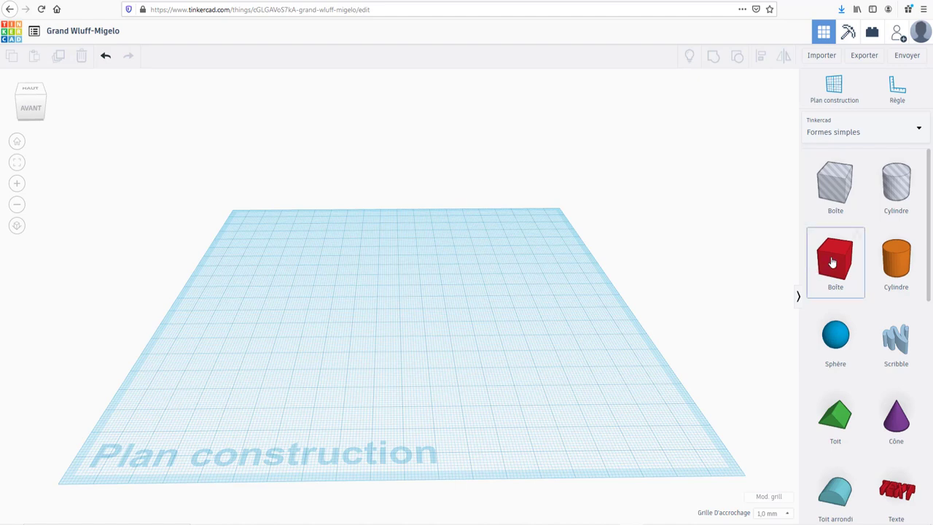
Place a solid red Boîte near the middle of the workplane
{"action": "left_click_drag", "start_coordinate": [829, 264], "coordinate": [380, 328]}
{"action": "scroll", "coordinate": [389, 329], "scroll_direction": "up", "scroll_amount": 3}
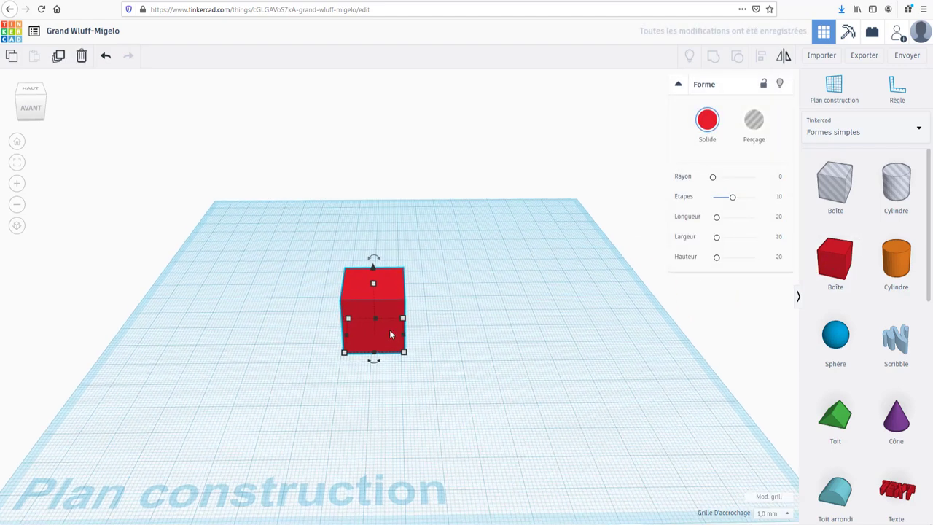
{"action": "scroll", "coordinate": [389, 329], "scroll_direction": "up", "scroll_amount": 1}
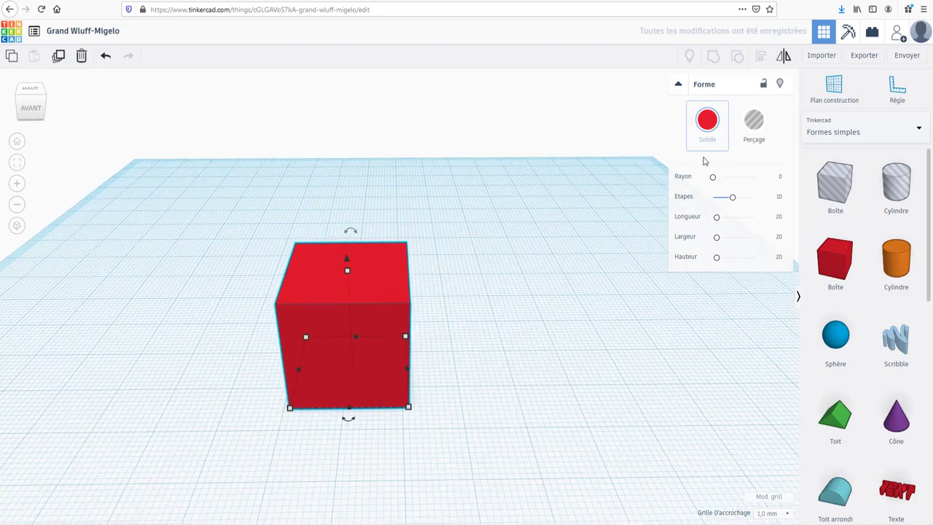
Round the red box by setting its Rayon to 10 and its Etapes to 7
{"action": "left_click_drag", "start_coordinate": [713, 181], "coordinate": [719, 180]}
{"action": "left_click_drag", "start_coordinate": [718, 180], "coordinate": [724, 180]}
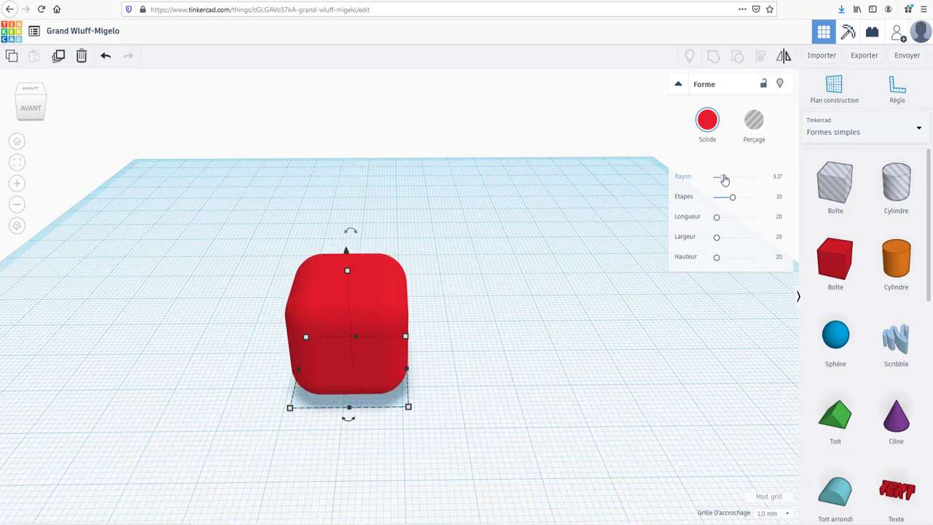
{"action": "left_click_drag", "start_coordinate": [725, 179], "coordinate": [724, 179]}
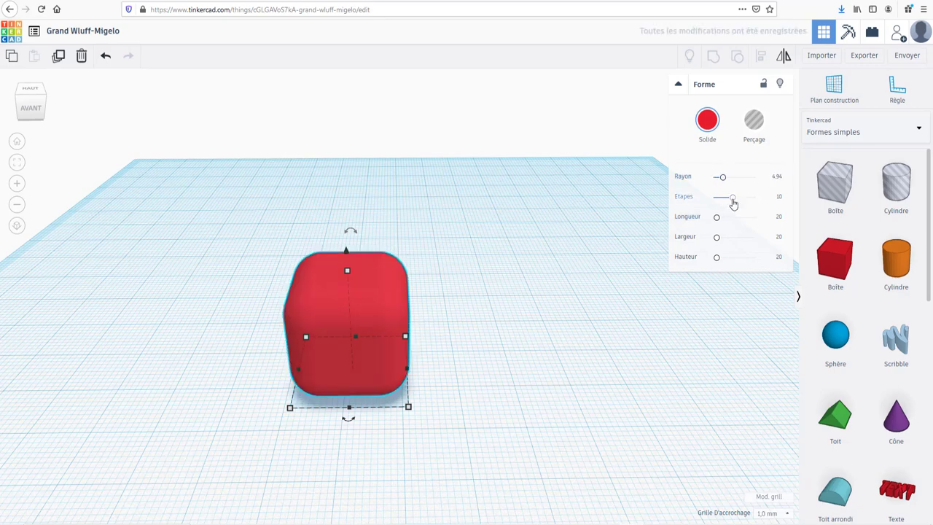
{"action": "mouse_move", "coordinate": [734, 199]}
{"action": "left_mouse_down"}
{"action": "mouse_move", "coordinate": [723, 199]}
{"action": "mouse_move", "coordinate": [722, 179]}
{"action": "mouse_move", "coordinate": [740, 179]}
{"action": "mouse_move", "coordinate": [719, 200]}
{"action": "mouse_move", "coordinate": [725, 202]}
{"action": "left_mouse_up"}
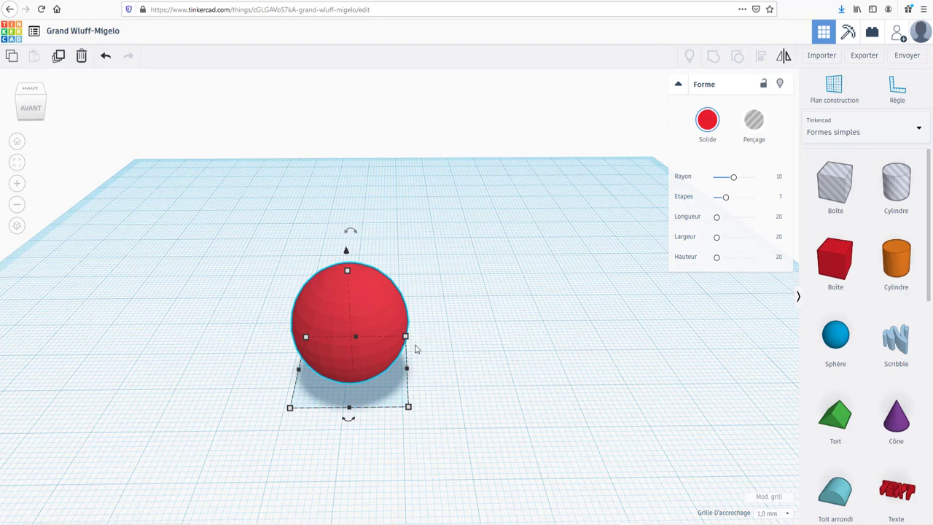
Stretch the rounded shape in width and depth into an ellipsoid and scale it down
{"action": "left_click_drag", "start_coordinate": [408, 372], "coordinate": [502, 368]}
{"action": "left_click_drag", "start_coordinate": [401, 409], "coordinate": [402, 435]}
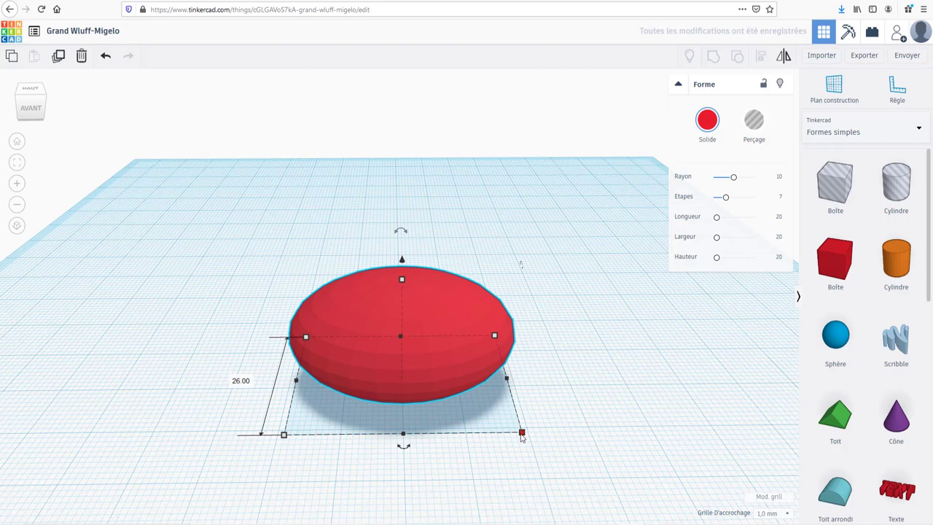
{"action": "left_click_drag", "start_coordinate": [522, 435], "coordinate": [502, 423]}
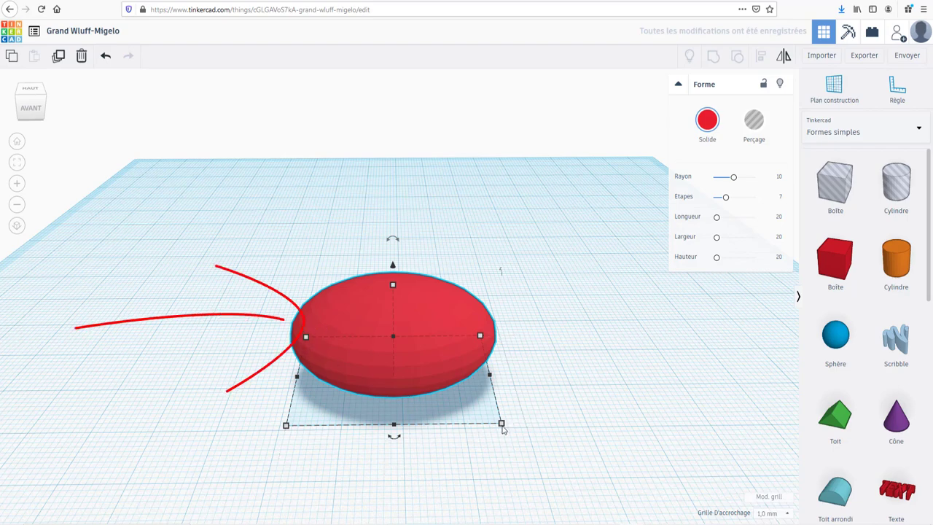
{"action": "left_click_drag", "start_coordinate": [503, 425], "coordinate": [462, 405]}
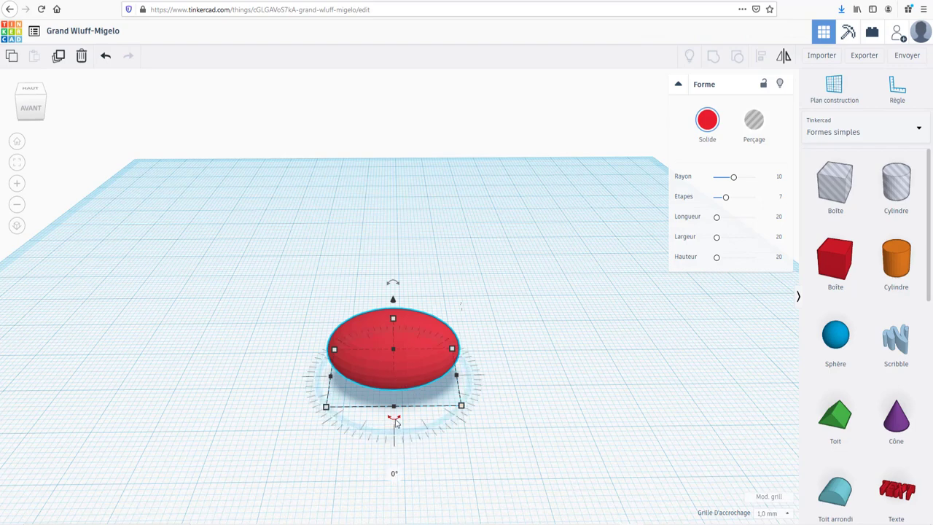
Rotate the ellipsoid to about -93° around its vertical axis and raise it 2 mm above the workplane
{"action": "left_click_drag", "start_coordinate": [393, 420], "coordinate": [477, 477]}
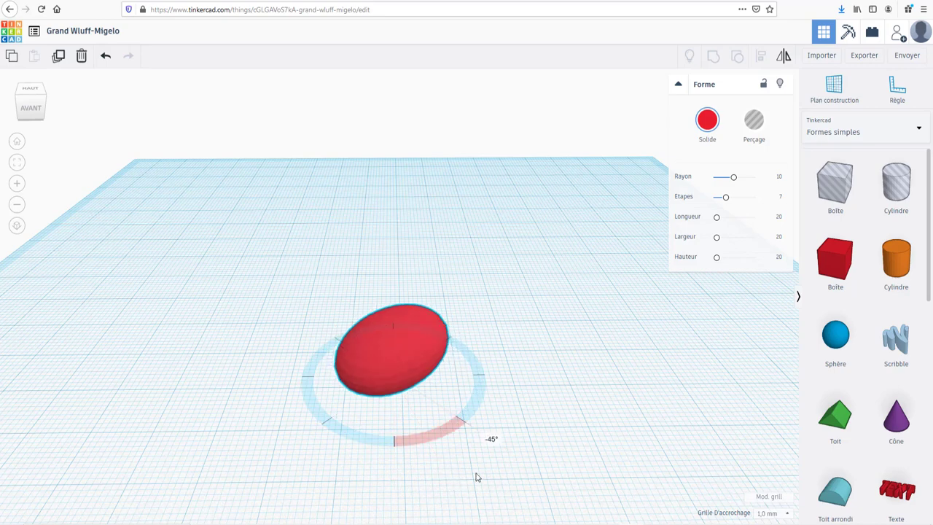
{"action": "left_click_drag", "start_coordinate": [534, 410], "coordinate": [519, 438]}
{"action": "left_click_drag", "start_coordinate": [453, 421], "coordinate": [510, 372]}
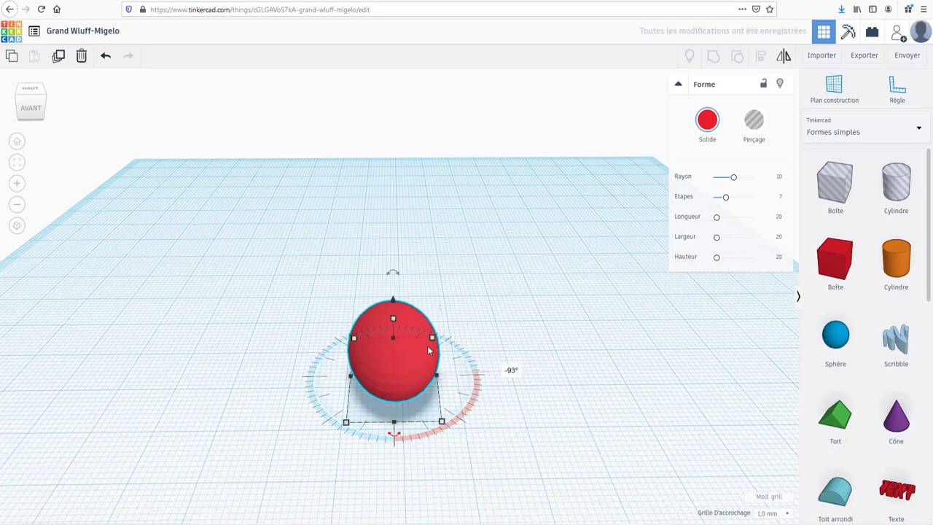
{"action": "mouse_move", "coordinate": [392, 298]}
{"action": "left_mouse_down"}
{"action": "mouse_move", "coordinate": [393, 214]}
{"action": "mouse_move", "coordinate": [393, 289]}
{"action": "left_mouse_up"}
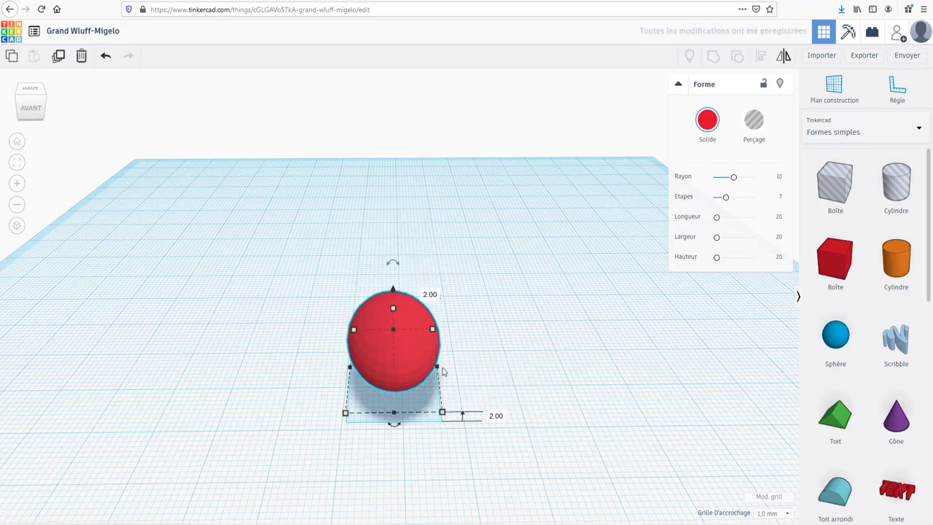
Nudge the raised shape across the workplane in small increments, sideways in both directions as well as backward and forward
{"action": "key", "text": "Right"}
{"action": "key", "text": "Right"}
{"action": "key", "text": "Right"}
{"action": "key", "text": "Right"}
{"action": "key", "text": "Right"}
{"action": "key", "text": "Right"}
{"action": "key", "text": "Right"}
{"action": "key", "text": "Right"}
{"action": "key", "text": "Right"}
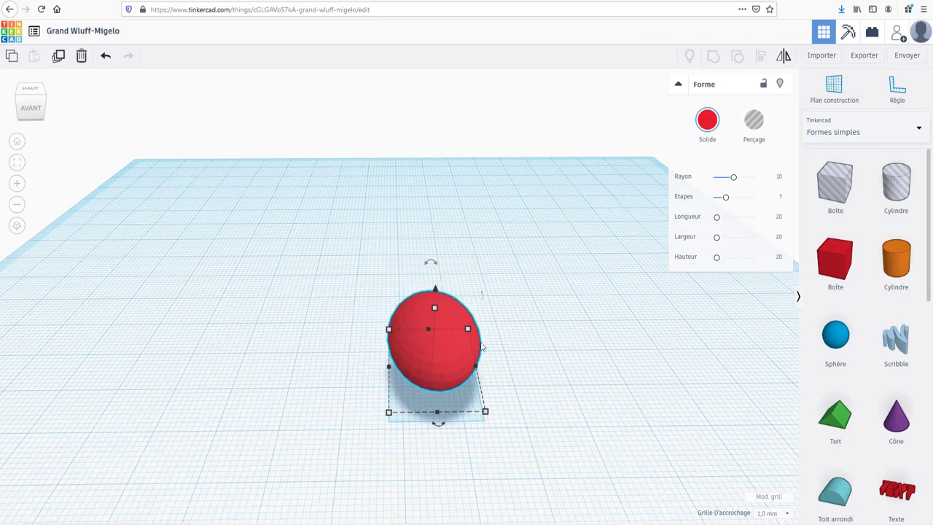
{"action": "key", "text": "Left"}
{"action": "key", "text": "Left"}
{"action": "key", "text": "Left"}
{"action": "key", "text": "Left"}
{"action": "key", "text": "Left"}
{"action": "key", "text": "Down"}
{"action": "key", "text": "Down"}
{"action": "key", "text": "Down"}
{"action": "key", "text": "Down"}
{"action": "key", "text": "Down"}
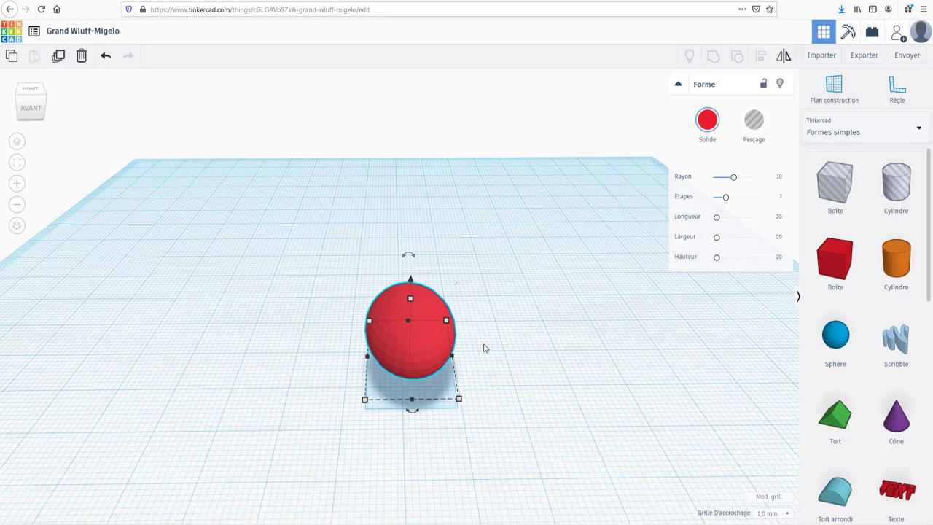
{"action": "key", "text": "Up"}
{"action": "key", "text": "Up"}
{"action": "key", "text": "Up"}
{"action": "key", "text": "Up"}
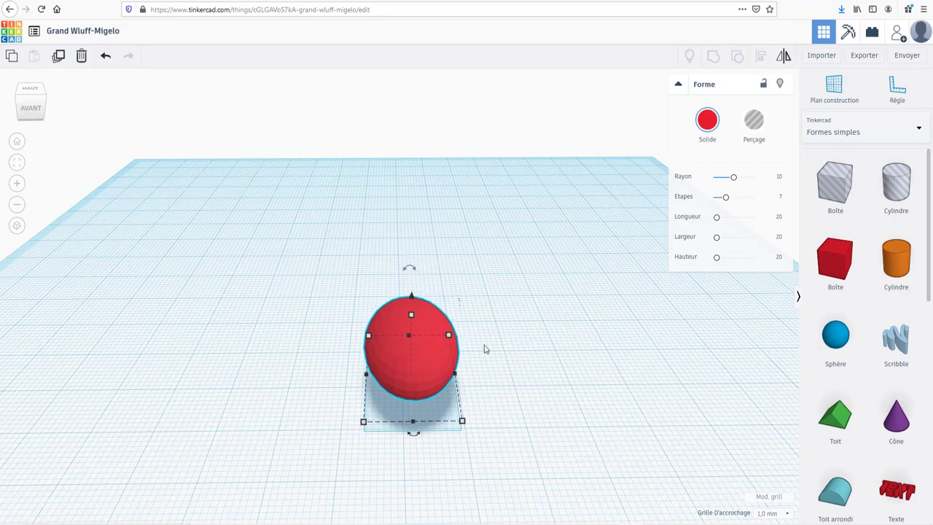
Nudge the ellipsoid forward, undo the last nudge, and move it about 5 mm sideways across the workplane
{"action": "key", "text": "Down"}
{"action": "key", "text": "Down"}
{"action": "key", "text": "Down"}
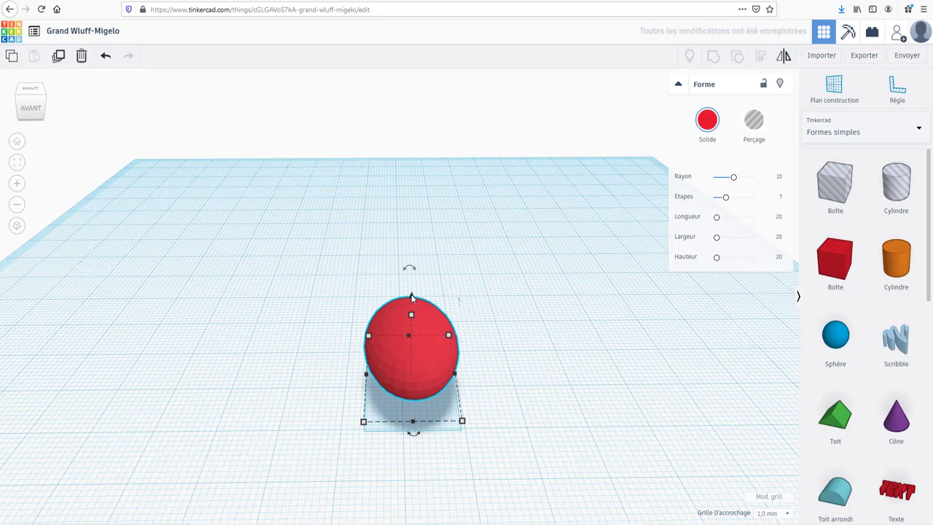
{"action": "key", "text": "ctrl+z"}
{"action": "left_click_drag", "start_coordinate": [422, 361], "coordinate": [456, 371]}
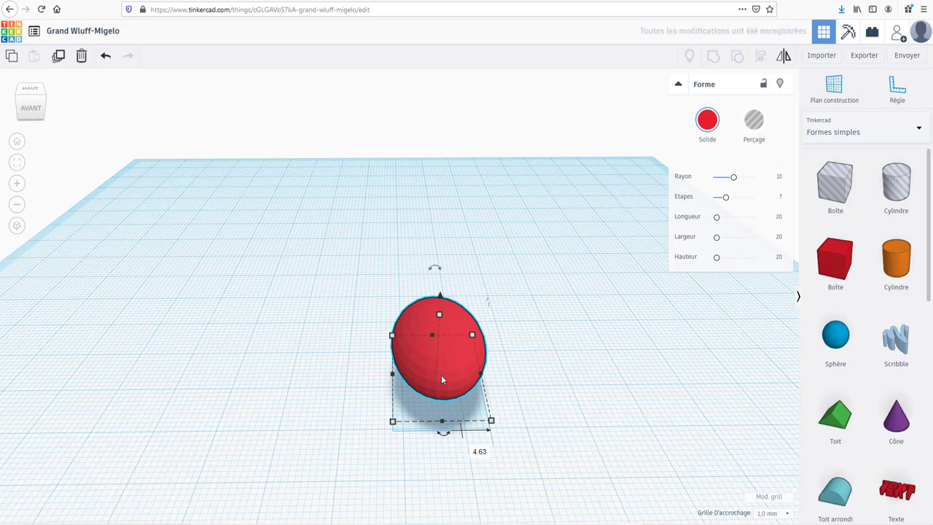
Duplicate the ellipsoid and move the duplicate about 20 mm to the right of the original
{"action": "left_click", "coordinate": [441, 374]}
{"action": "key", "text": "ctrl+d"}
{"action": "left_click_drag", "start_coordinate": [437, 358], "coordinate": [580, 356]}
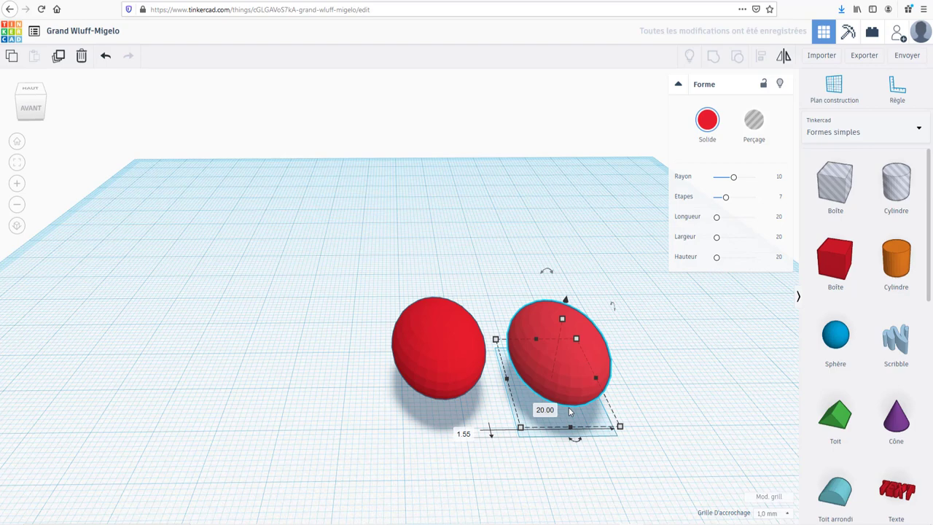
Copy and paste the original ellipsoid, placing the copy about 25 mm to its left
{"action": "left_click", "coordinate": [450, 343]}
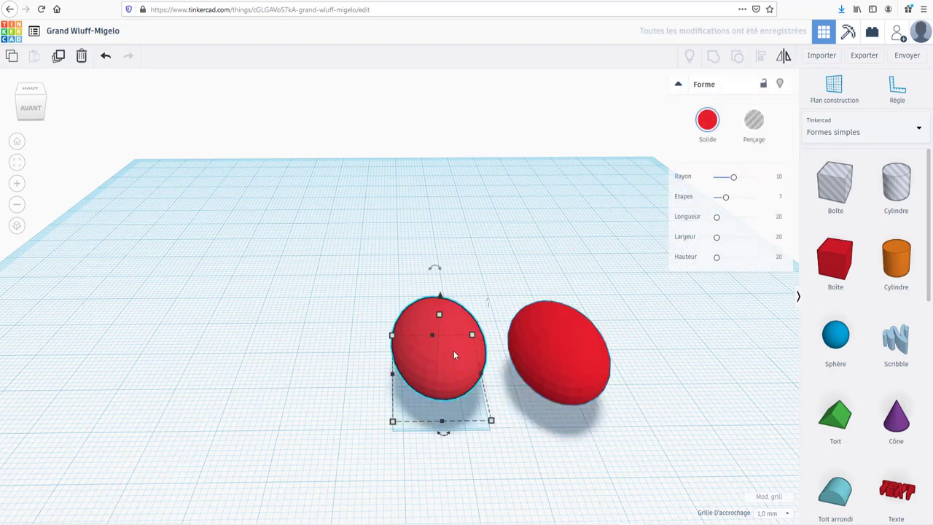
{"action": "key", "text": "ctrl+c"}
{"action": "key", "text": "ctrl+v"}
{"action": "left_click_drag", "start_coordinate": [439, 349], "coordinate": [287, 354]}
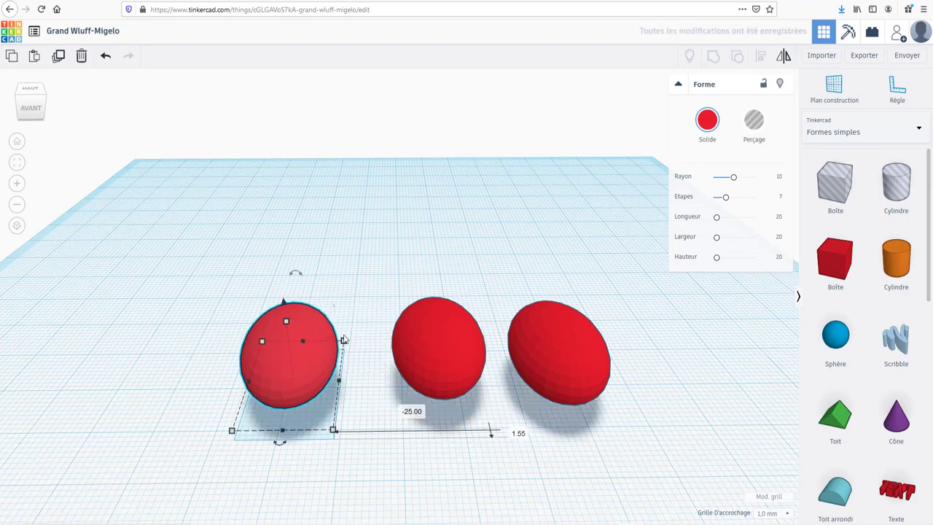
Delete all three ellipsoids from the workplane together
{"action": "left_click", "coordinate": [444, 325], "text": "shift"}
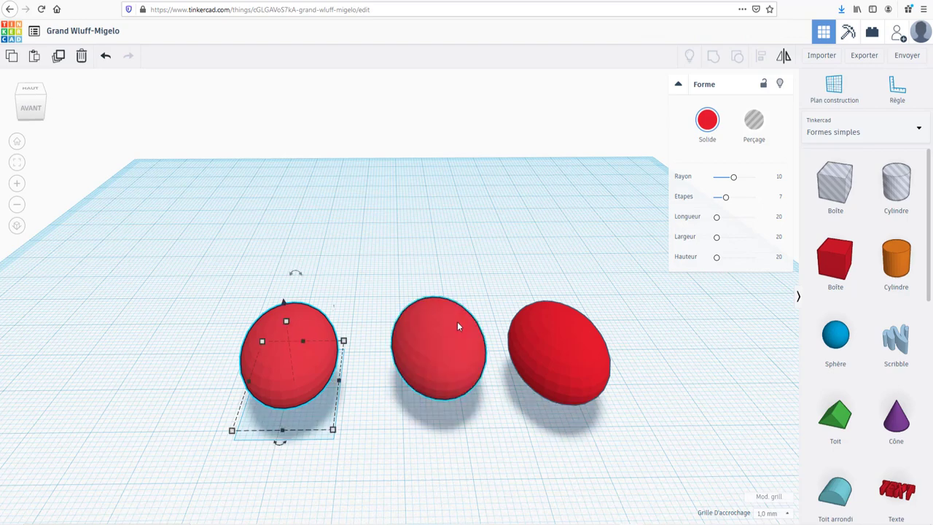
{"action": "left_click", "coordinate": [565, 333], "text": "shift"}
{"action": "key", "text": "Delete"}
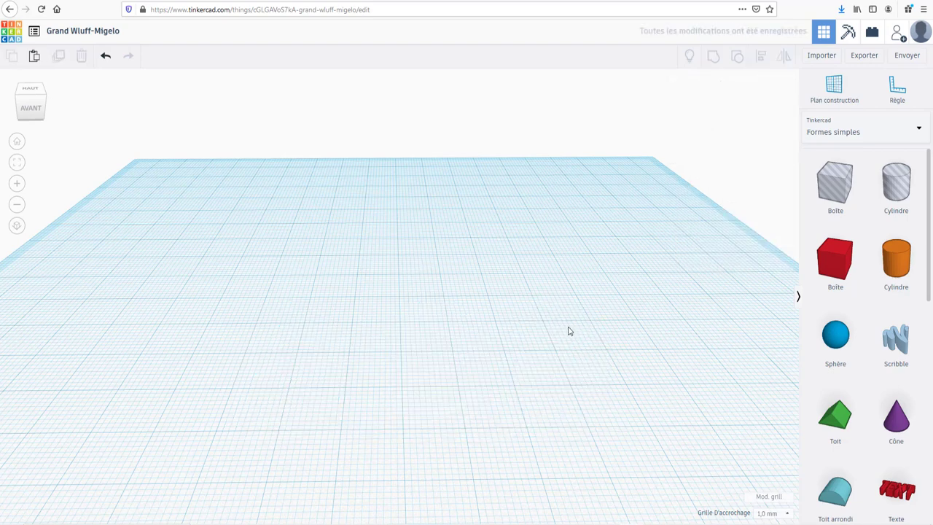
Place a red box near the middle of the workplane and make it transparent
{"action": "left_click_drag", "start_coordinate": [738, 279], "coordinate": [406, 379]}
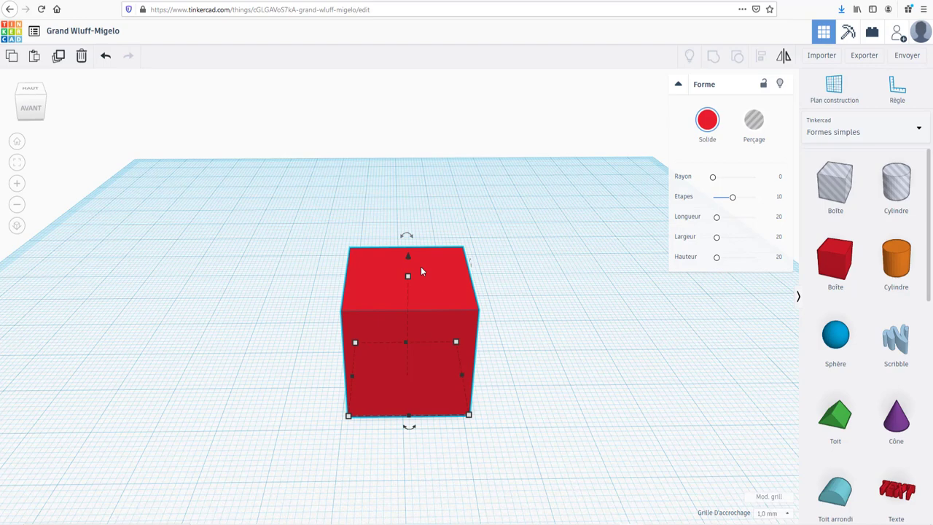
{"action": "key", "text": "h"}
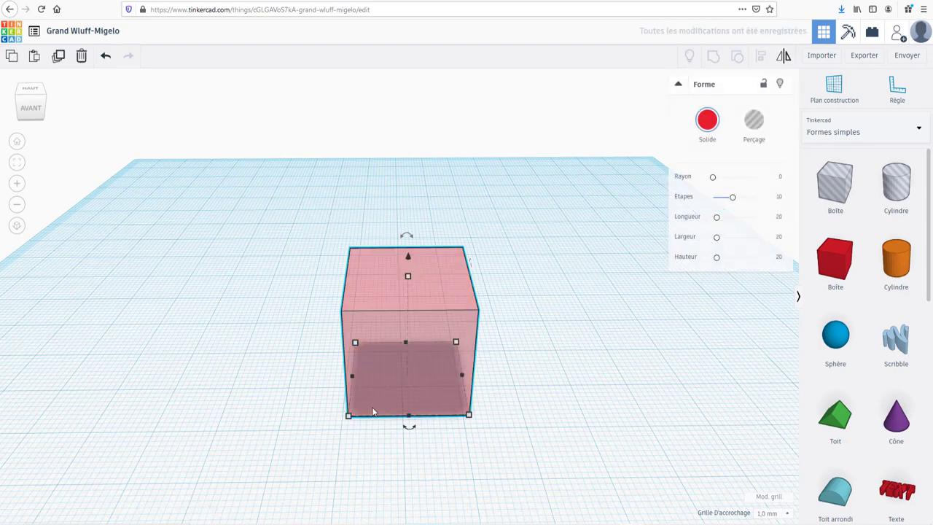
Place a second red box so it overlaps the transparent one, and raise it above the workplane
{"action": "right_click_drag", "start_coordinate": [380, 462], "coordinate": [510, 428]}
{"action": "left_click_drag", "start_coordinate": [835, 259], "coordinate": [618, 391]}
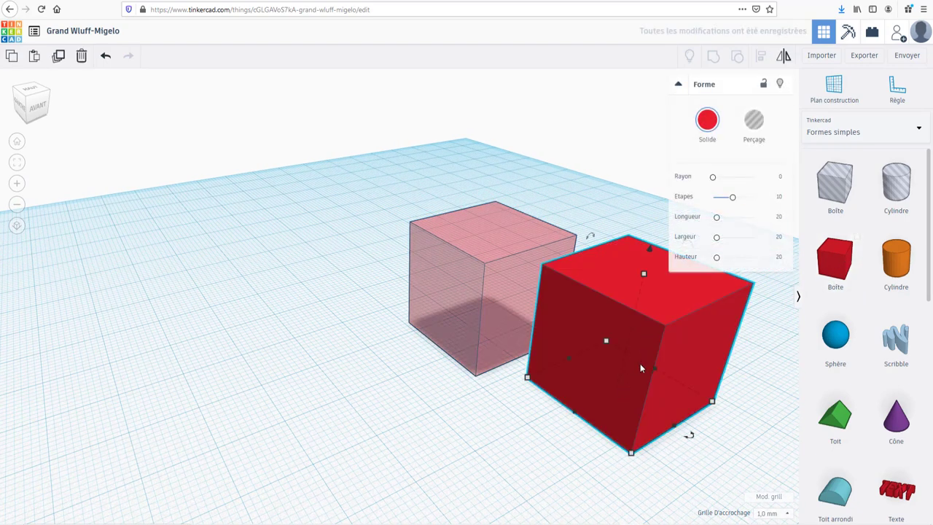
{"action": "left_click_drag", "start_coordinate": [639, 368], "coordinate": [549, 307]}
{"action": "left_click_drag", "start_coordinate": [554, 216], "coordinate": [562, 143]}
{"action": "right_click_drag", "start_coordinate": [580, 344], "coordinate": [529, 250]}
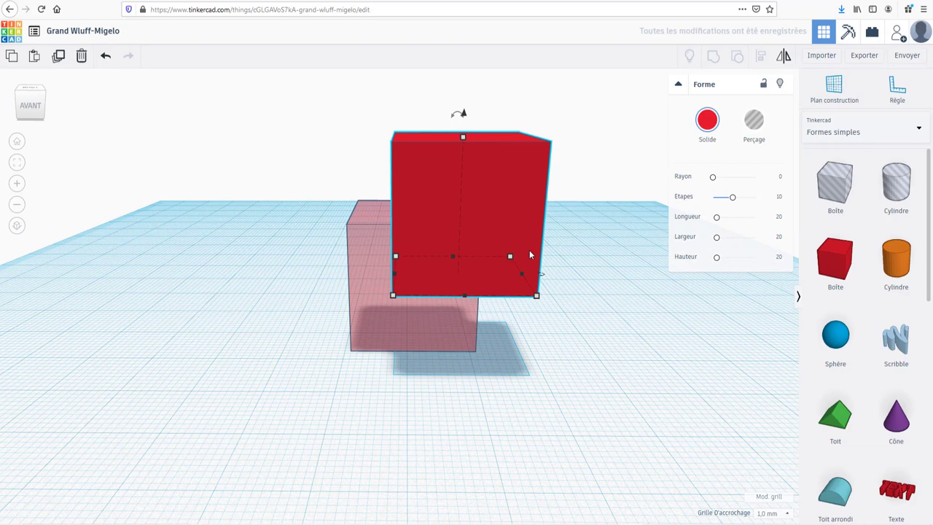
Make the raised box transparent too and examine where the two boxes overlap
{"action": "left_click", "coordinate": [513, 191], "text": "shift"}
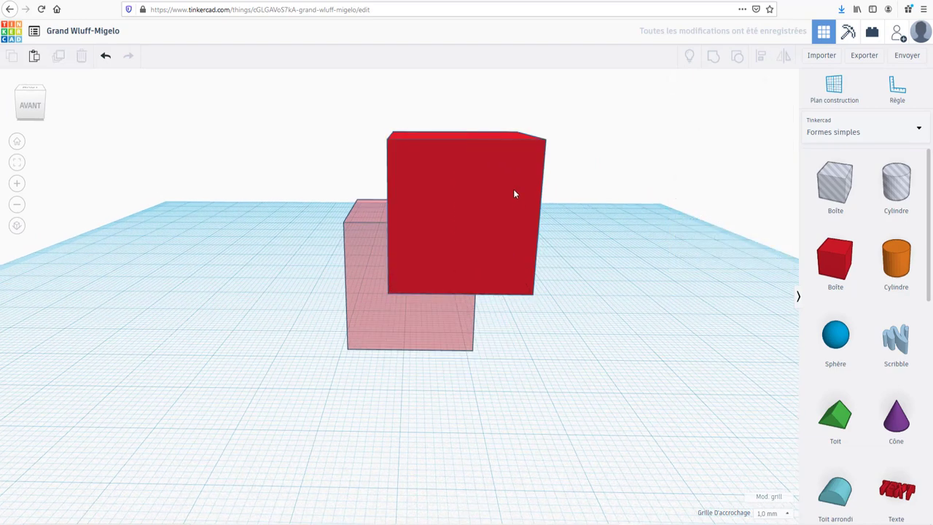
{"action": "left_click", "coordinate": [513, 192]}
{"action": "key", "text": "t"}
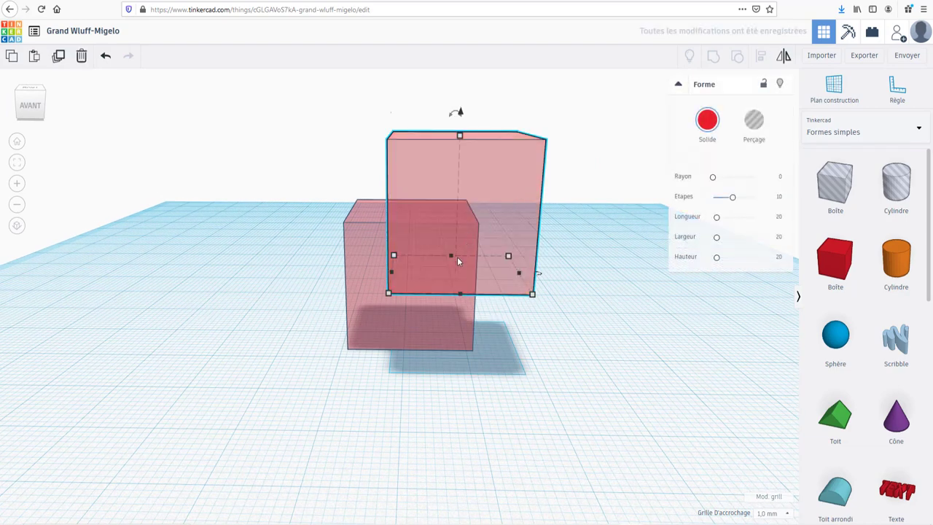
{"action": "right_click_drag", "start_coordinate": [418, 378], "coordinate": [468, 389]}
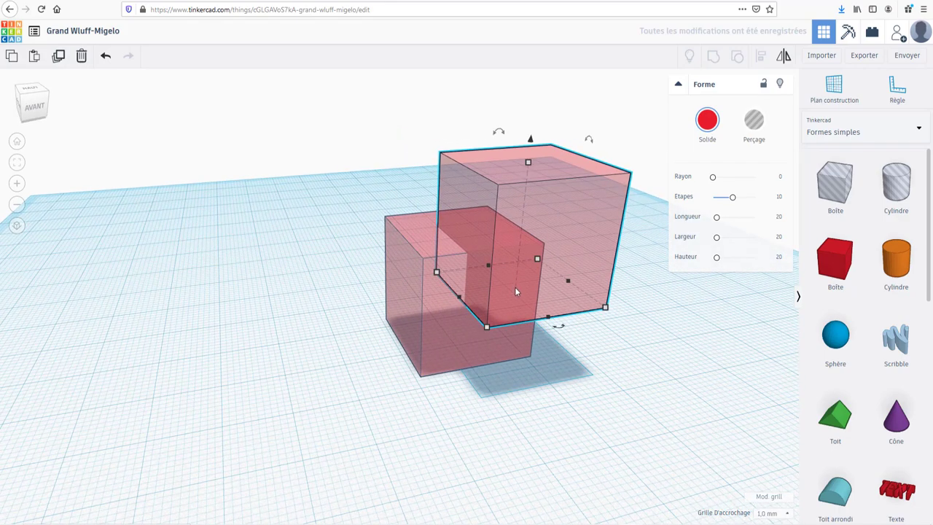
{"action": "mouse_move", "coordinate": [568, 351]}
{"action": "right_mouse_down"}
{"action": "mouse_move", "coordinate": [510, 343]}
{"action": "mouse_move", "coordinate": [556, 358]}
{"action": "mouse_move", "coordinate": [537, 339]}
{"action": "mouse_move", "coordinate": [554, 343]}
{"action": "right_mouse_up"}
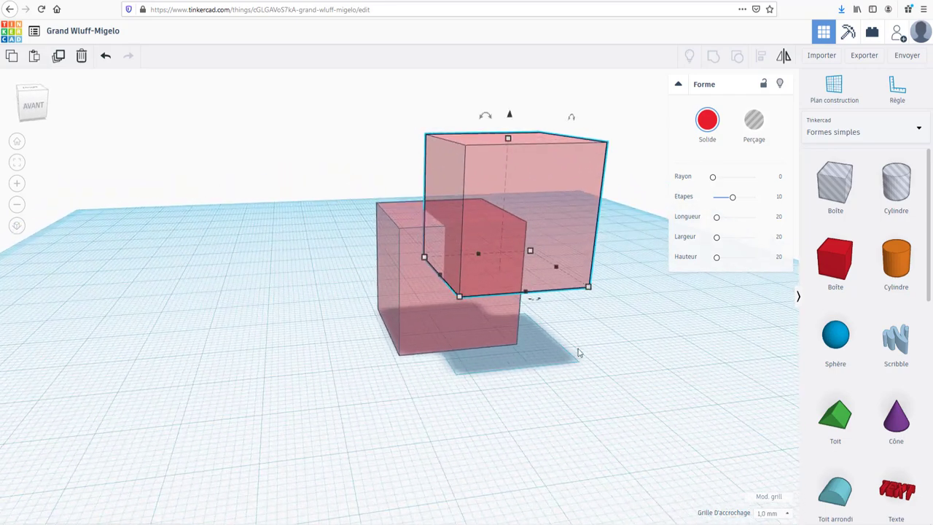
{"action": "middle_click_drag", "start_coordinate": [583, 352], "coordinate": [499, 371]}
{"action": "scroll", "coordinate": [482, 265], "scroll_direction": "up", "scroll_amount": 2}
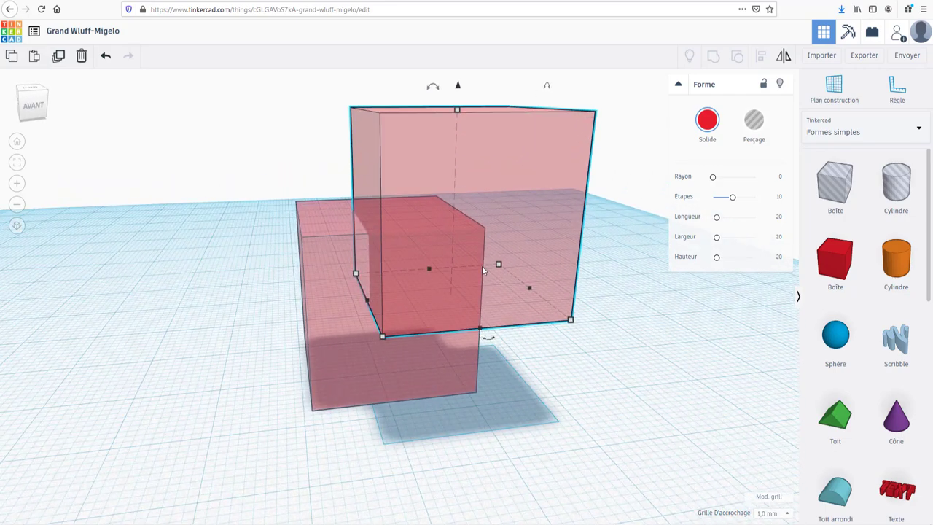
Turn off transparency on both boxes so they display as opaque solids
{"action": "scroll", "coordinate": [492, 247], "scroll_direction": "down", "scroll_amount": 3}
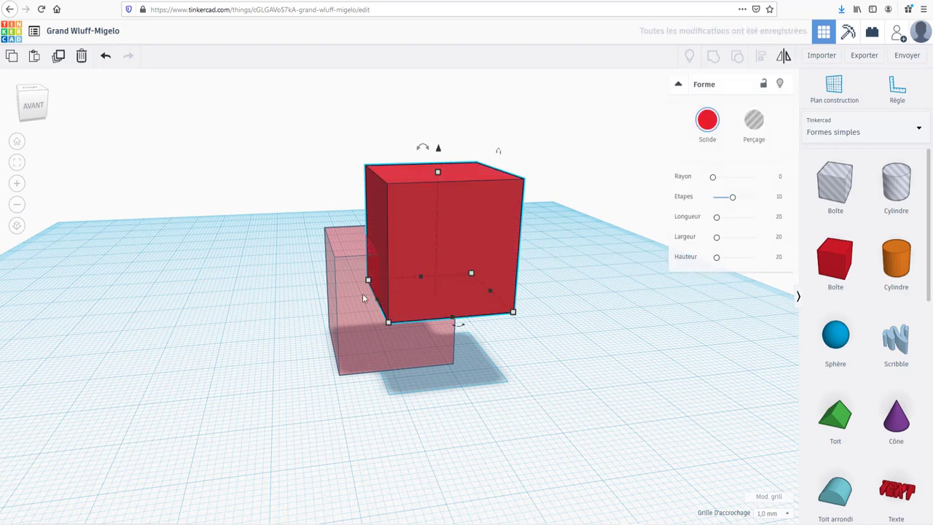
{"action": "left_click", "coordinate": [353, 281]}
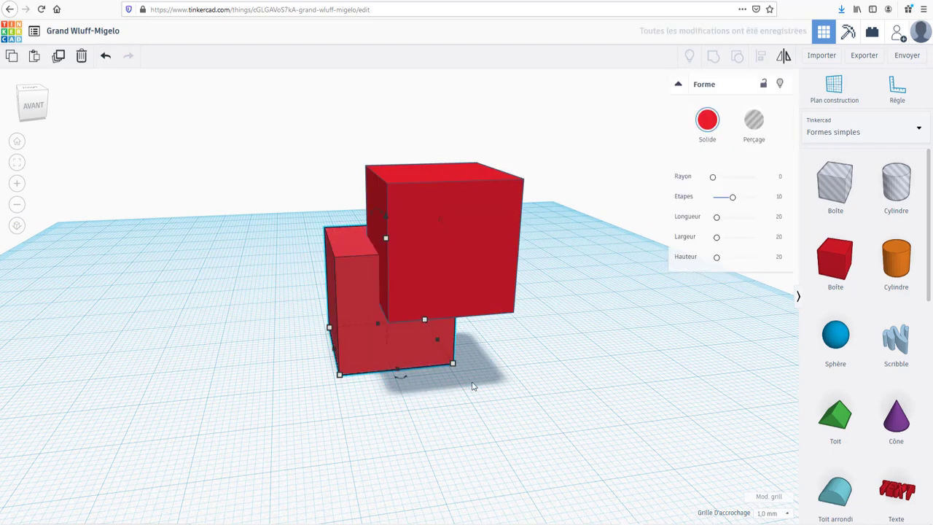
{"action": "right_click_drag", "start_coordinate": [523, 379], "coordinate": [487, 245]}
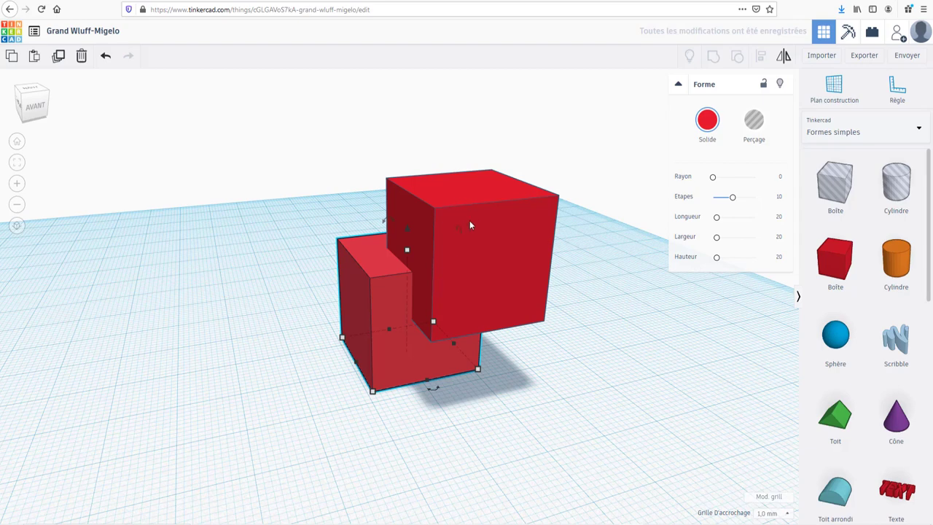
Narrow the raised box from its right side so it stays within the lower box's width
{"action": "left_click", "coordinate": [470, 217]}
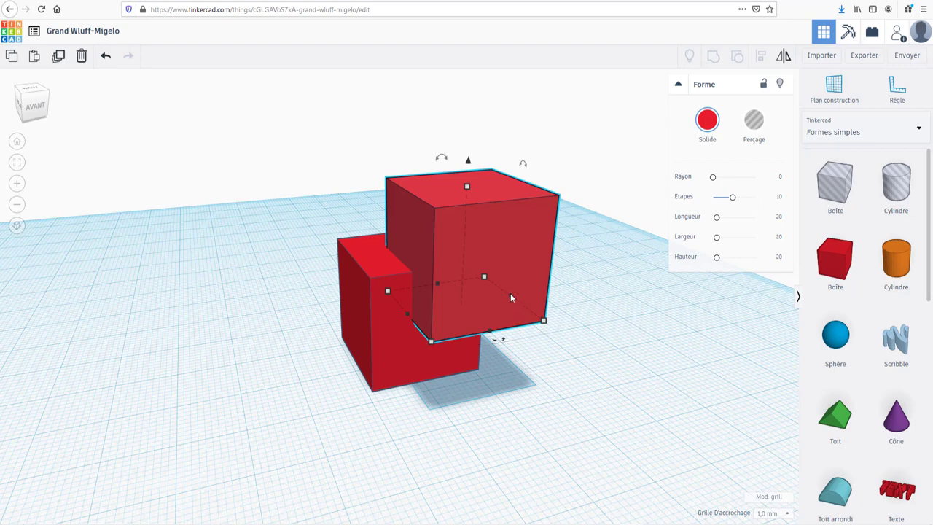
{"action": "left_click_drag", "start_coordinate": [510, 297], "coordinate": [447, 319]}
Group the lower box and the narrow raised box into a single shape
{"action": "left_click", "coordinate": [407, 349]}
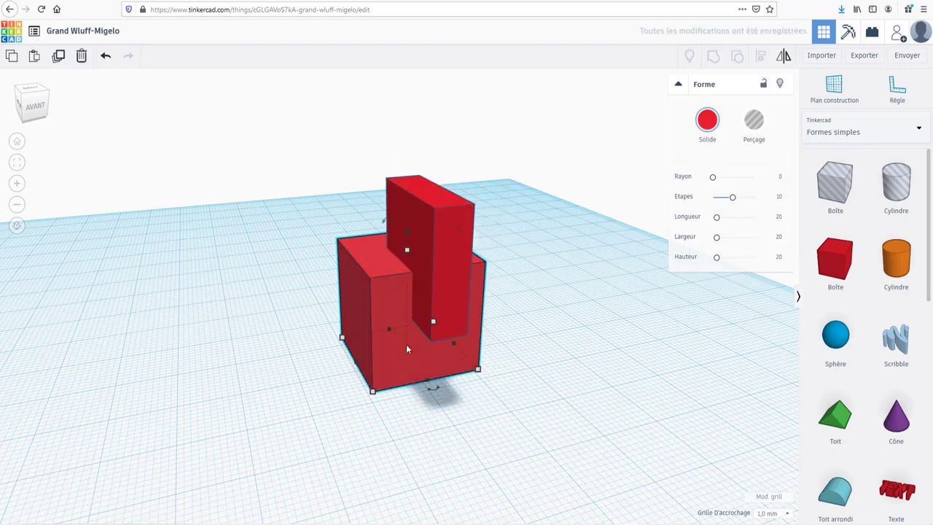
{"action": "left_click", "coordinate": [434, 217], "text": "shift"}
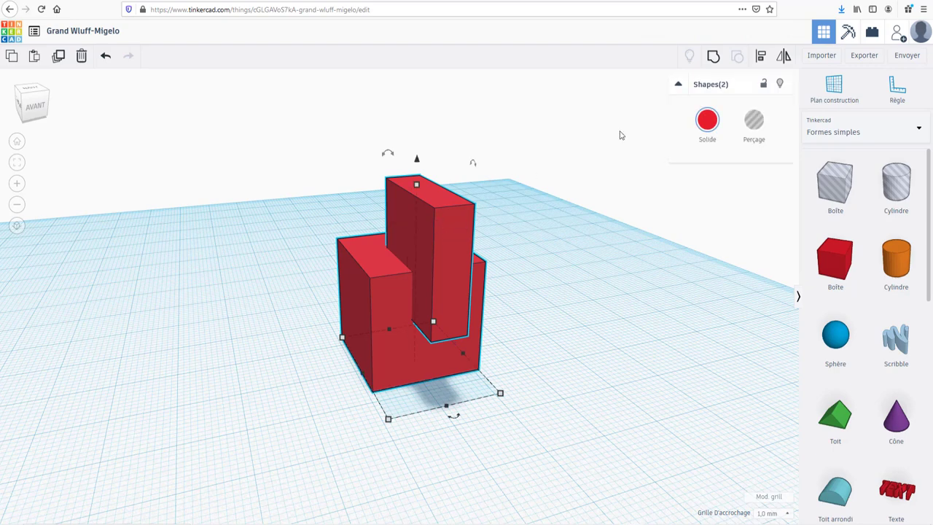
{"action": "left_click", "coordinate": [714, 58]}
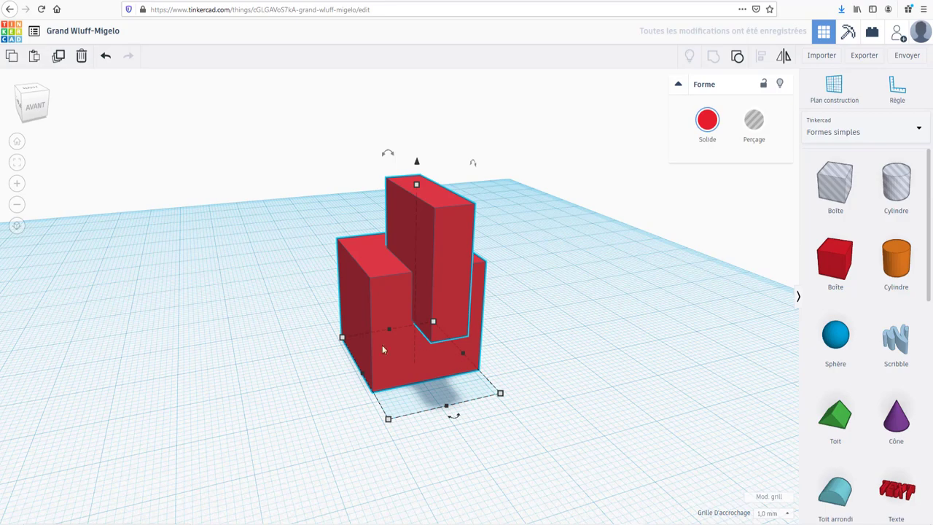
Inspect the grouped shape, reselect it as one object, and ungroup it into its two boxes
{"action": "right_click_drag", "start_coordinate": [381, 350], "coordinate": [358, 260]}
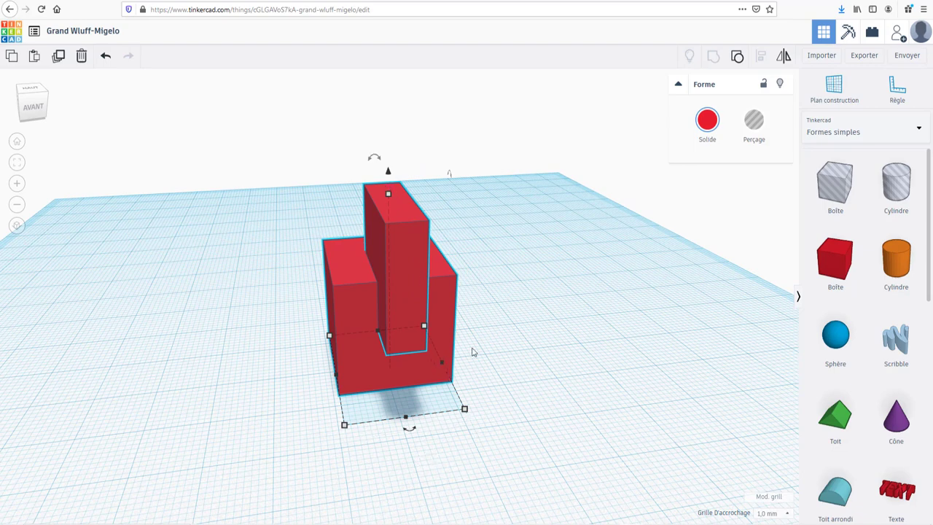
{"action": "left_click", "coordinate": [528, 157]}
{"action": "left_click", "coordinate": [412, 248]}
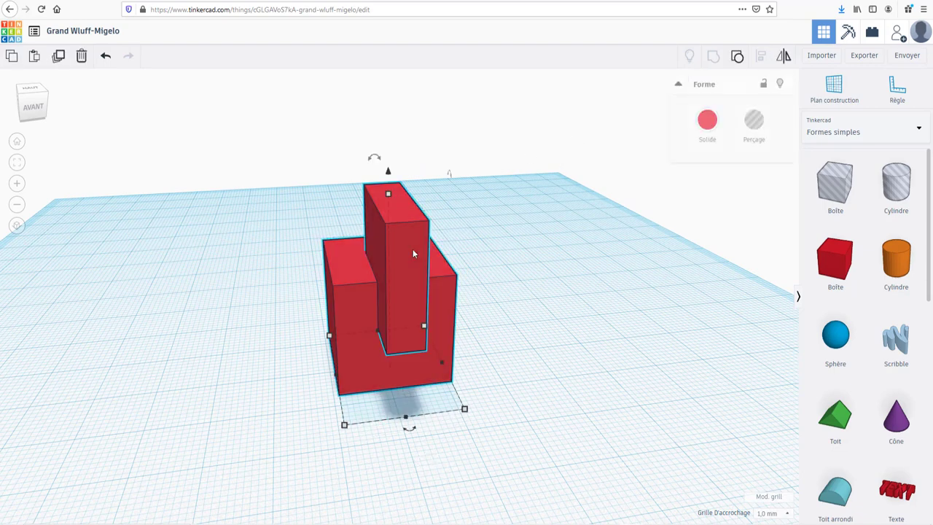
{"action": "right_click_drag", "start_coordinate": [431, 363], "coordinate": [459, 216]}
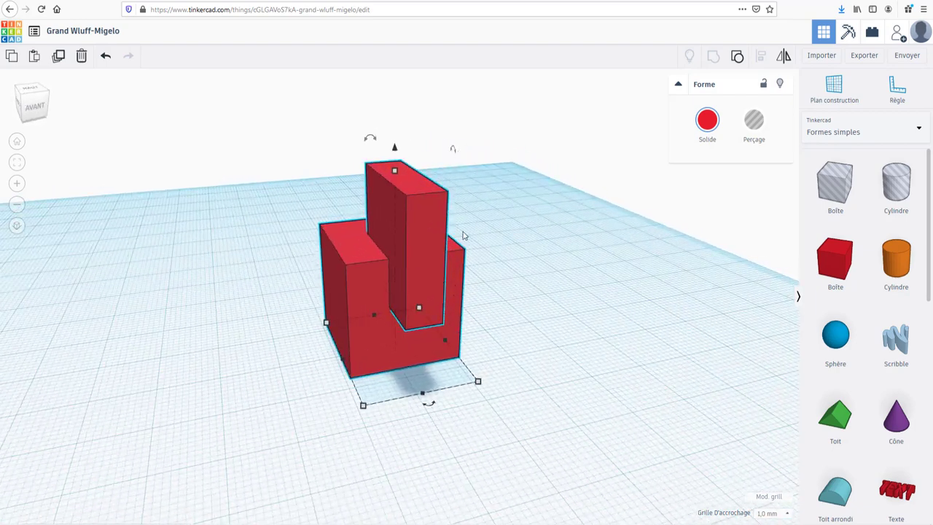
{"action": "left_click", "coordinate": [526, 116]}
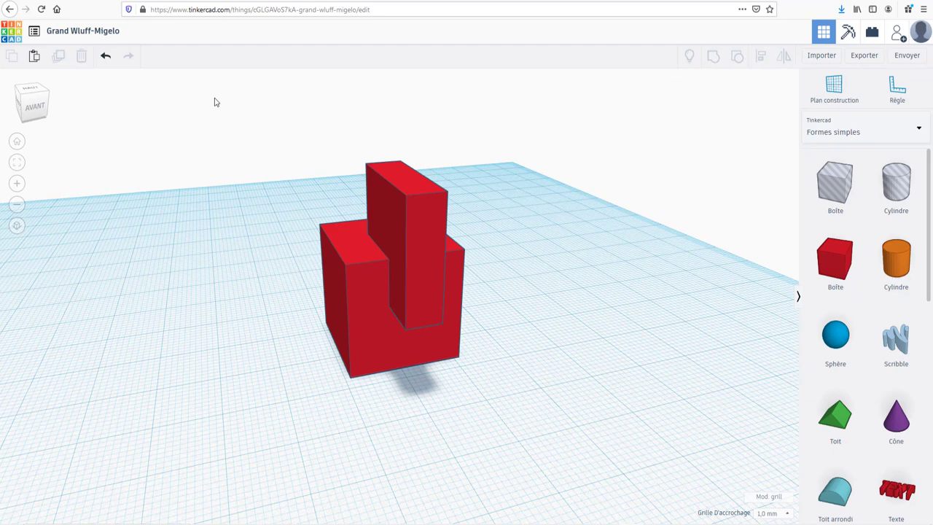
{"action": "left_click_drag", "start_coordinate": [214, 98], "coordinate": [615, 436]}
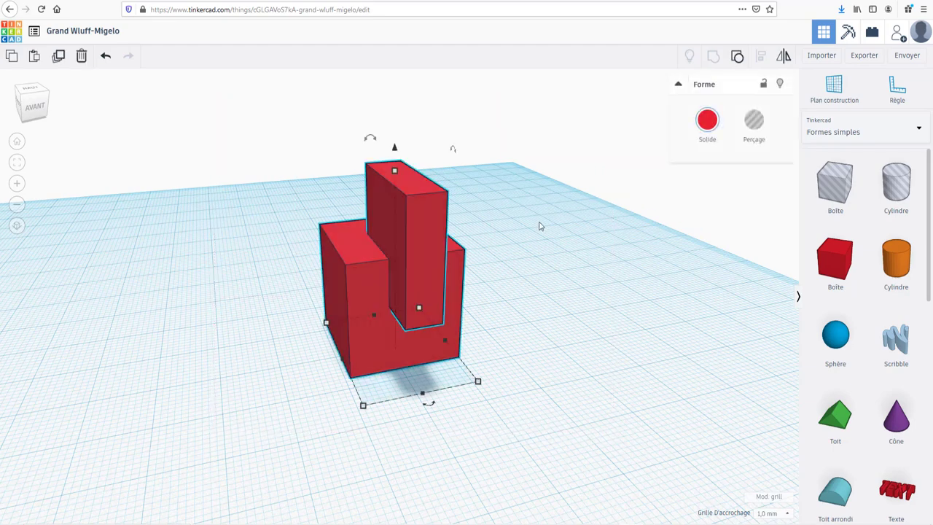
{"action": "left_click", "coordinate": [737, 59]}
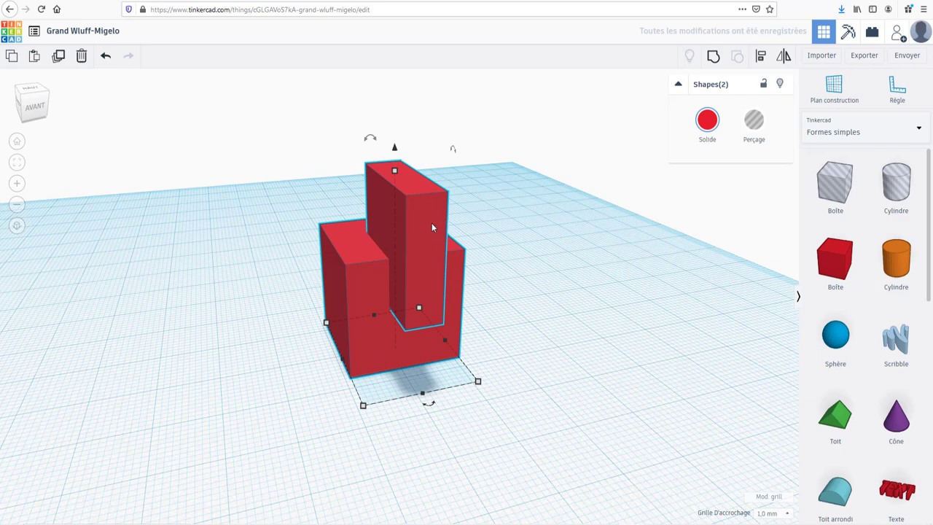
Try turning both boxes into holes (Perçage), and undo the change
{"action": "left_click", "coordinate": [755, 124]}
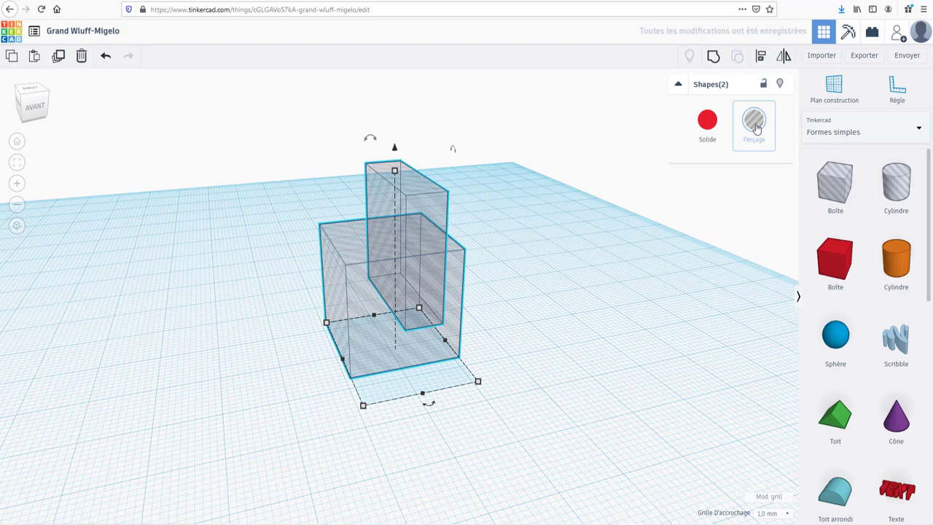
{"action": "key", "text": "ctrl+z"}
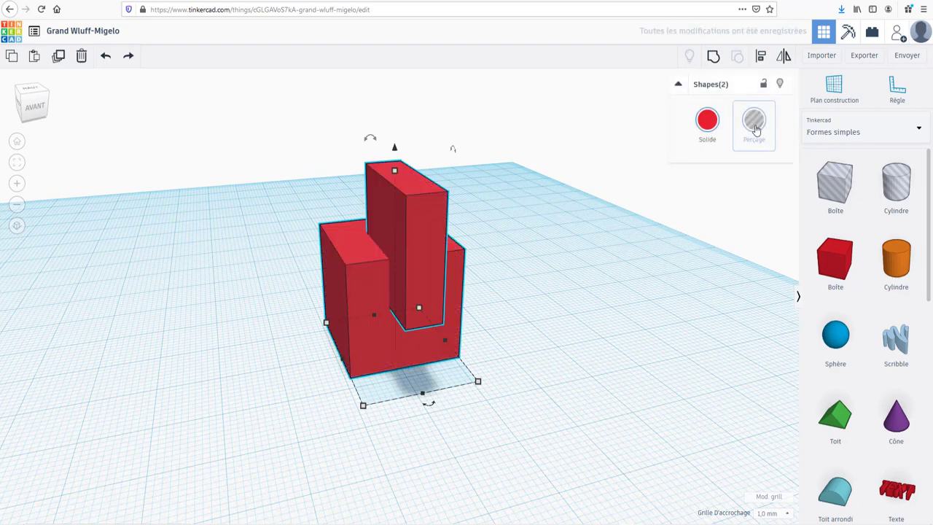
Turn only the narrow raised box into a hole (Perçage)
{"action": "left_click", "coordinate": [626, 155]}
{"action": "left_click", "coordinate": [426, 194]}
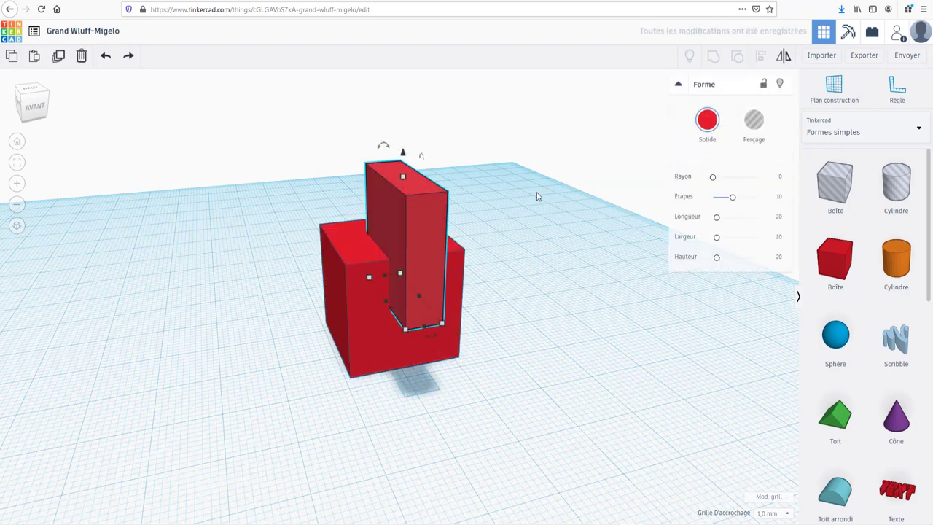
{"action": "left_click", "coordinate": [755, 124]}
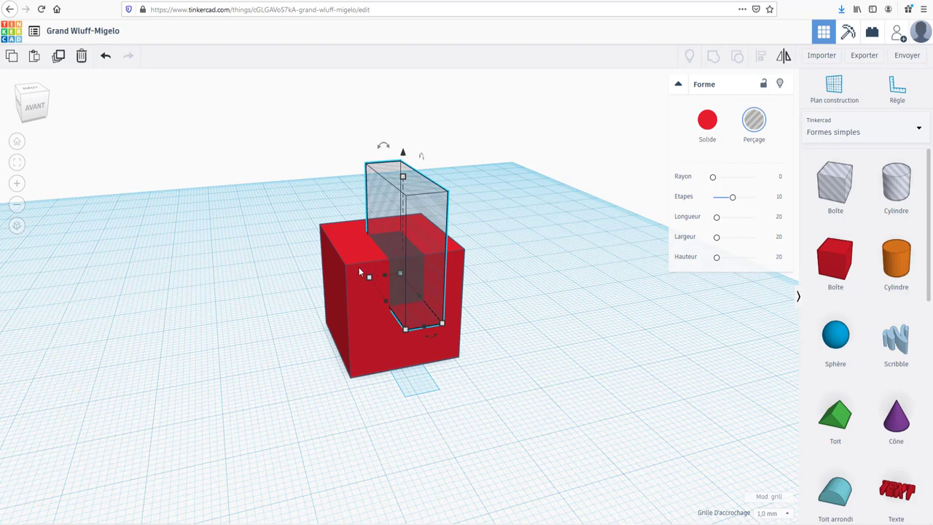
Group the red box with the narrow raised hole box to cut a slot into it
{"action": "left_click", "coordinate": [358, 319]}
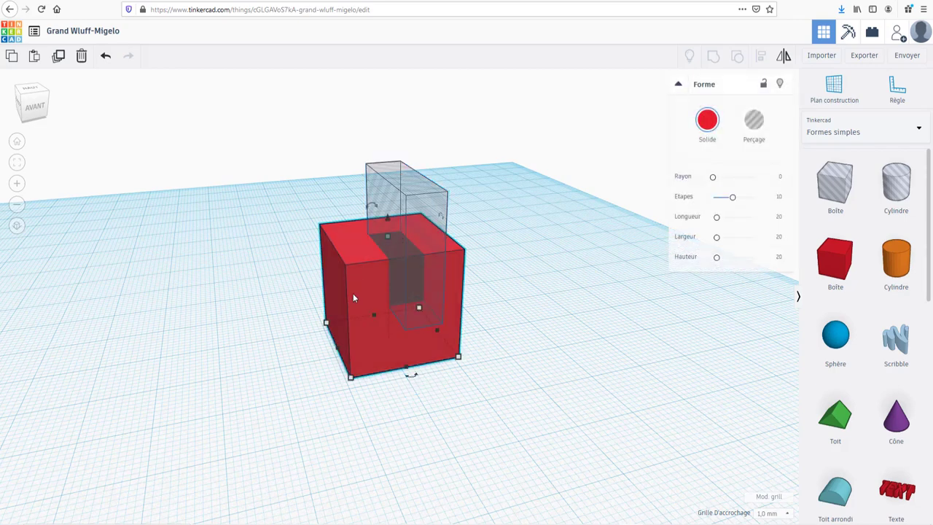
{"action": "left_click", "coordinate": [400, 208], "text": "shift"}
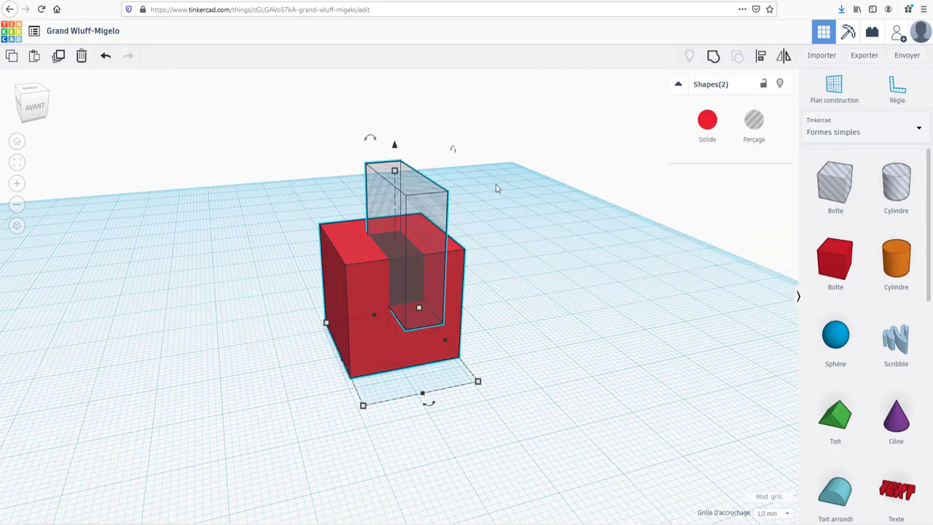
{"action": "left_click", "coordinate": [713, 62]}
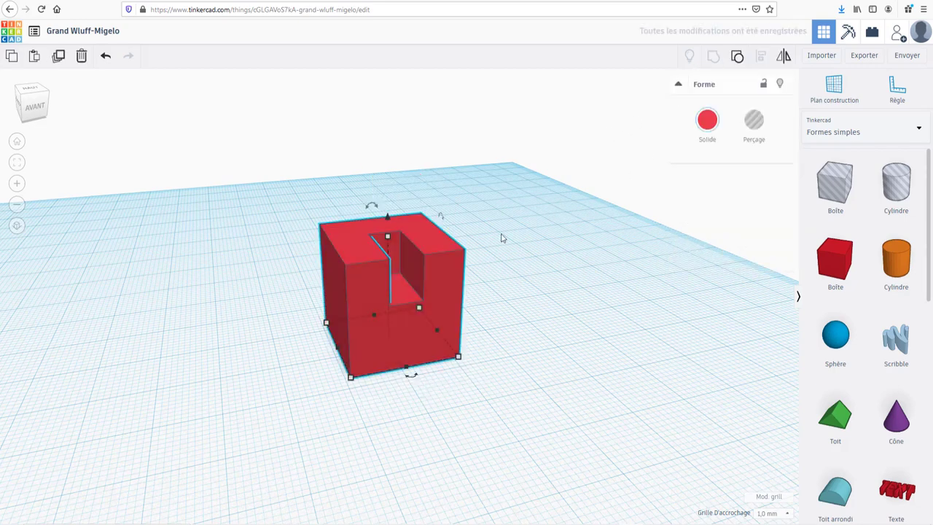
{"action": "scroll", "coordinate": [544, 259], "scroll_direction": "up", "scroll_amount": 2}
{"action": "scroll", "coordinate": [499, 256], "scroll_direction": "up", "scroll_amount": 4}
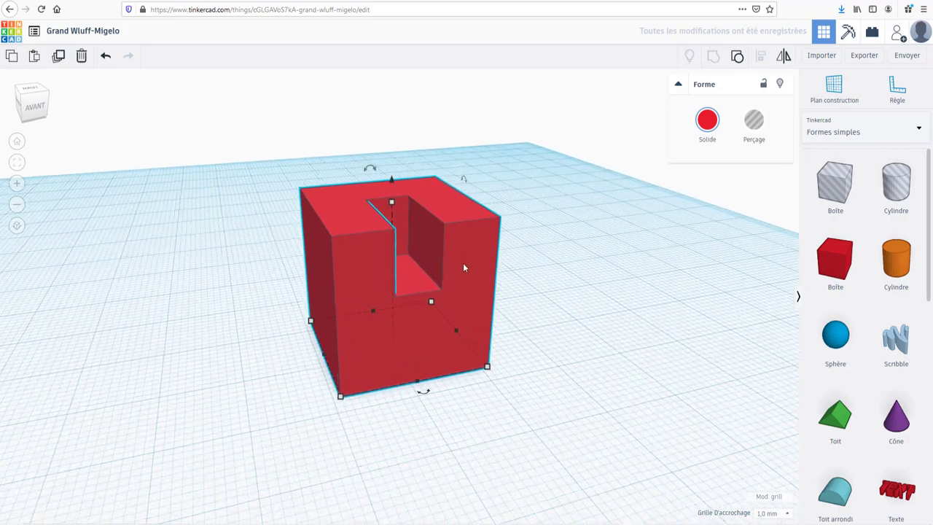
{"action": "scroll", "coordinate": [465, 261], "scroll_direction": "down", "scroll_amount": 2}
{"action": "scroll", "coordinate": [469, 260], "scroll_direction": "down", "scroll_amount": 2}
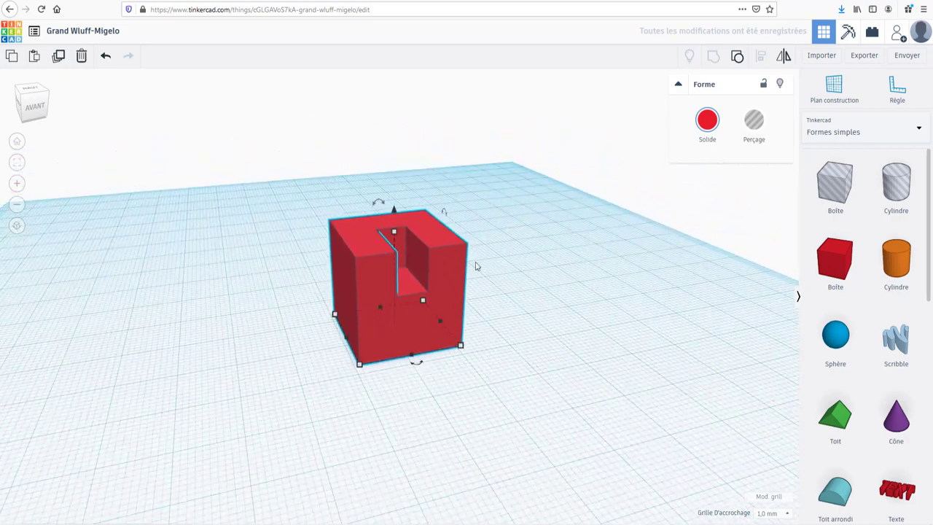
Place a new box in front of the slotted block and round its edges with a radius (Rayon) of 1.49
{"action": "mouse_move", "coordinate": [521, 253]}
{"action": "right_mouse_down"}
{"action": "mouse_move", "coordinate": [459, 255]}
{"action": "mouse_move", "coordinate": [529, 250]}
{"action": "right_mouse_up"}
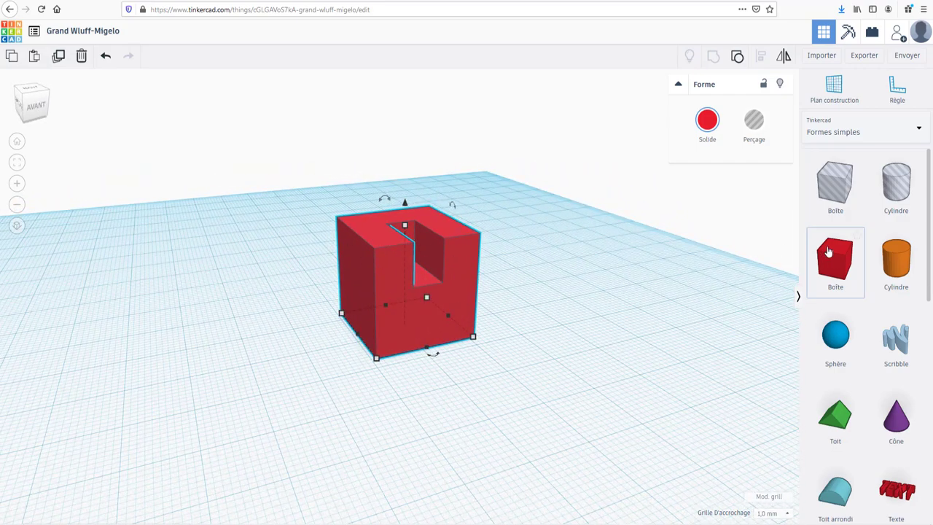
{"action": "left_click_drag", "start_coordinate": [834, 256], "coordinate": [479, 413]}
{"action": "left_click_drag", "start_coordinate": [714, 177], "coordinate": [719, 183]}
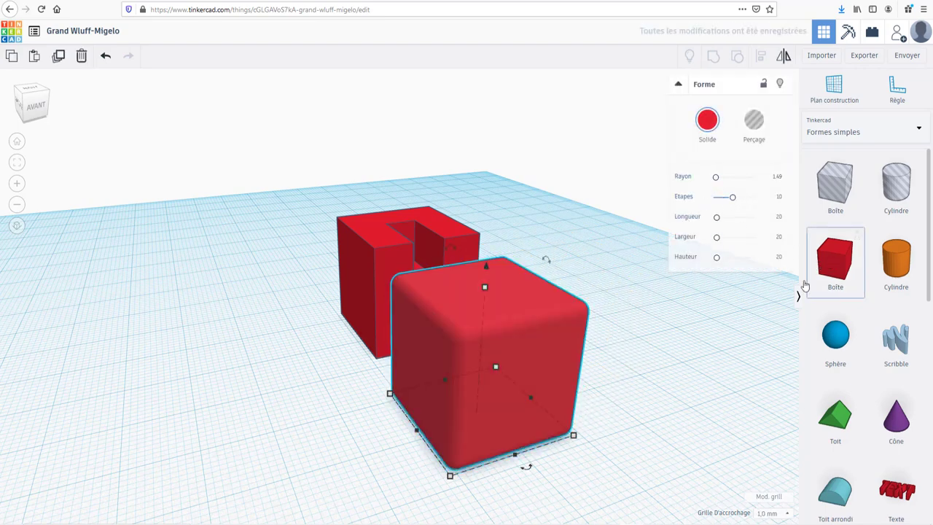
Add a second box overlapping the rounded one, with a 16 × 16 mm base and raised 9 mm
{"action": "left_click_drag", "start_coordinate": [809, 284], "coordinate": [504, 395]}
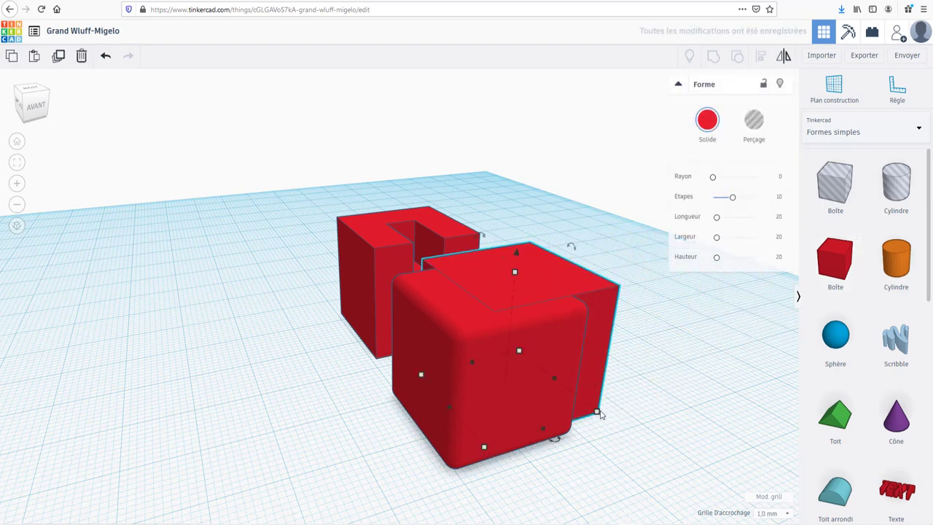
{"action": "left_click_drag", "start_coordinate": [596, 414], "coordinate": [550, 382]}
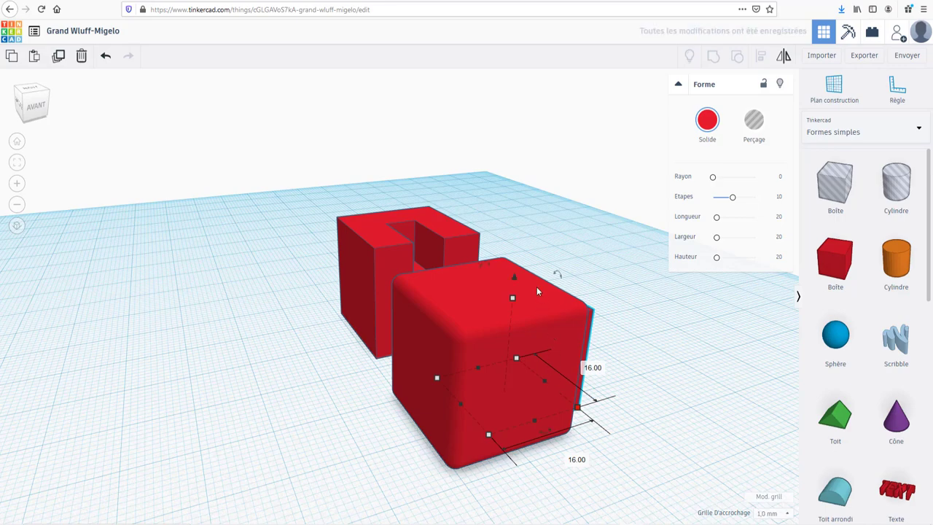
{"action": "left_click_drag", "start_coordinate": [516, 276], "coordinate": [524, 215]}
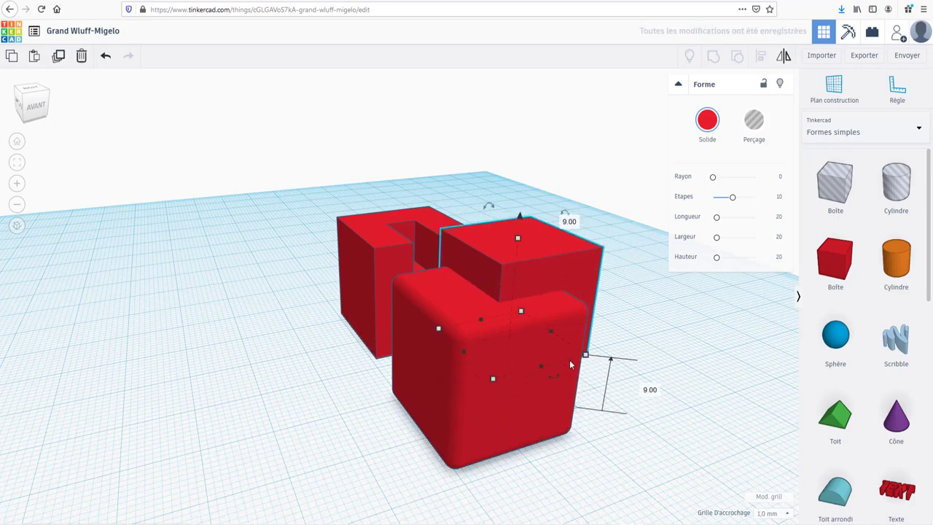
Turn the raised 16 mm box overlapping the rounded box into a hole (Perçage)
{"action": "right_click_drag", "start_coordinate": [338, 404], "coordinate": [344, 328]}
{"action": "left_click", "coordinate": [342, 311]}
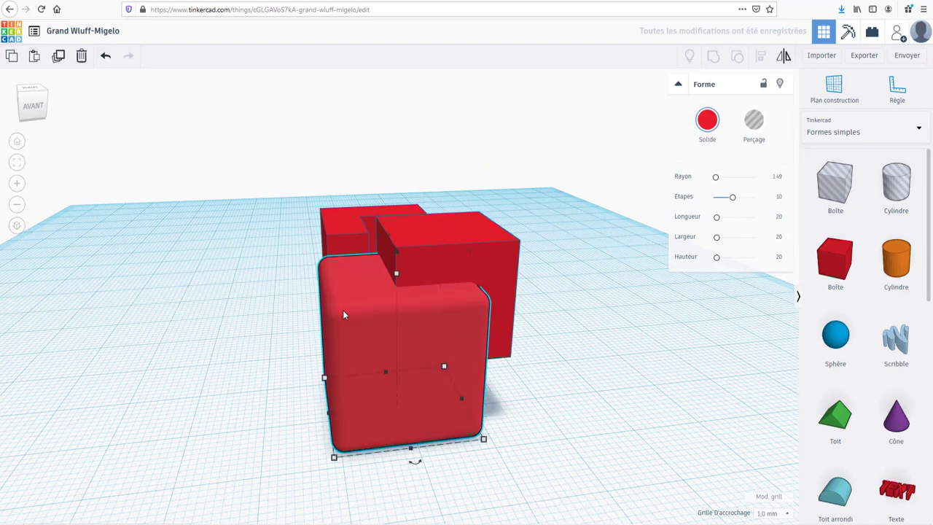
{"action": "left_click", "coordinate": [455, 243]}
{"action": "left_click", "coordinate": [753, 119]}
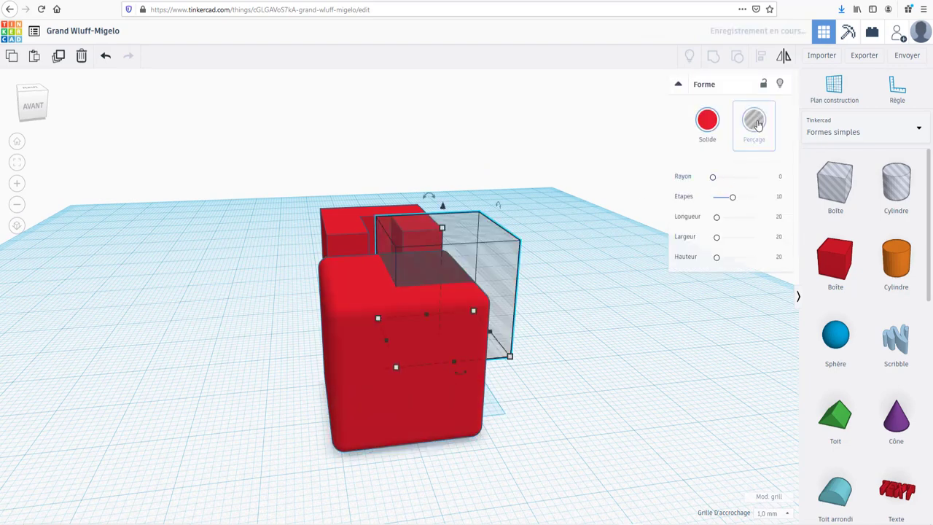
Group the rounded box with the overlapping hole box to cut away its upper corner
{"action": "left_click", "coordinate": [353, 312]}
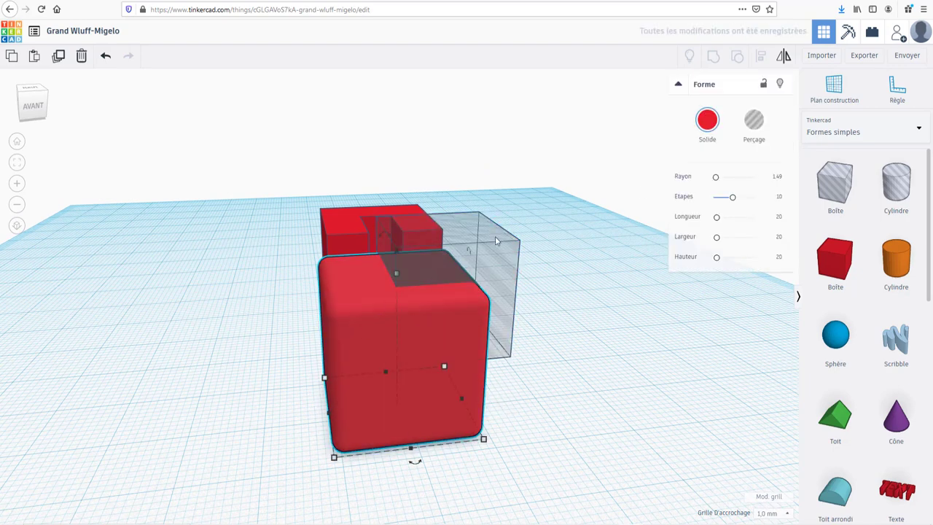
{"action": "left_click", "coordinate": [495, 236], "text": "shift"}
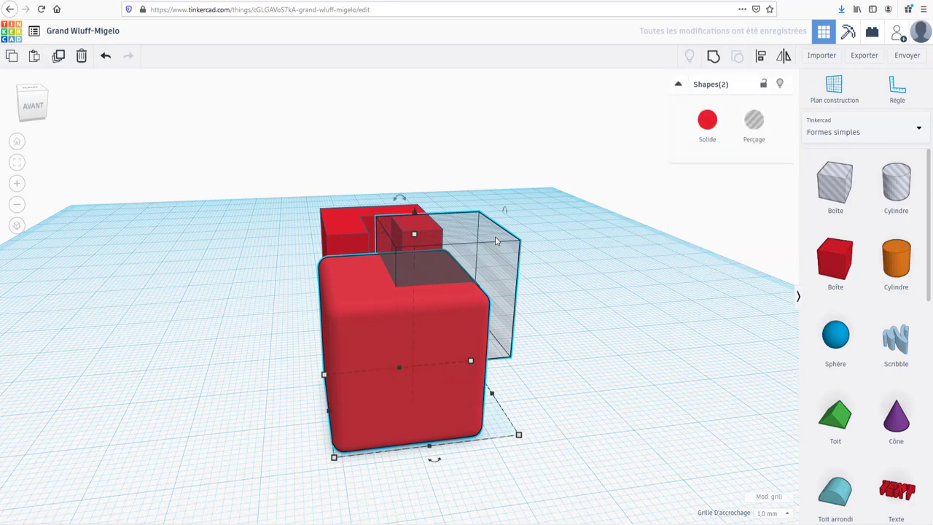
{"action": "left_click", "coordinate": [713, 56]}
{"action": "right_click_drag", "start_coordinate": [541, 313], "coordinate": [458, 405]}
{"action": "scroll", "coordinate": [256, 316], "scroll_direction": "up", "scroll_amount": 5}
{"action": "right_click", "coordinate": [527, 374]}
{"action": "right_click_drag", "start_coordinate": [527, 374], "coordinate": [614, 376]}
{"action": "scroll", "coordinate": [527, 368], "scroll_direction": "down", "scroll_amount": 5}
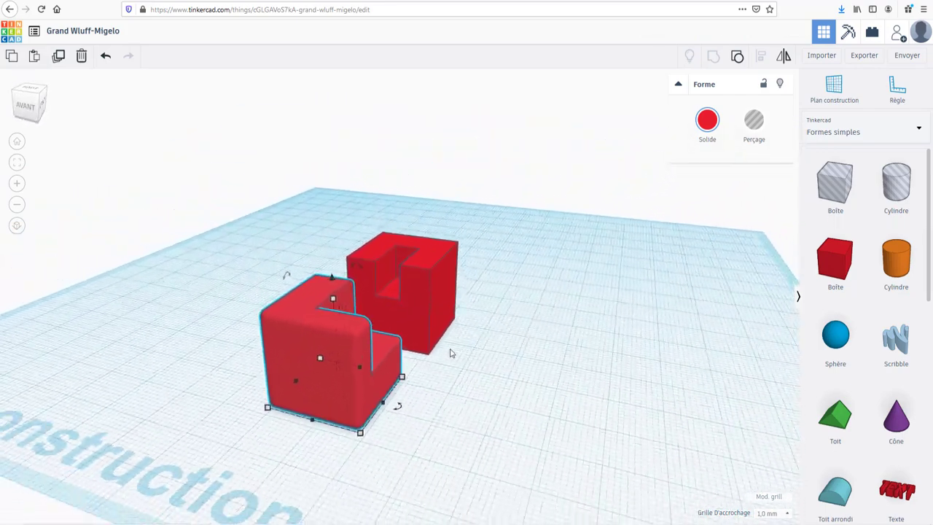
{"action": "right_click_drag", "start_coordinate": [494, 369], "coordinate": [516, 364]}
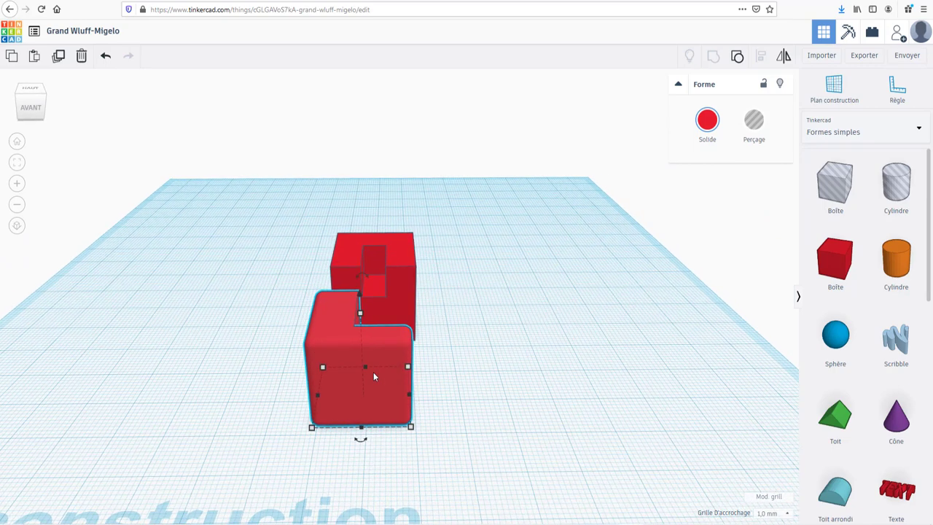
Place a cylinder beside the red blocks and set its bevel to 0.76 with 2 segments
{"action": "right_click_drag", "start_coordinate": [527, 328], "coordinate": [477, 318]}
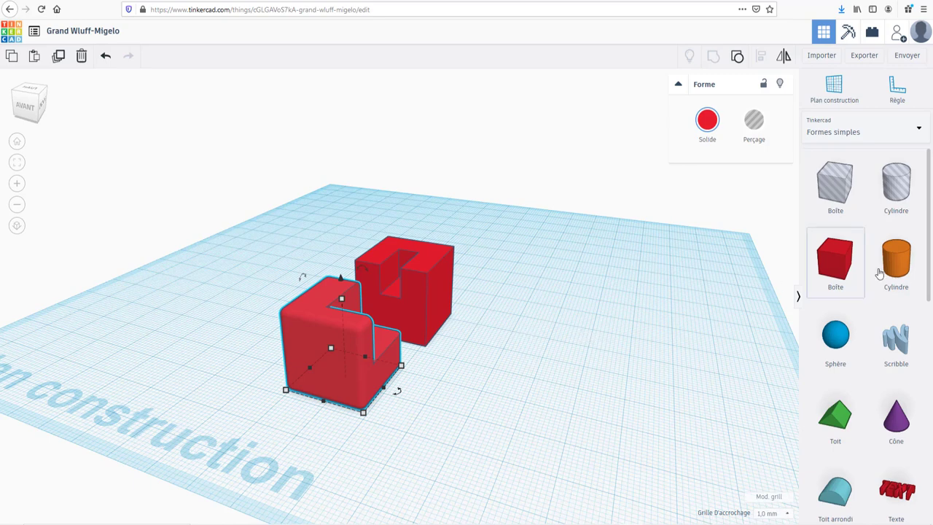
{"action": "left_click_drag", "start_coordinate": [899, 264], "coordinate": [582, 328]}
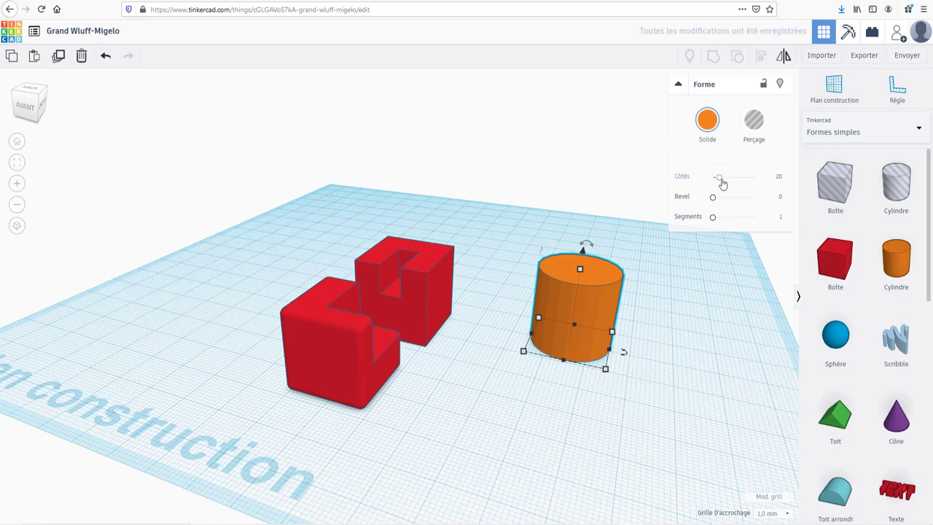
{"action": "left_click_drag", "start_coordinate": [713, 197], "coordinate": [718, 221]}
{"action": "scroll", "coordinate": [648, 298], "scroll_direction": "up", "scroll_amount": 3}
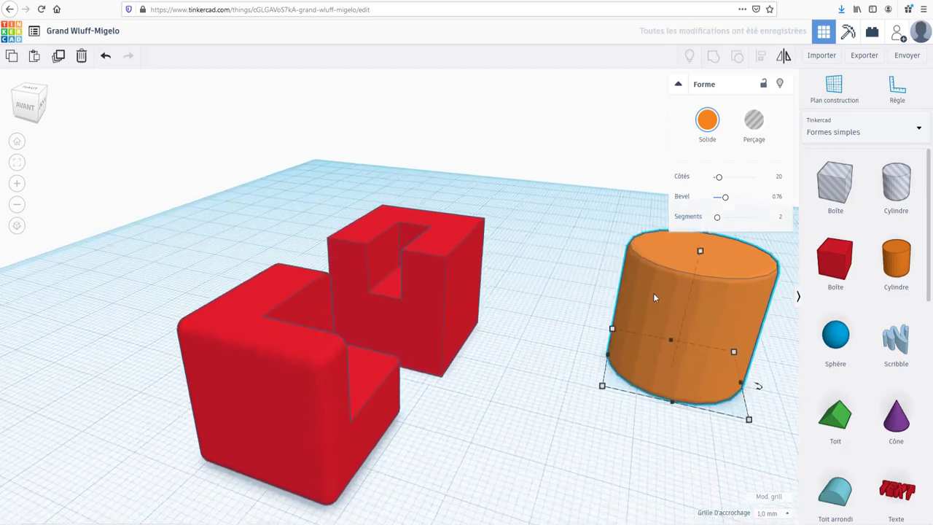
{"action": "scroll", "coordinate": [654, 293], "scroll_direction": "down", "scroll_amount": 3}
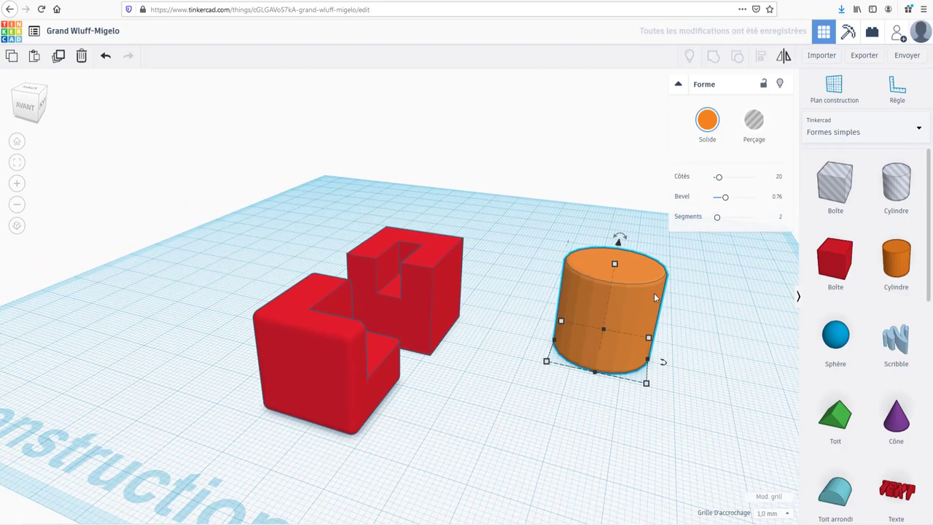
Lock and unlock the cylinder, and hide it and show it again
{"action": "left_click", "coordinate": [763, 86]}
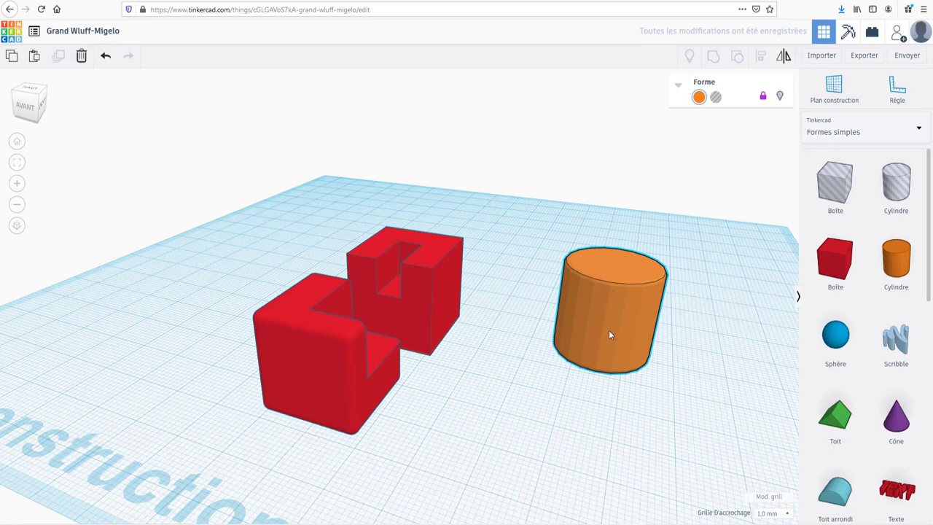
{"action": "left_click", "coordinate": [762, 98]}
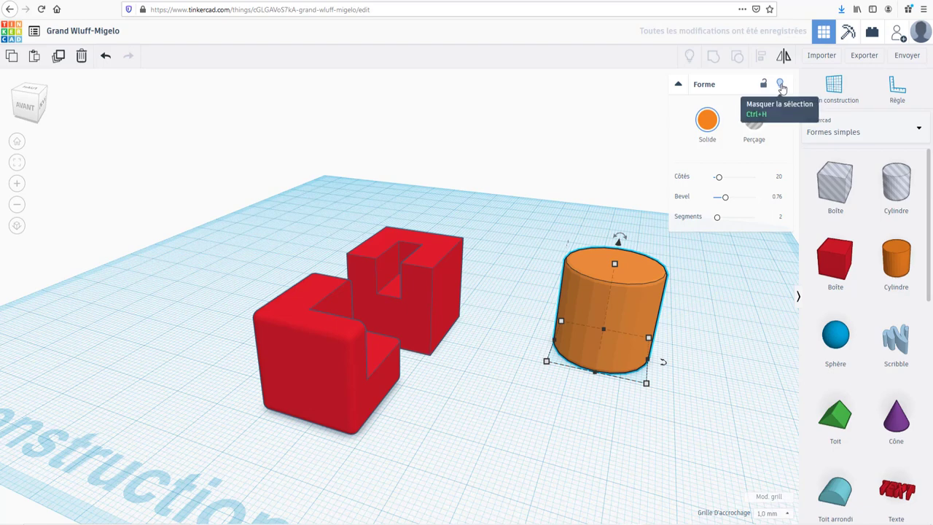
{"action": "left_click", "coordinate": [781, 86]}
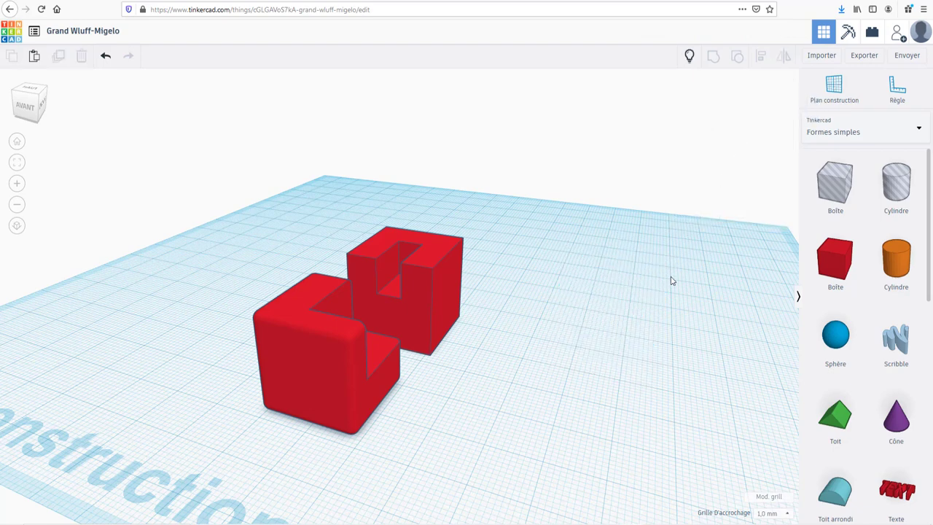
{"action": "left_click", "coordinate": [690, 58]}
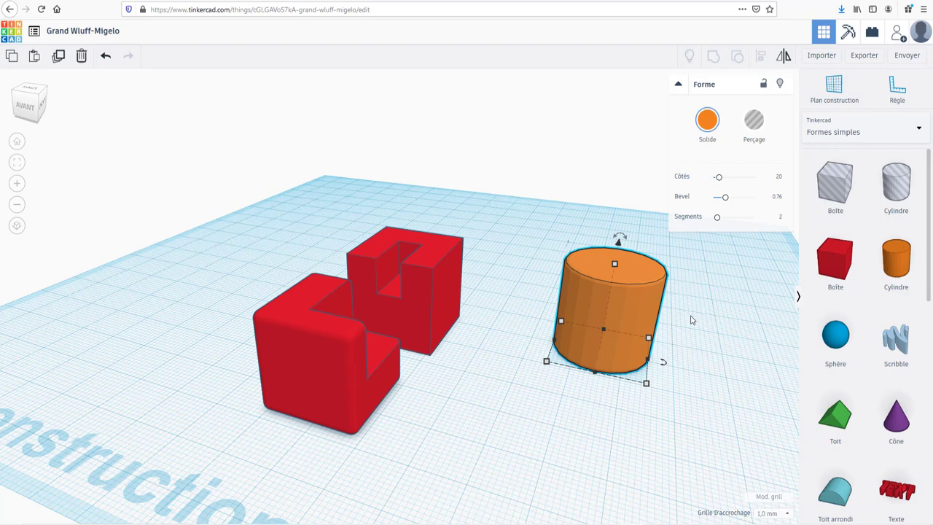
Place a tube in front of the cylinder with wall thickness 3.02, radius 13.31 and bevel 0.66
{"action": "scroll", "coordinate": [841, 281], "scroll_direction": "down", "scroll_amount": 6}
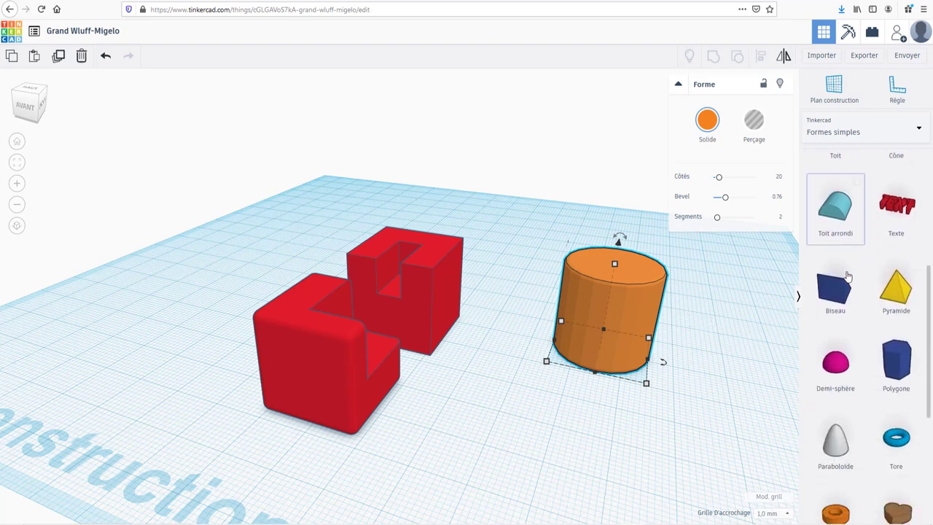
{"action": "scroll", "coordinate": [848, 275], "scroll_direction": "down", "scroll_amount": 2}
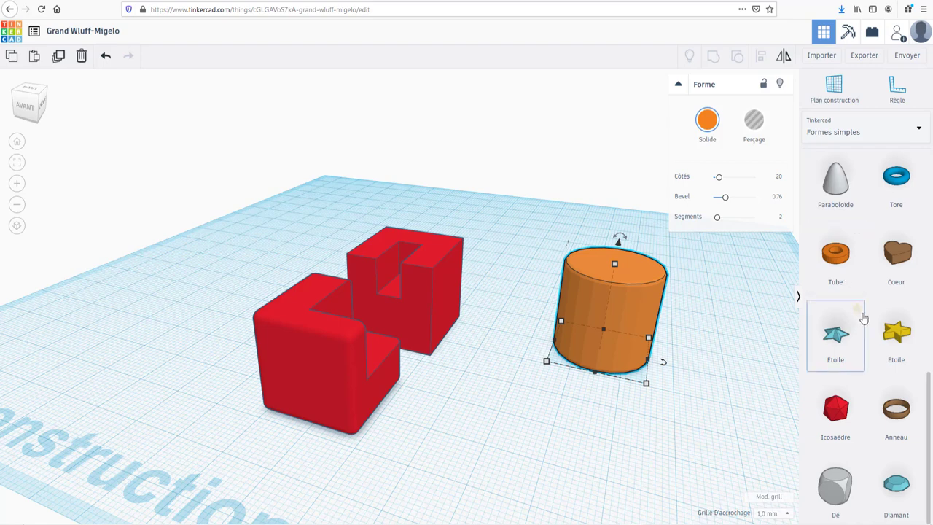
{"action": "left_click_drag", "start_coordinate": [835, 255], "coordinate": [558, 451]}
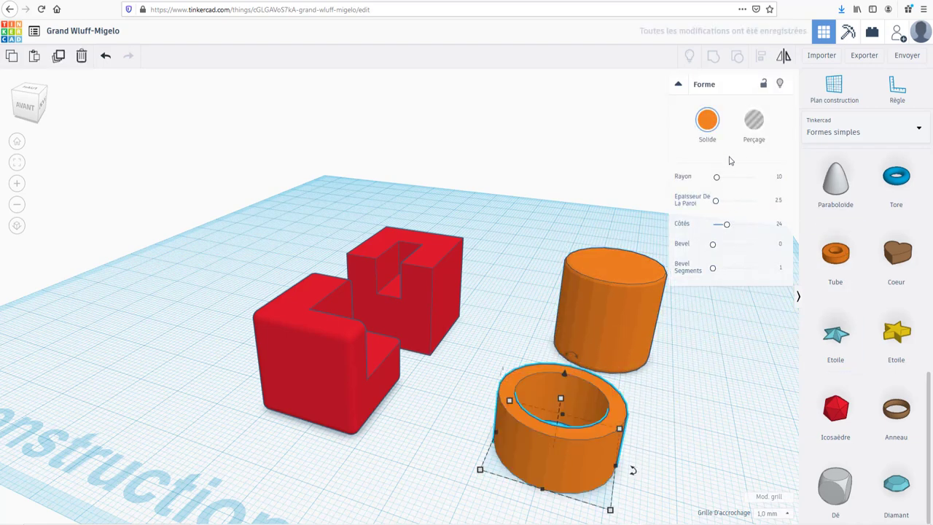
{"action": "left_click_drag", "start_coordinate": [716, 207], "coordinate": [718, 206]}
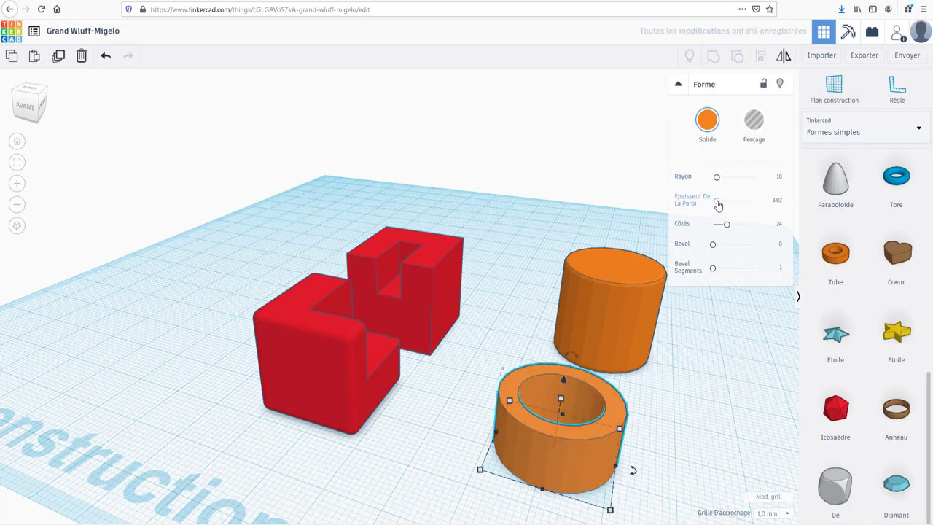
{"action": "left_click_drag", "start_coordinate": [716, 177], "coordinate": [718, 181]}
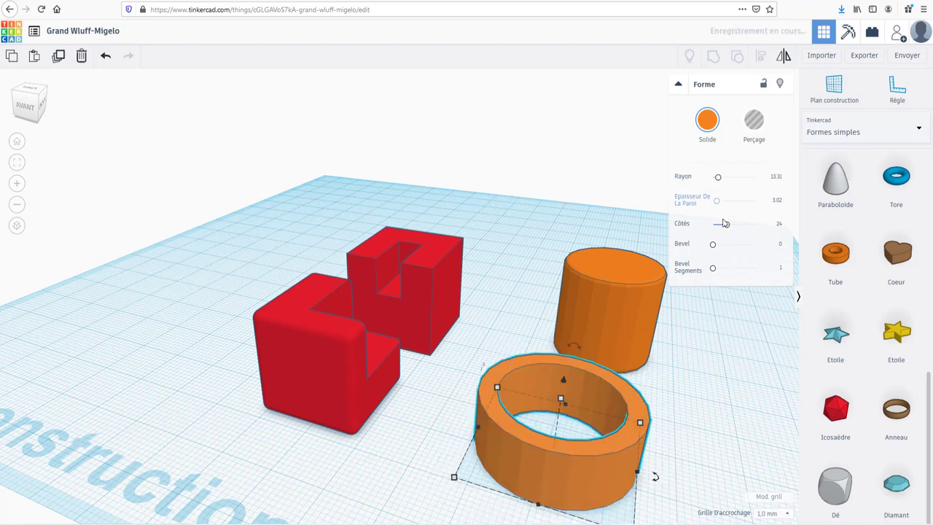
{"action": "left_click_drag", "start_coordinate": [715, 249], "coordinate": [717, 249]}
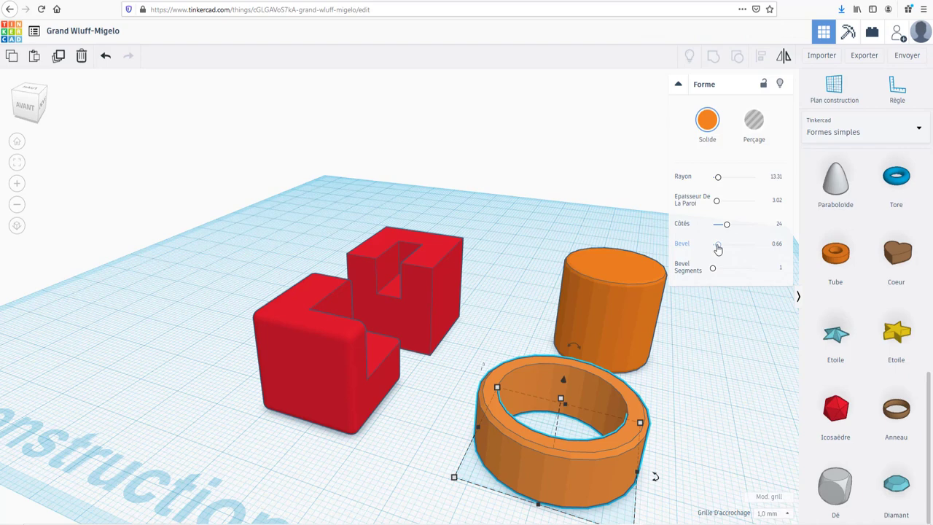
Ungroup the rounded corner-cut block and move its box and hole together 6 mm away from the slotted block
{"action": "scroll", "coordinate": [604, 331], "scroll_direction": "down", "scroll_amount": 3}
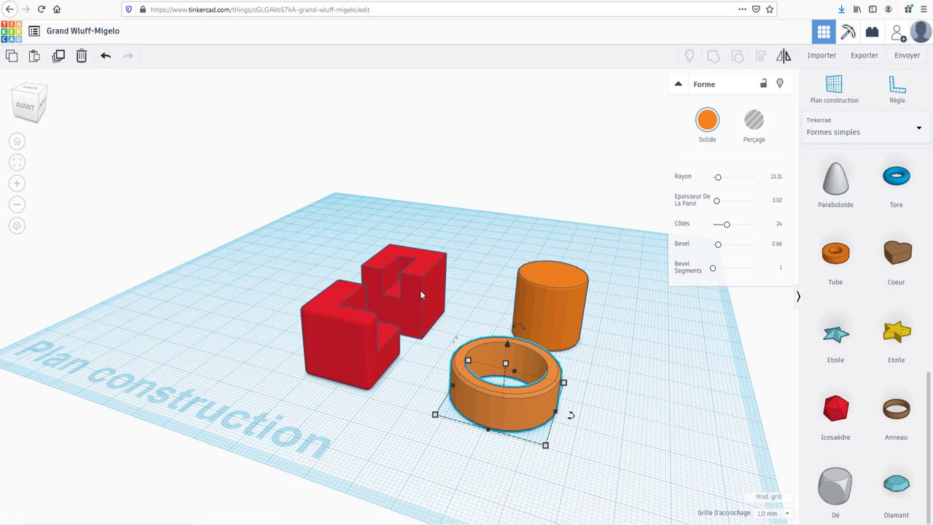
{"action": "left_click", "coordinate": [366, 338]}
{"action": "right_click_drag", "start_coordinate": [510, 235], "coordinate": [370, 242]}
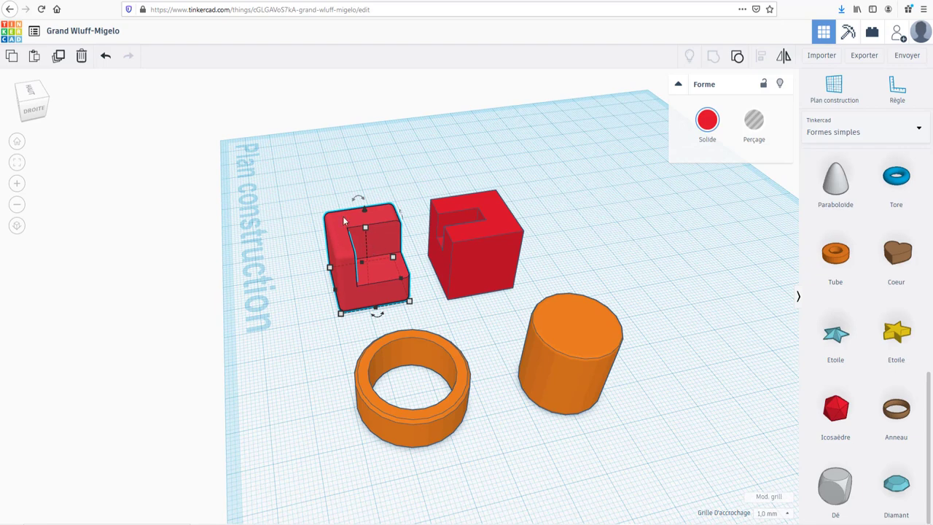
{"action": "scroll", "coordinate": [326, 233], "scroll_direction": "up", "scroll_amount": 5}
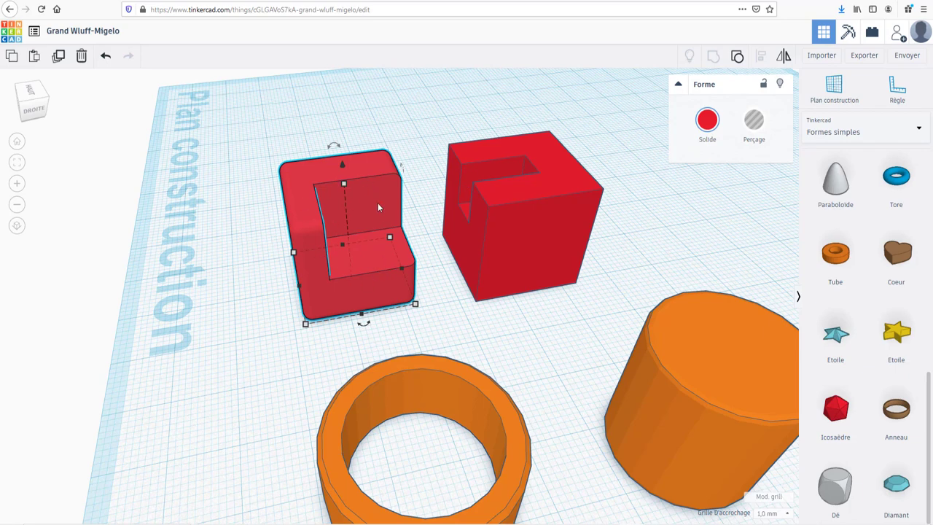
{"action": "left_click", "coordinate": [736, 59]}
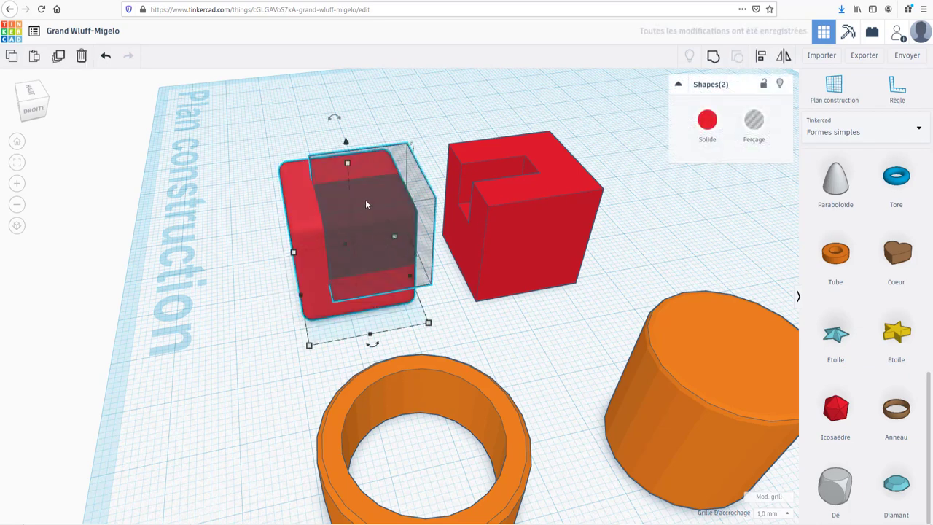
{"action": "left_click_drag", "start_coordinate": [368, 196], "coordinate": [333, 209]}
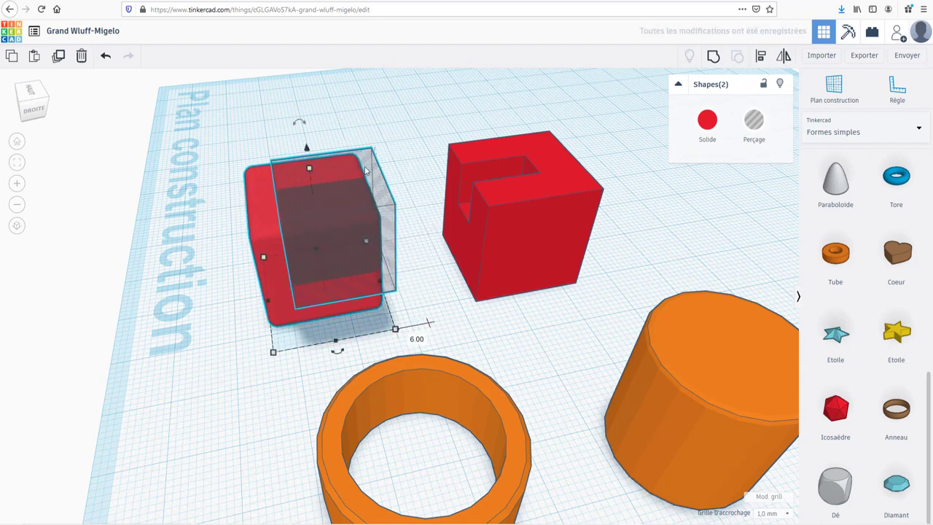
Shift the hole box toward the slotted block and group it with the rounded block to cut a corner notch
{"action": "left_click", "coordinate": [124, 215]}
{"action": "left_click", "coordinate": [335, 213]}
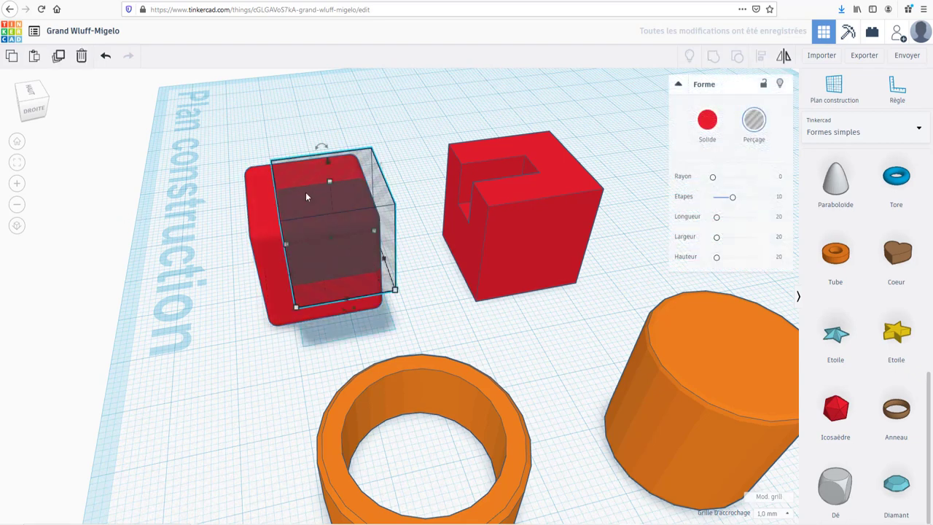
{"action": "left_click_drag", "start_coordinate": [297, 197], "coordinate": [345, 194]}
{"action": "left_click", "coordinate": [283, 253]}
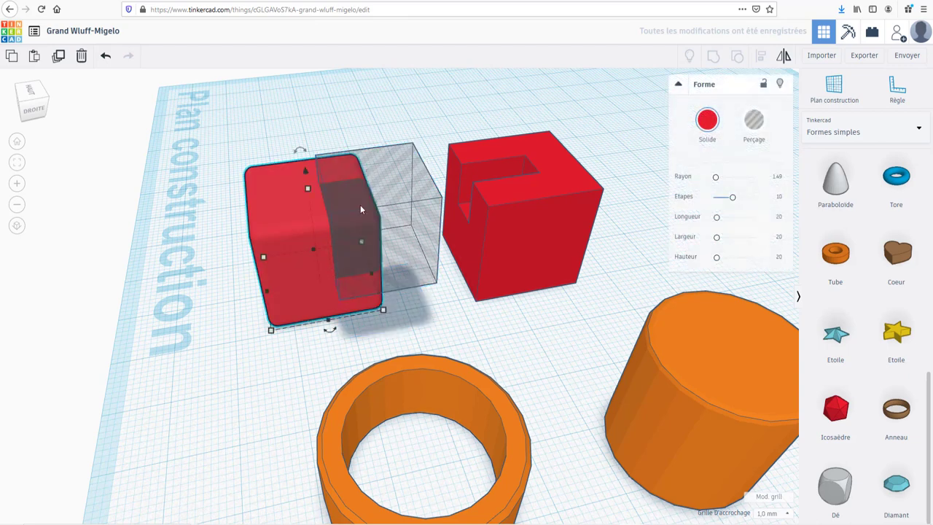
{"action": "left_click", "coordinate": [389, 159], "text": "shift"}
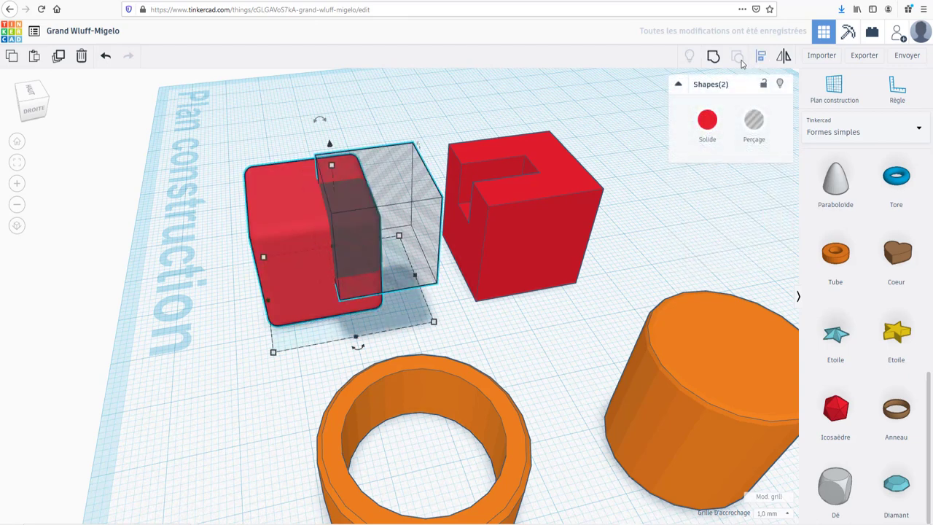
{"action": "left_click", "coordinate": [713, 56]}
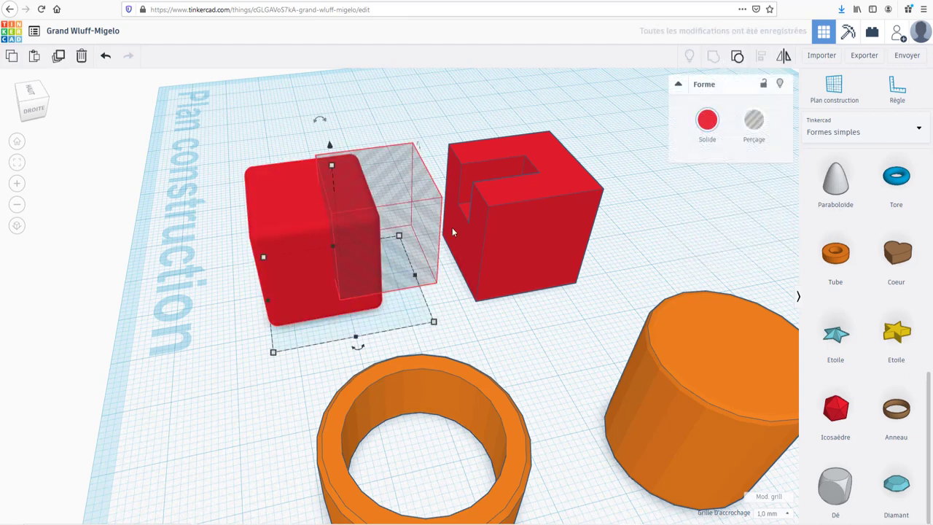
{"action": "left_click", "coordinate": [169, 150]}
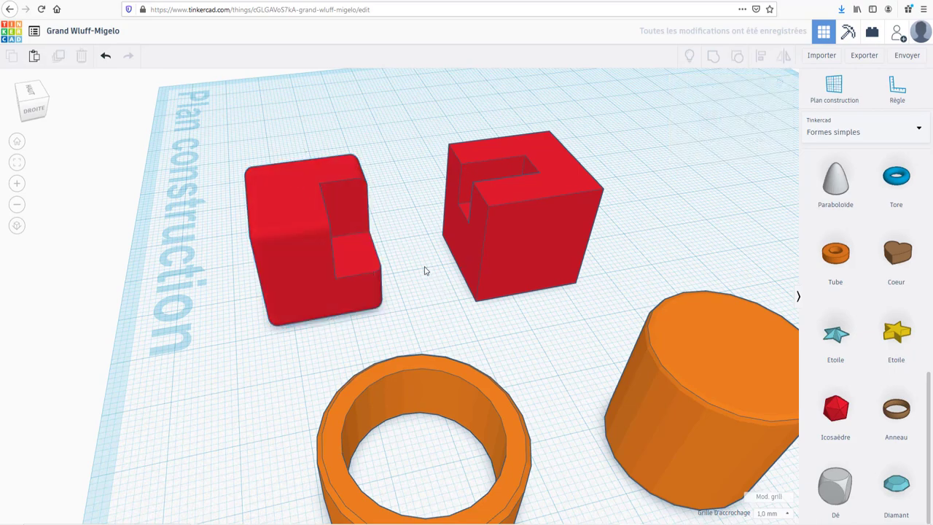
Delete the orange tube and the orange cylinder from the workplane
{"action": "right_click_drag", "start_coordinate": [426, 270], "coordinate": [353, 268]}
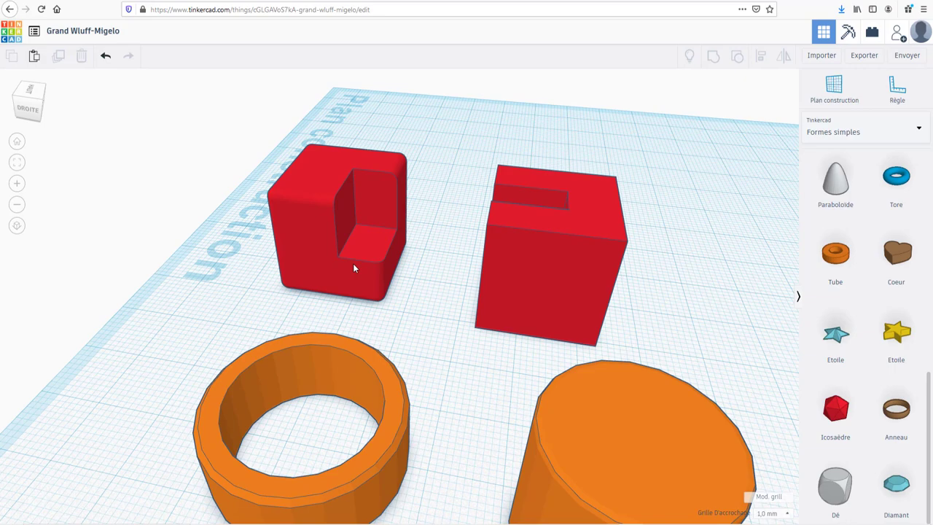
{"action": "right_click_drag", "start_coordinate": [343, 274], "coordinate": [446, 293]}
{"action": "scroll", "coordinate": [422, 290], "scroll_direction": "down", "scroll_amount": 4}
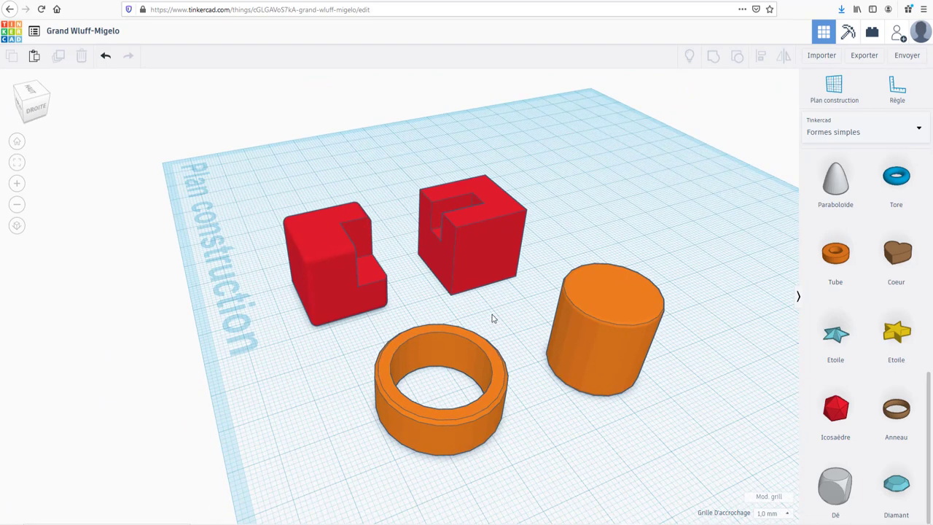
{"action": "left_click", "coordinate": [485, 360]}
{"action": "key", "text": "Delete"}
{"action": "left_click", "coordinate": [609, 328]}
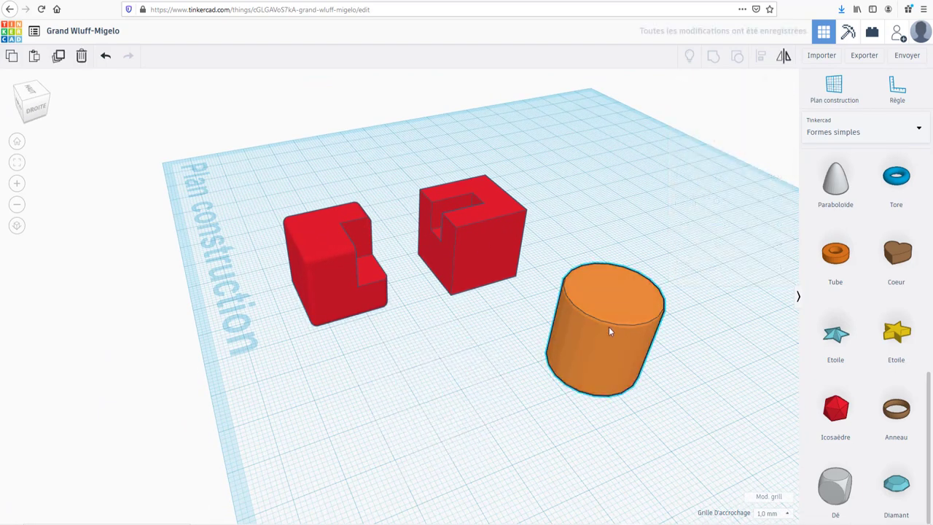
{"action": "key", "text": "Delete"}
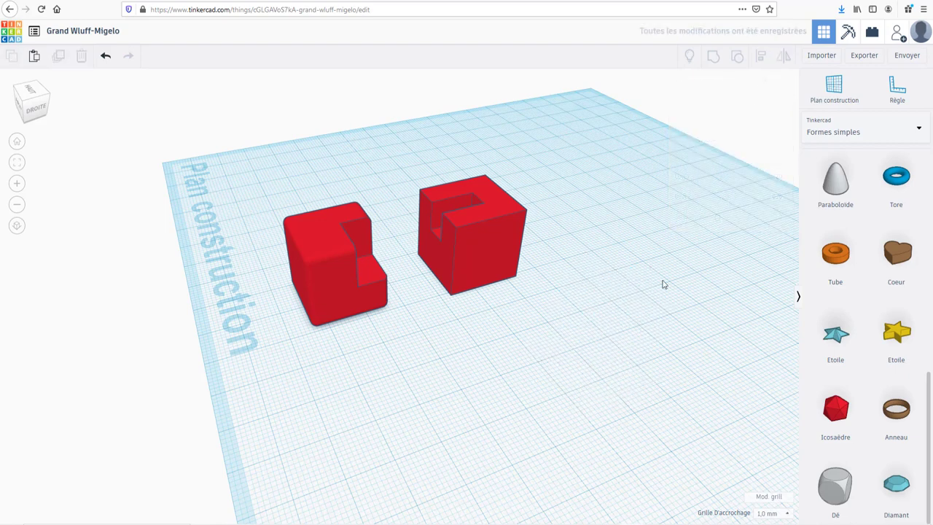
Place a Text shape beside the slotted block and reduce its height to 4 mm
{"action": "scroll", "coordinate": [843, 241], "scroll_direction": "up", "scroll_amount": 8}
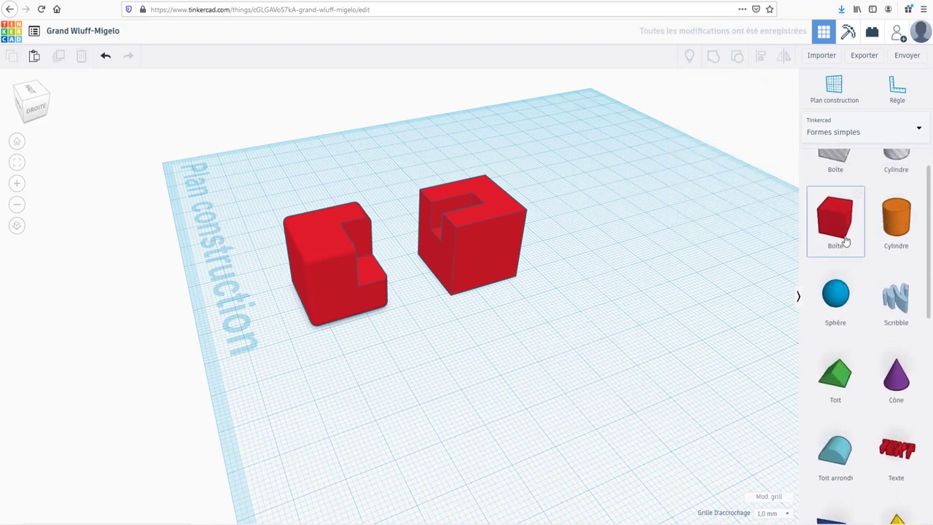
{"action": "scroll", "coordinate": [845, 241], "scroll_direction": "down", "scroll_amount": 2}
{"action": "left_click_drag", "start_coordinate": [896, 366], "coordinate": [625, 368]}
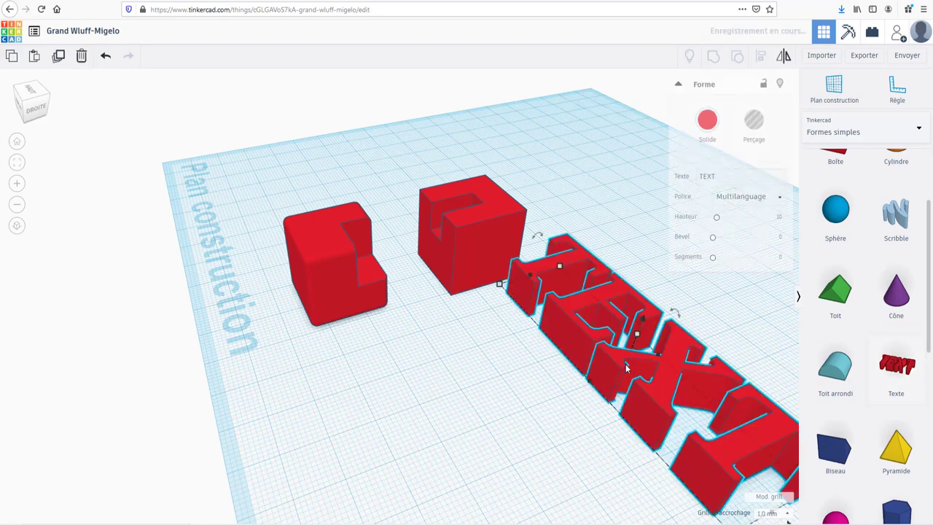
{"action": "scroll", "coordinate": [625, 368], "scroll_direction": "down", "scroll_amount": 3}
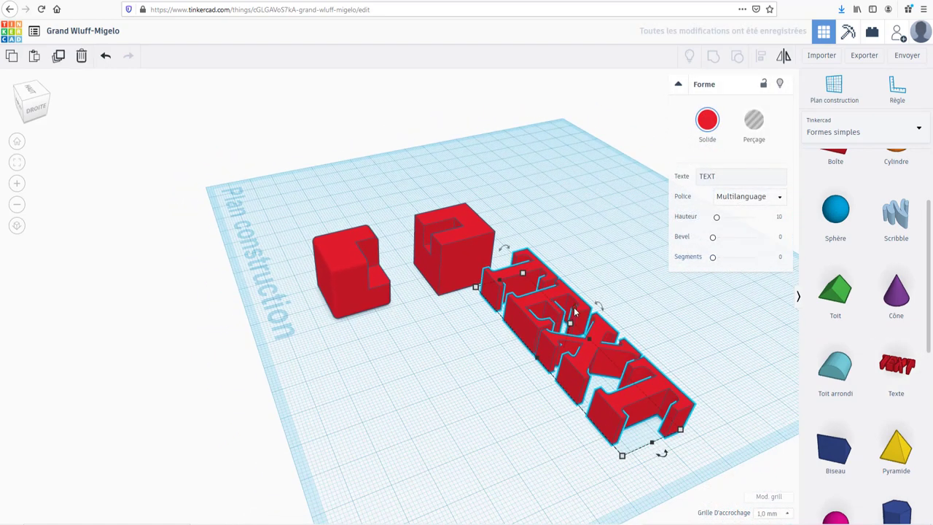
{"action": "left_click_drag", "start_coordinate": [571, 323], "coordinate": [568, 342]}
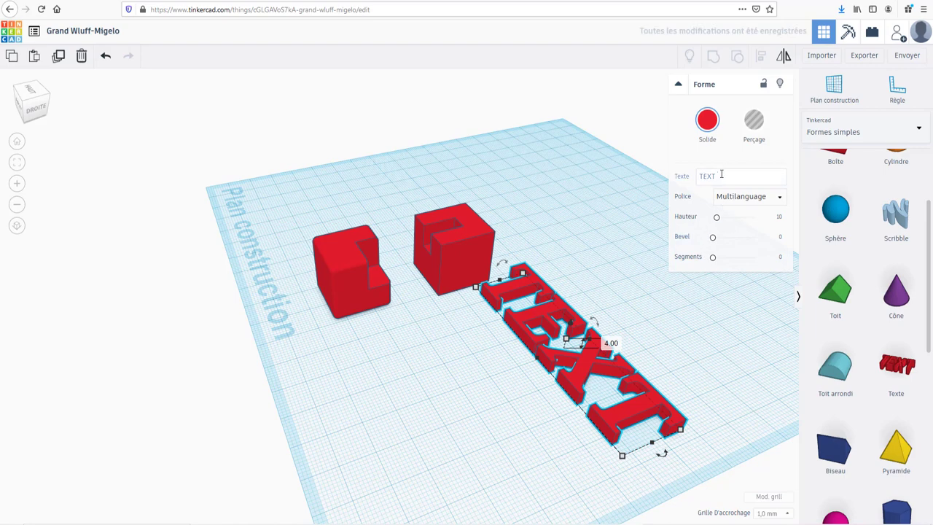
Change the shape's text to "Tinkercad" and look through the available fonts, keeping Multilanguage
{"action": "left_click_drag", "start_coordinate": [720, 176], "coordinate": [664, 176]}
{"action": "type", "text": "Tinkerca"}
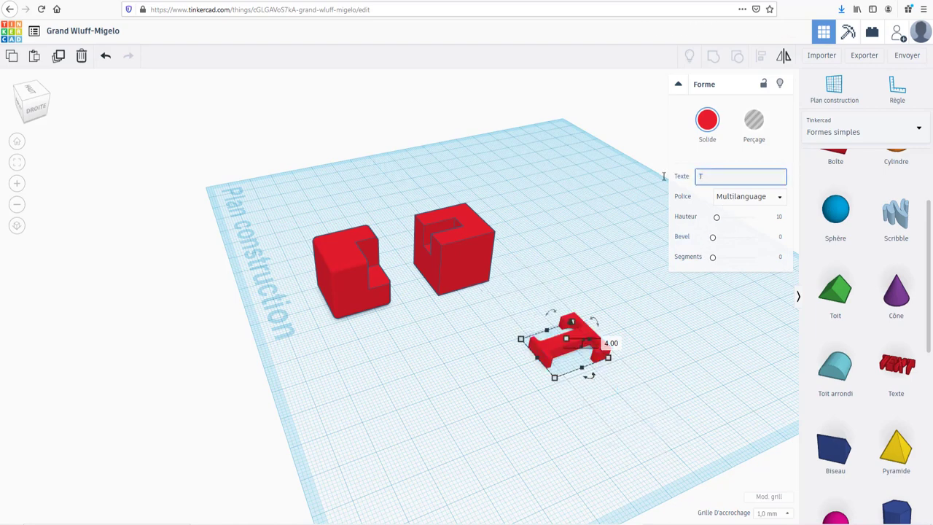
{"action": "type", "text": "d"}
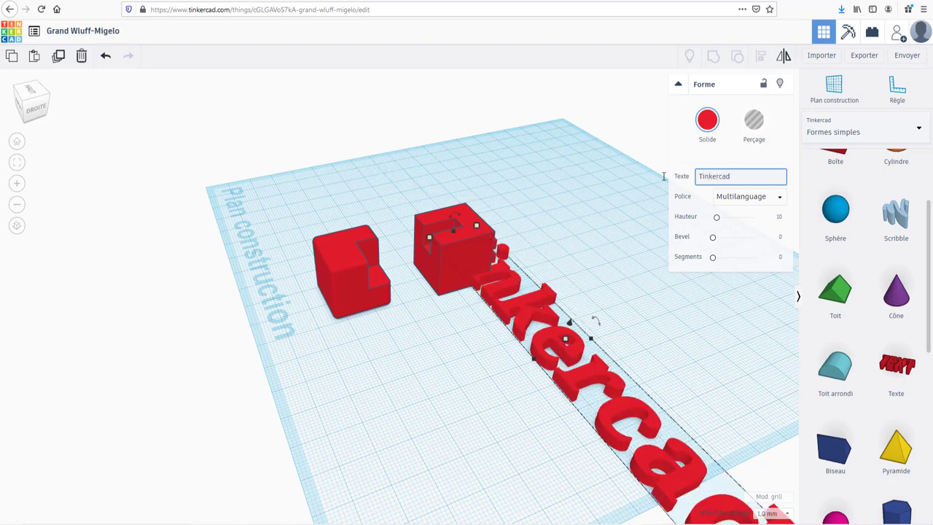
{"action": "left_click", "coordinate": [745, 196]}
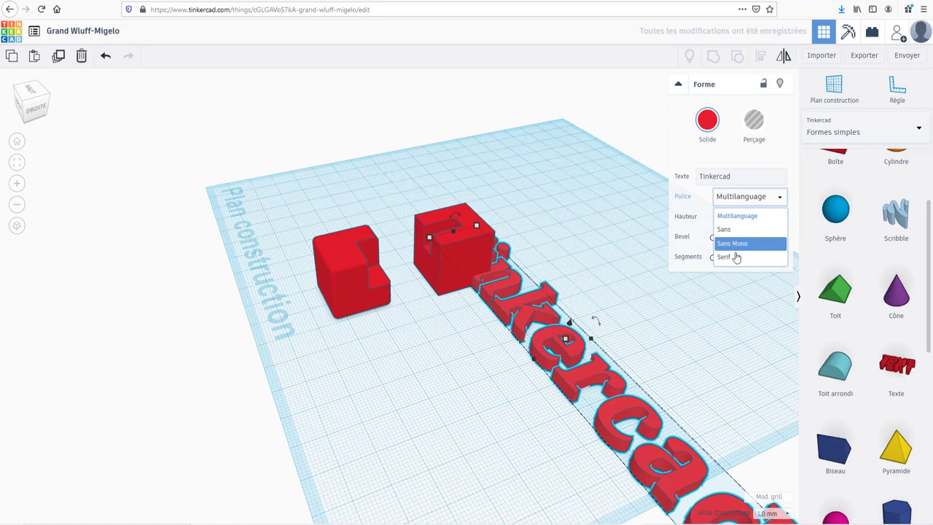
{"action": "left_click", "coordinate": [603, 198]}
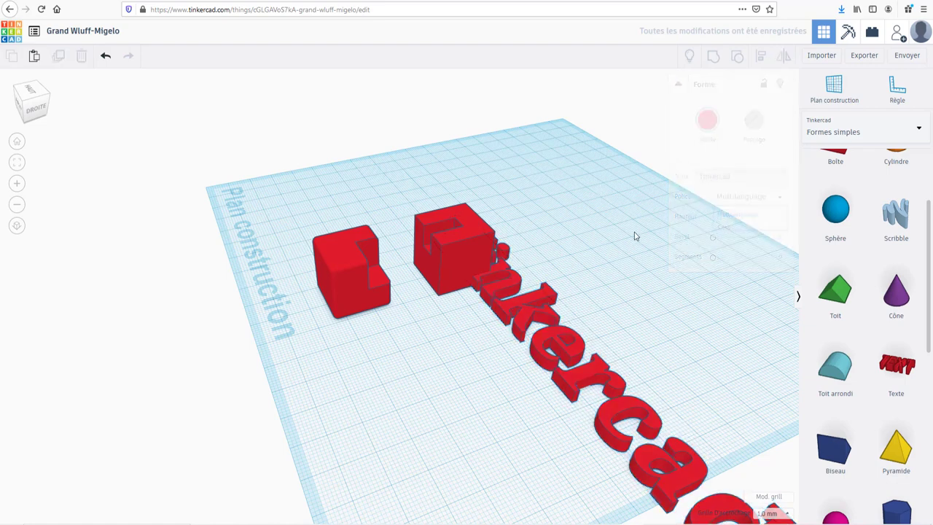
Set the Tinkercad text's bevel to 0.24, and delete the text shape
{"action": "left_click", "coordinate": [540, 301]}
{"action": "left_click", "coordinate": [716, 238]}
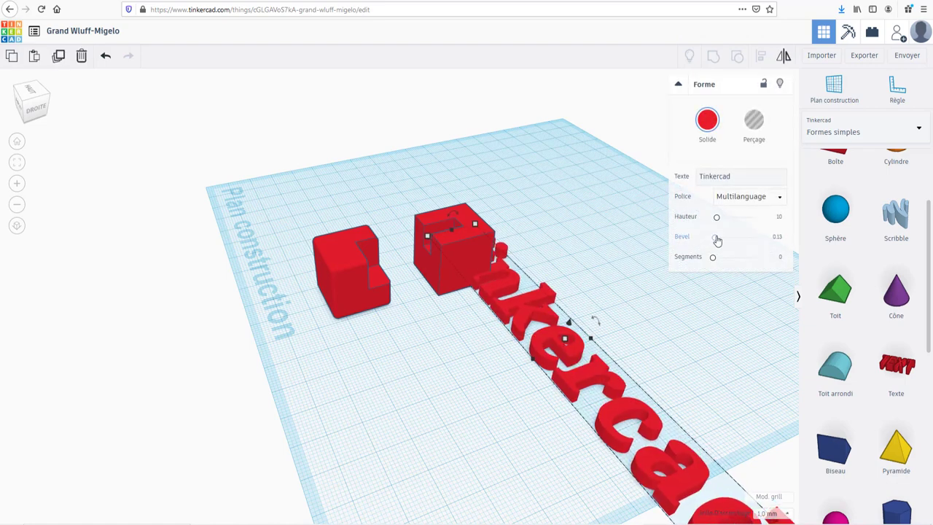
{"action": "left_click_drag", "start_coordinate": [717, 240], "coordinate": [717, 237]}
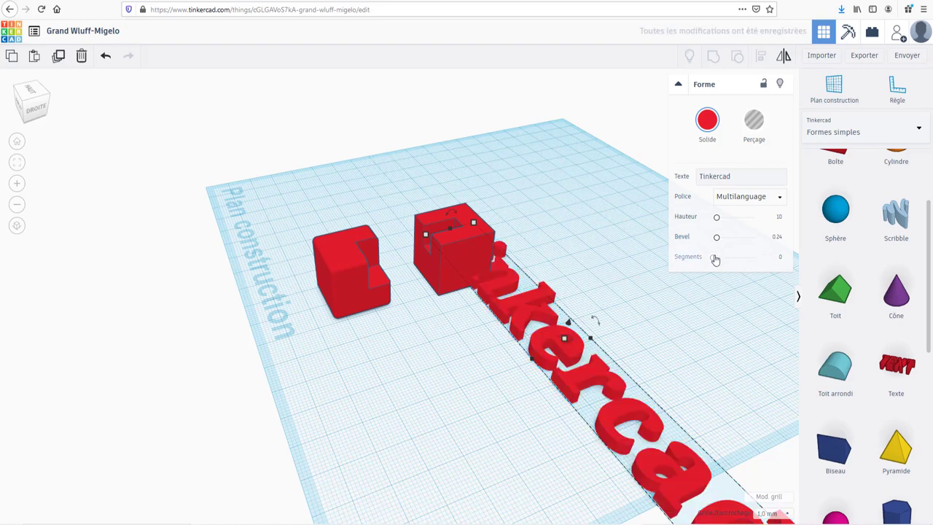
{"action": "left_click", "coordinate": [715, 258]}
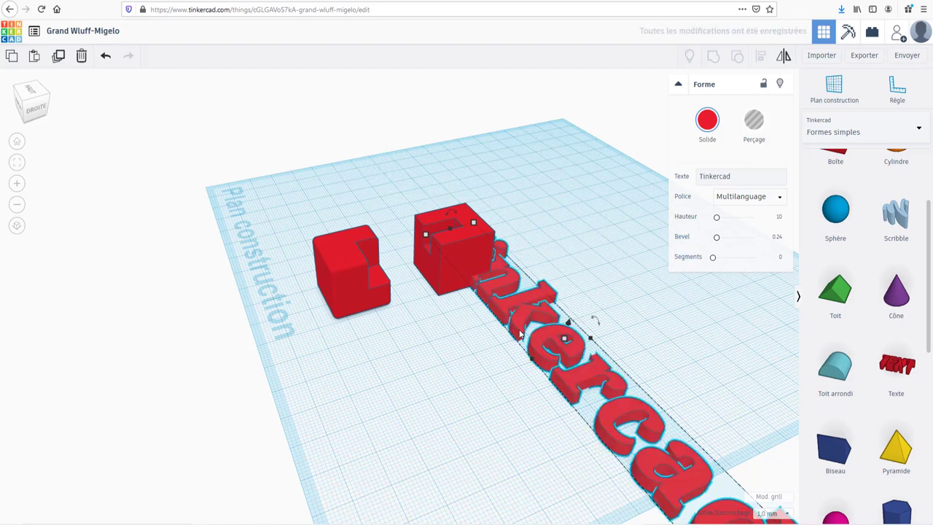
{"action": "key", "text": "Delete"}
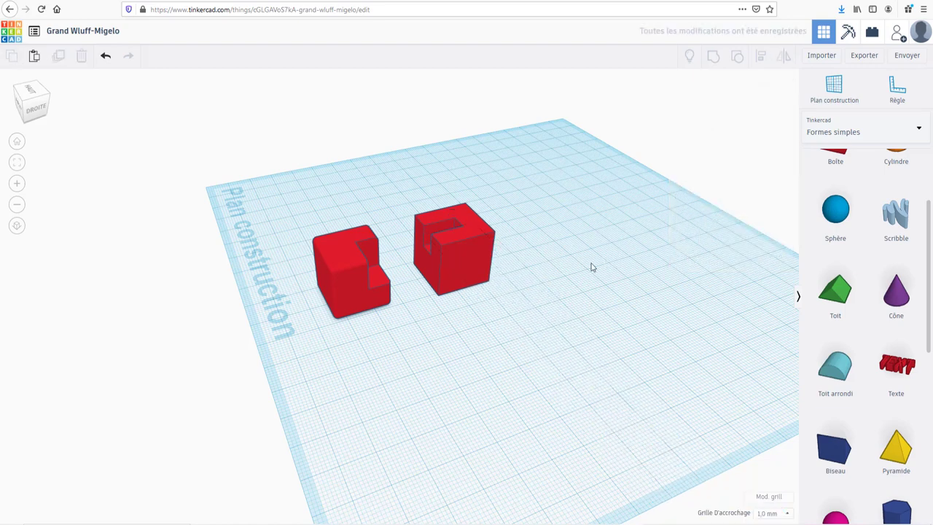
Place a Scribble shape on the workplane beside the slotted block to open its drawing canvas
{"action": "scroll", "coordinate": [830, 321], "scroll_direction": "down", "scroll_amount": 2}
{"action": "scroll", "coordinate": [838, 335], "scroll_direction": "up", "scroll_amount": 2}
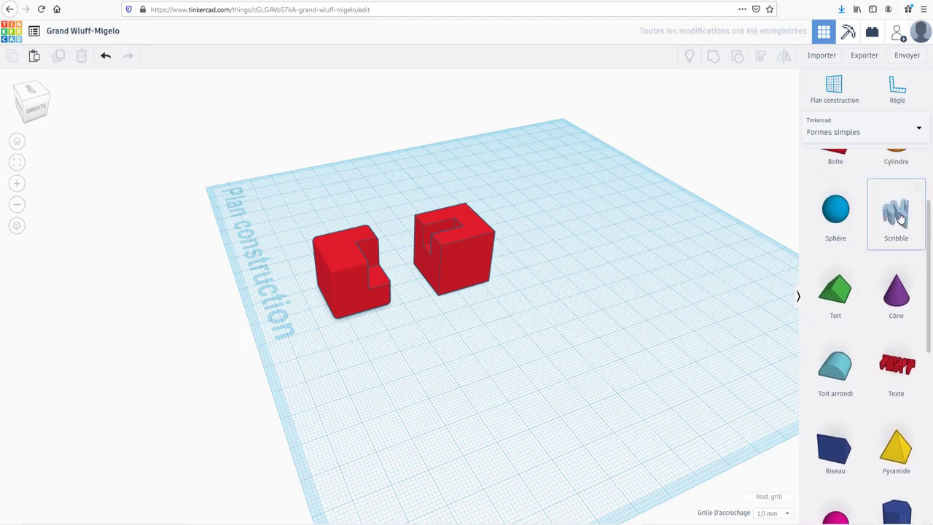
{"action": "left_click_drag", "start_coordinate": [897, 211], "coordinate": [547, 345]}
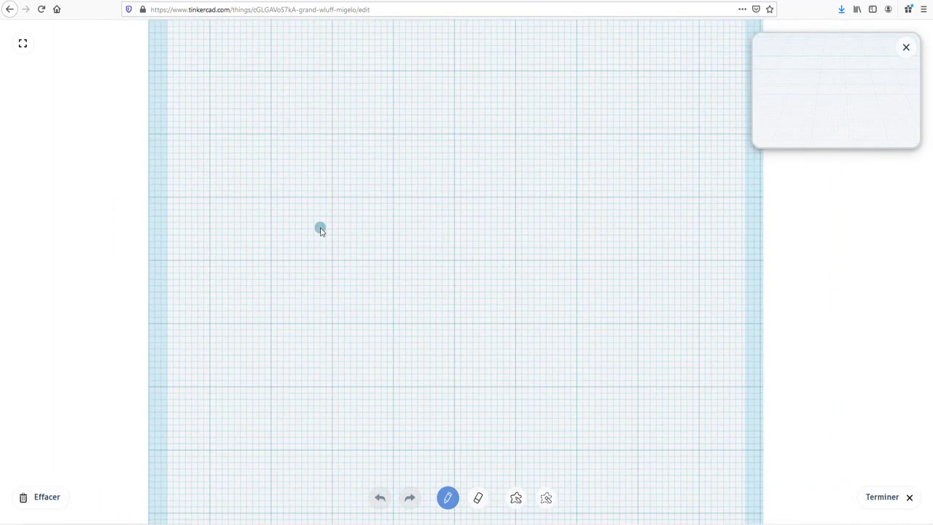
Draw a stick-like figure with a cross, two slanted legs and two short separate strokes above its arms
{"action": "left_click_drag", "start_coordinate": [351, 196], "coordinate": [541, 191]}
{"action": "mouse_move", "coordinate": [429, 121]}
{"action": "left_mouse_down"}
{"action": "mouse_move", "coordinate": [444, 205]}
{"action": "mouse_move", "coordinate": [438, 360]}
{"action": "left_mouse_up"}
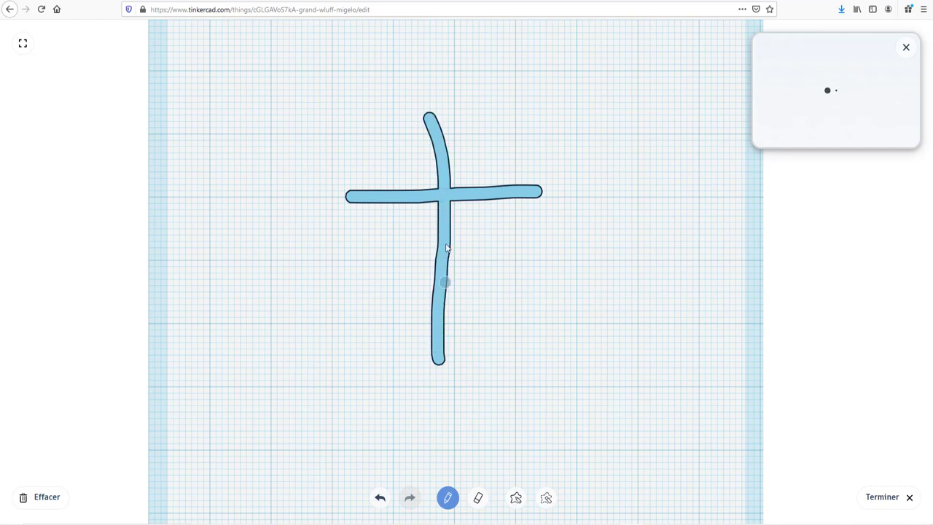
{"action": "mouse_move", "coordinate": [441, 201]}
{"action": "left_mouse_down"}
{"action": "mouse_move", "coordinate": [437, 224]}
{"action": "mouse_move", "coordinate": [357, 315]}
{"action": "mouse_move", "coordinate": [373, 306]}
{"action": "mouse_move", "coordinate": [530, 305]}
{"action": "mouse_move", "coordinate": [570, 334]}
{"action": "left_mouse_up"}
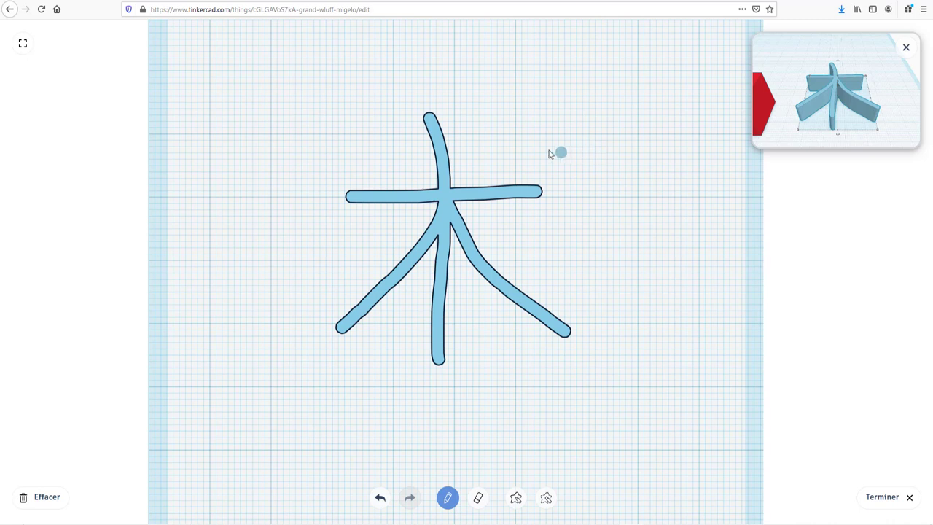
{"action": "left_click_drag", "start_coordinate": [289, 148], "coordinate": [354, 134]}
{"action": "left_click_drag", "start_coordinate": [539, 129], "coordinate": [617, 159]}
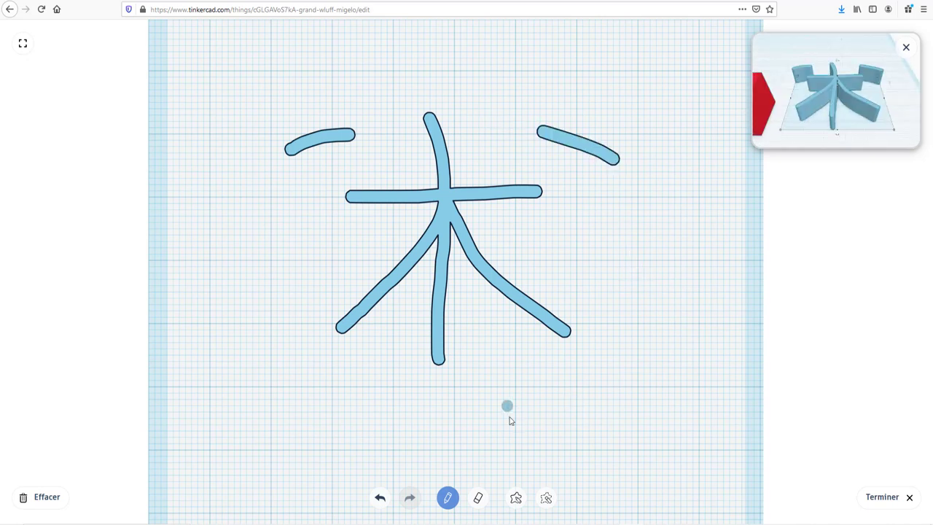
Add a filled freeform shape over the figure's right leg, and erase the whole drawing with the shape eraser
{"action": "left_click", "coordinate": [478, 497]}
{"action": "mouse_move", "coordinate": [515, 383]}
{"action": "left_mouse_down"}
{"action": "mouse_move", "coordinate": [583, 291]}
{"action": "mouse_move", "coordinate": [593, 307]}
{"action": "mouse_move", "coordinate": [562, 341]}
{"action": "mouse_move", "coordinate": [520, 346]}
{"action": "mouse_move", "coordinate": [506, 295]}
{"action": "mouse_move", "coordinate": [540, 271]}
{"action": "mouse_move", "coordinate": [586, 299]}
{"action": "mouse_move", "coordinate": [602, 330]}
{"action": "mouse_move", "coordinate": [638, 350]}
{"action": "mouse_move", "coordinate": [678, 356]}
{"action": "mouse_move", "coordinate": [658, 476]}
{"action": "mouse_move", "coordinate": [575, 470]}
{"action": "mouse_move", "coordinate": [513, 450]}
{"action": "mouse_move", "coordinate": [461, 408]}
{"action": "mouse_move", "coordinate": [532, 364]}
{"action": "left_mouse_up"}
{"action": "left_click", "coordinate": [516, 499]}
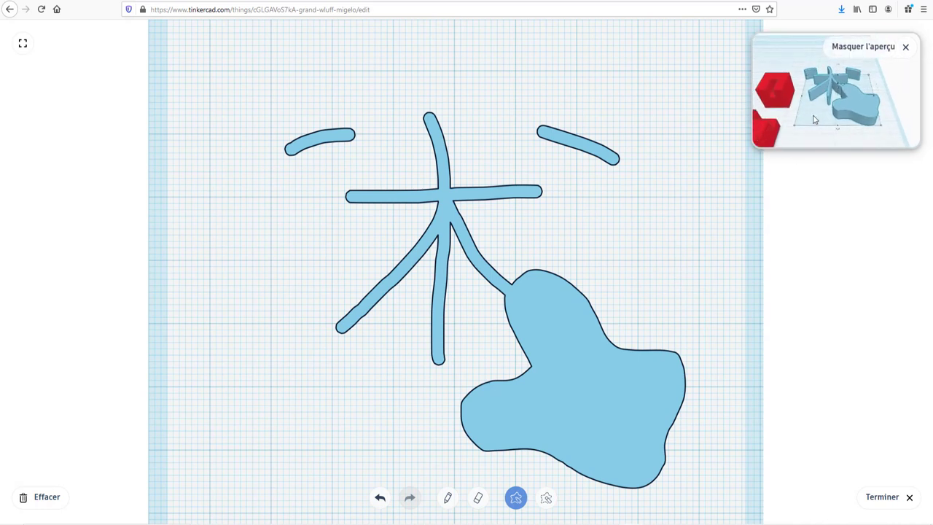
{"action": "left_click", "coordinate": [546, 499]}
{"action": "mouse_move", "coordinate": [621, 508]}
{"action": "left_mouse_down"}
{"action": "mouse_move", "coordinate": [570, 485]}
{"action": "mouse_move", "coordinate": [339, 436]}
{"action": "mouse_move", "coordinate": [225, 320]}
{"action": "mouse_move", "coordinate": [309, 86]}
{"action": "mouse_move", "coordinate": [612, 82]}
{"action": "mouse_move", "coordinate": [704, 268]}
{"action": "mouse_move", "coordinate": [693, 493]}
{"action": "left_mouse_up"}
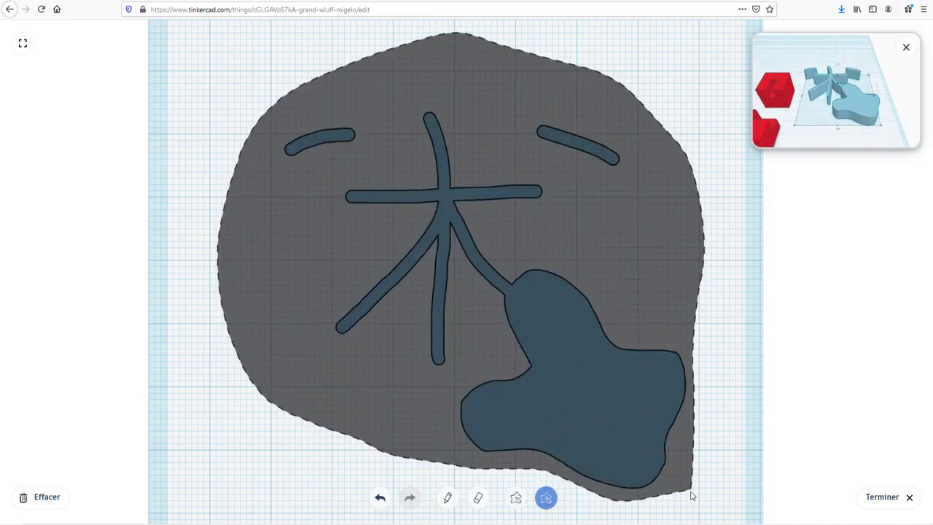
Draw a cross with two curved legs and a short bar across the lower stem, and finish the scribble
{"action": "left_click", "coordinate": [448, 497]}
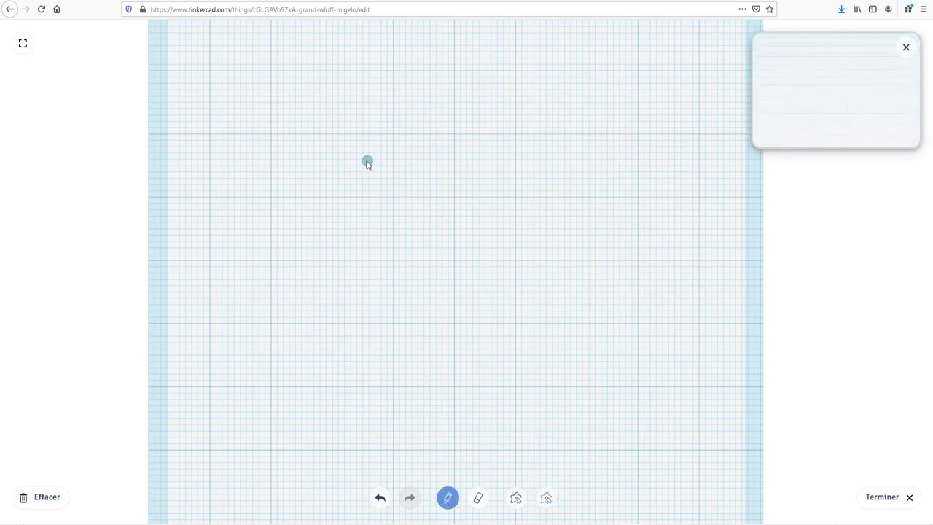
{"action": "left_click_drag", "start_coordinate": [364, 161], "coordinate": [565, 163]}
{"action": "left_click_drag", "start_coordinate": [439, 93], "coordinate": [455, 400]}
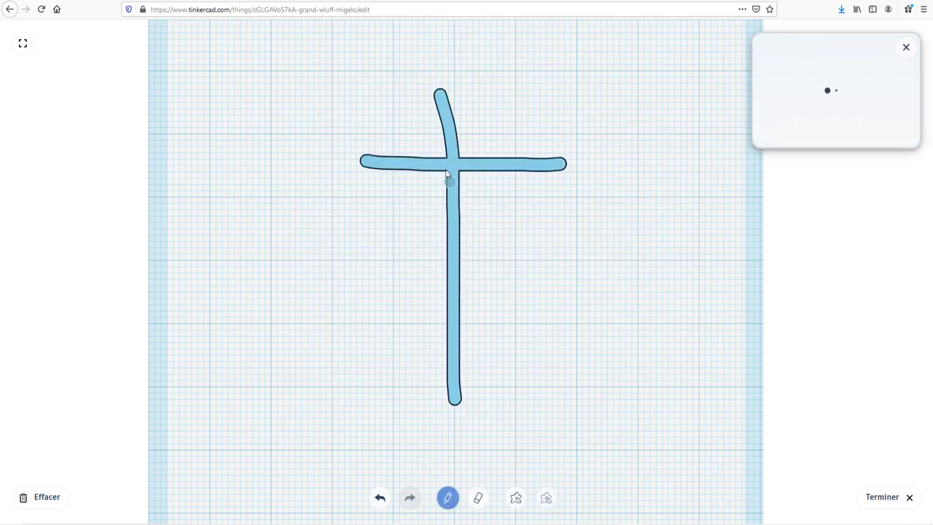
{"action": "mouse_move", "coordinate": [446, 175]}
{"action": "left_mouse_down"}
{"action": "mouse_move", "coordinate": [377, 265]}
{"action": "mouse_move", "coordinate": [309, 313]}
{"action": "left_mouse_up"}
{"action": "left_click_drag", "start_coordinate": [453, 175], "coordinate": [596, 321]}
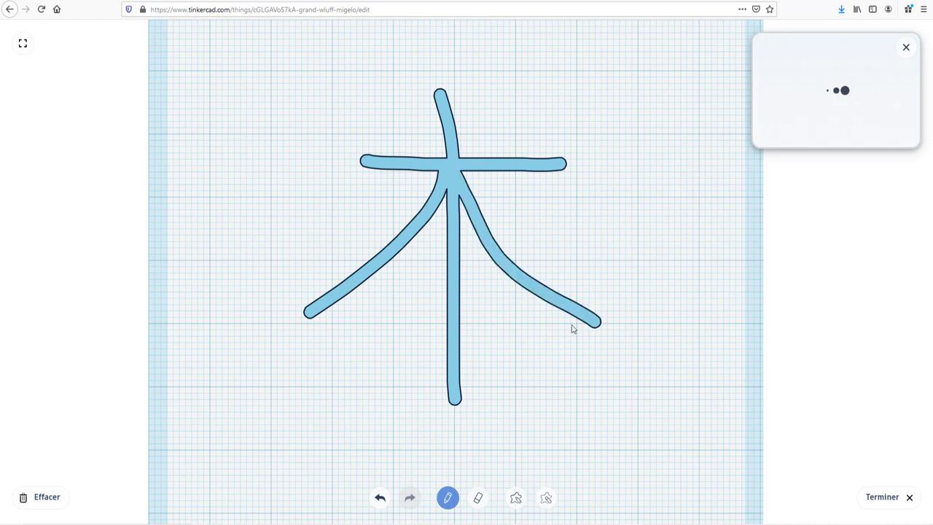
{"action": "left_click_drag", "start_coordinate": [427, 312], "coordinate": [484, 315]}
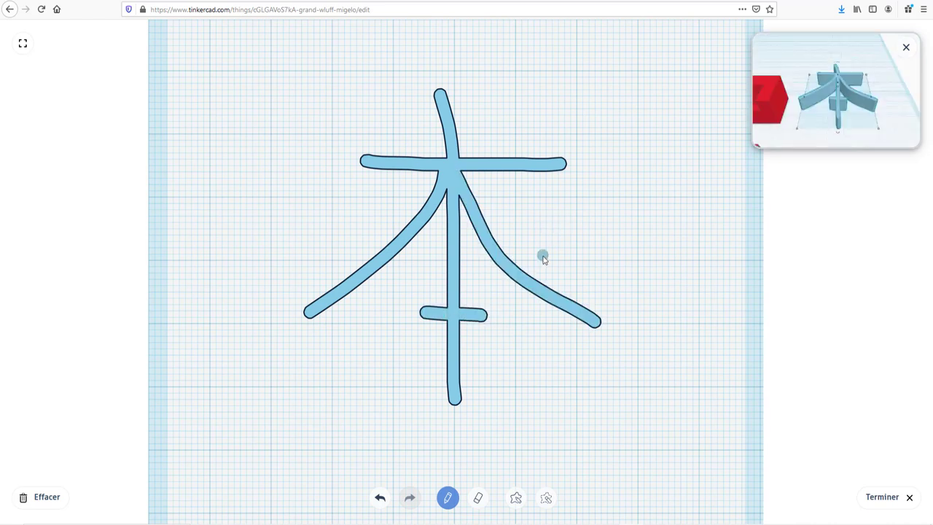
{"action": "left_click", "coordinate": [880, 497]}
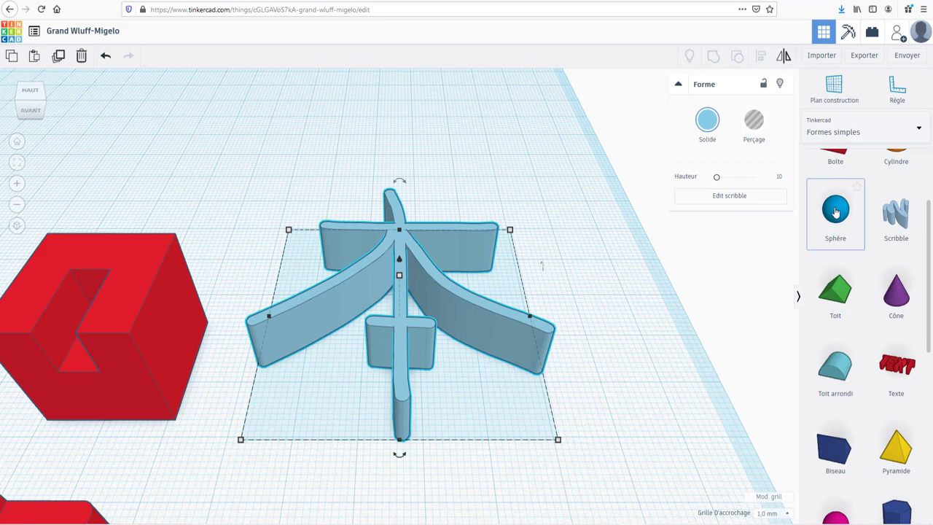
Place a sphere over the scribble's right leg and turn it into a hole
{"action": "left_click_drag", "start_coordinate": [805, 237], "coordinate": [513, 340]}
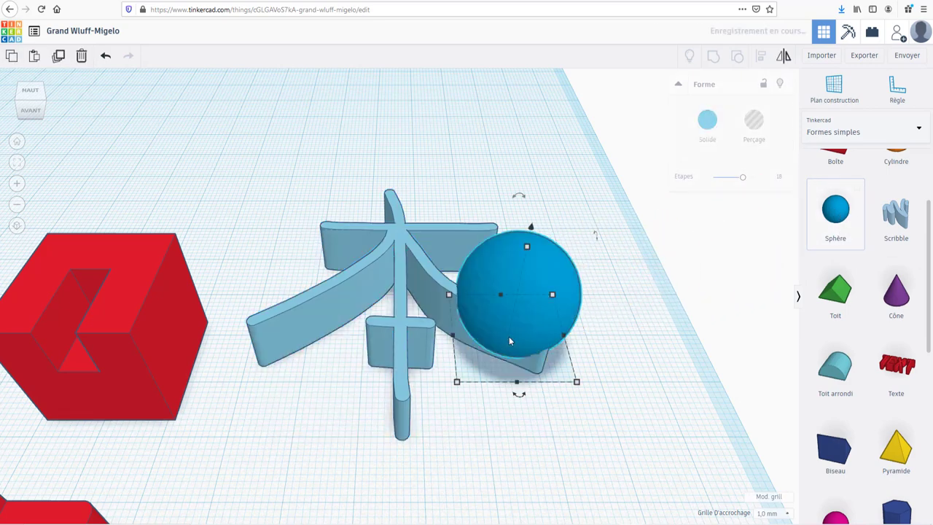
{"action": "left_click", "coordinate": [753, 122]}
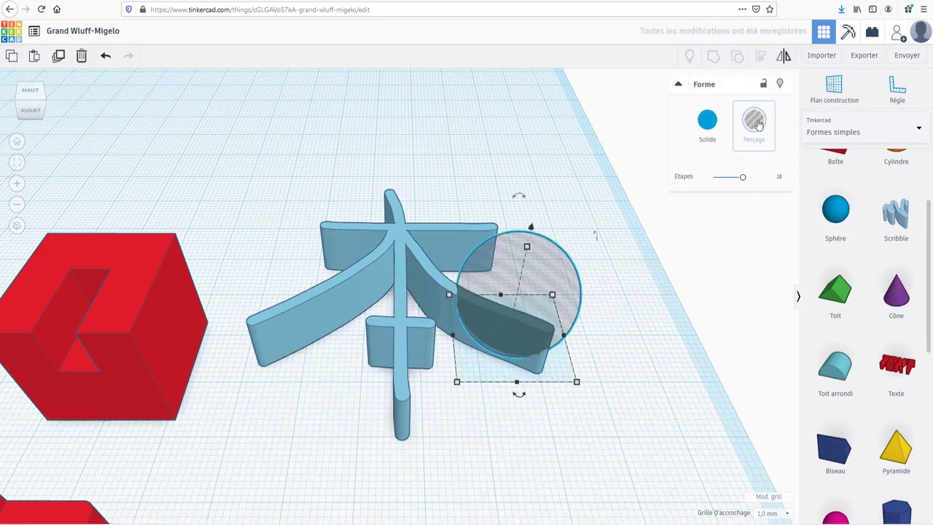
Group the scribble with the sphere hole to cut away part of its right leg, and view the cut
{"action": "left_click", "coordinate": [413, 248]}
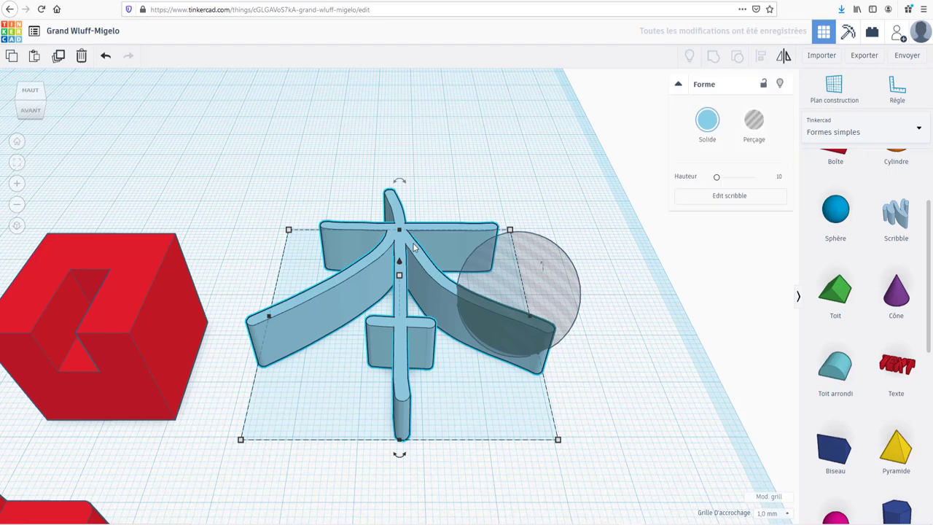
{"action": "left_click", "coordinate": [544, 257], "text": "shift"}
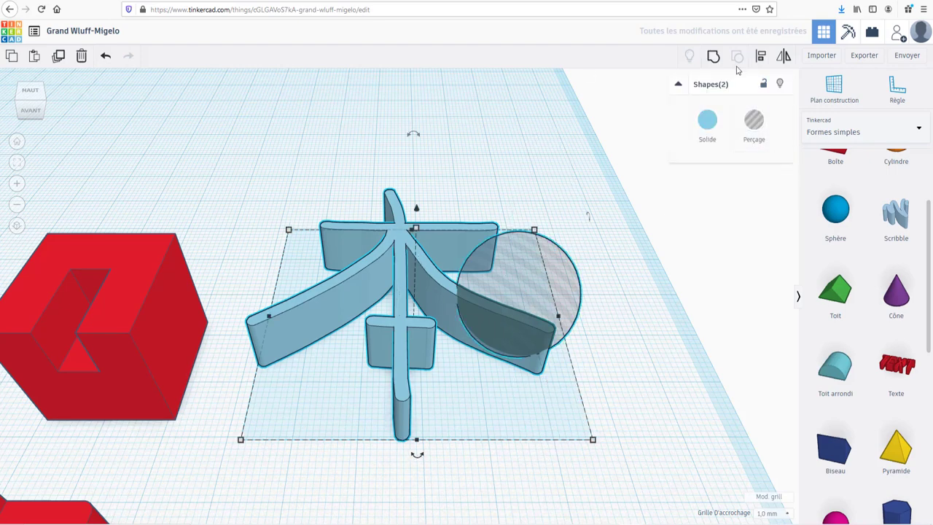
{"action": "left_click", "coordinate": [713, 58]}
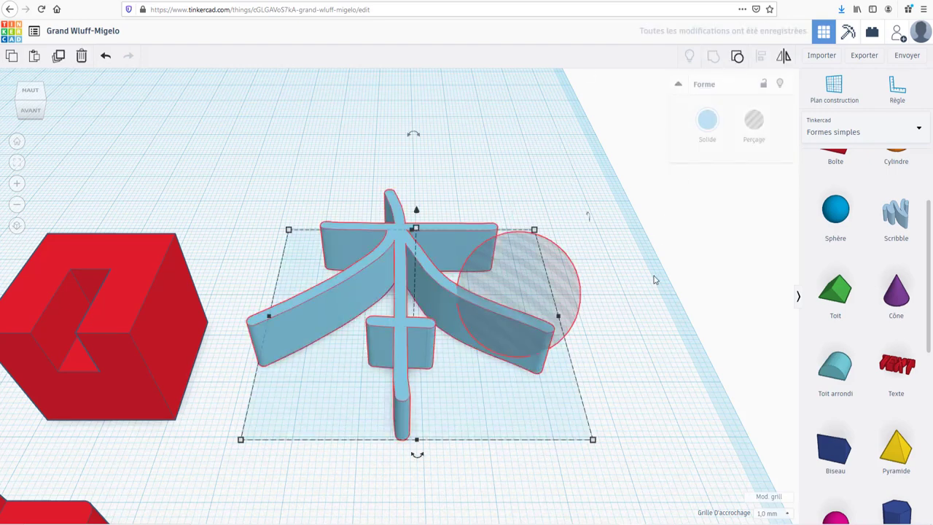
{"action": "left_click", "coordinate": [439, 352]}
{"action": "right_click_drag", "start_coordinate": [439, 352], "coordinate": [551, 328]}
{"action": "right_click_drag", "start_coordinate": [593, 371], "coordinate": [516, 341]}
{"action": "scroll", "coordinate": [516, 340], "scroll_direction": "down", "scroll_amount": 5}
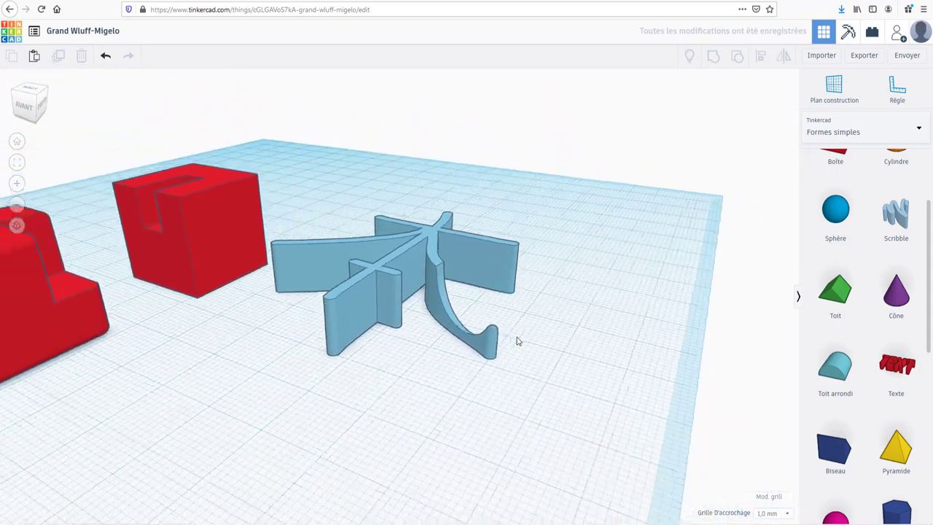
{"action": "right_click_drag", "start_coordinate": [357, 416], "coordinate": [428, 384]}
{"action": "left_click", "coordinate": [389, 328]}
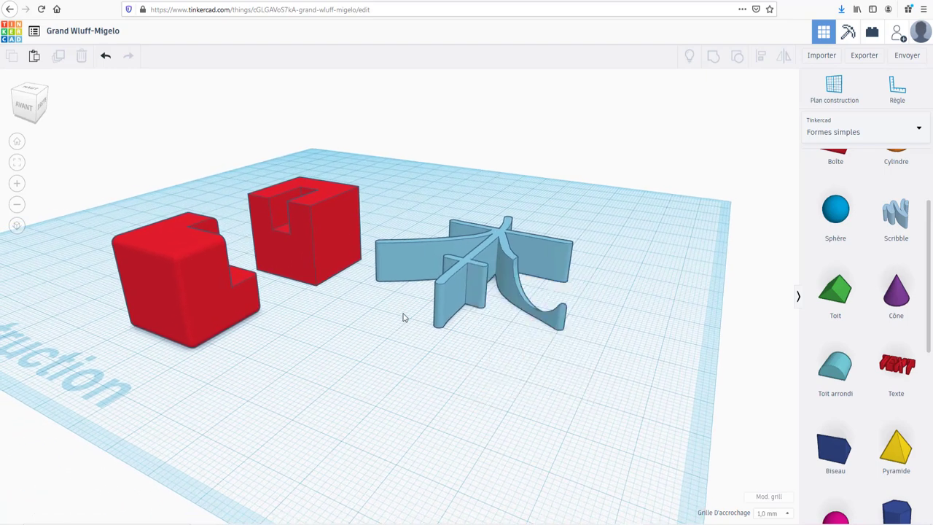
{"action": "right_click_drag", "start_coordinate": [403, 318], "coordinate": [458, 294]}
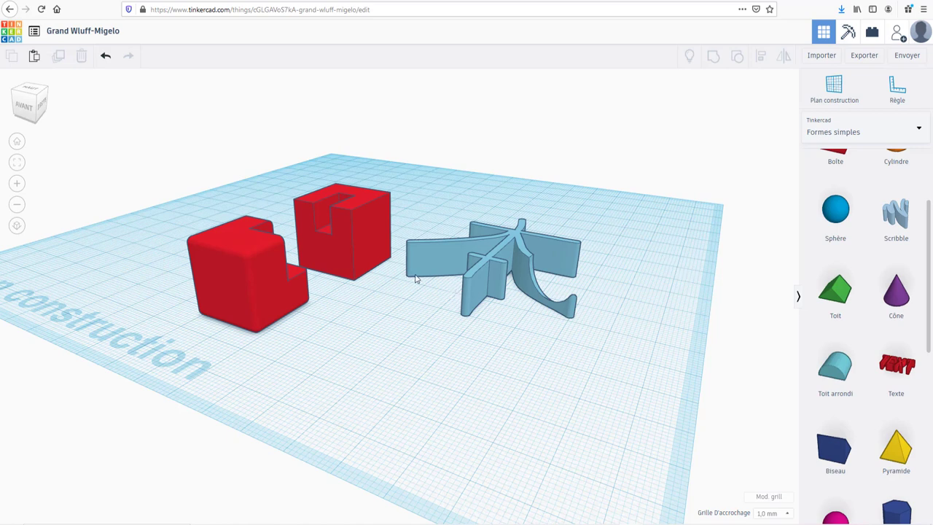
Delete the cut scribble and both red box shapes to empty the workplane
{"action": "left_click", "coordinate": [500, 256]}
{"action": "key", "text": "Delete"}
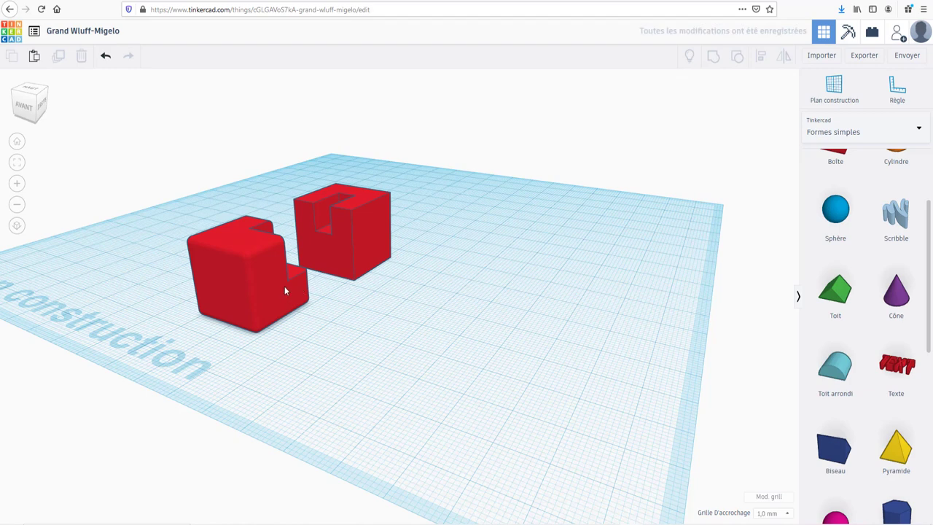
{"action": "left_click", "coordinate": [284, 285]}
{"action": "left_click", "coordinate": [344, 239]}
{"action": "key", "text": "Delete"}
{"action": "left_click", "coordinate": [269, 298]}
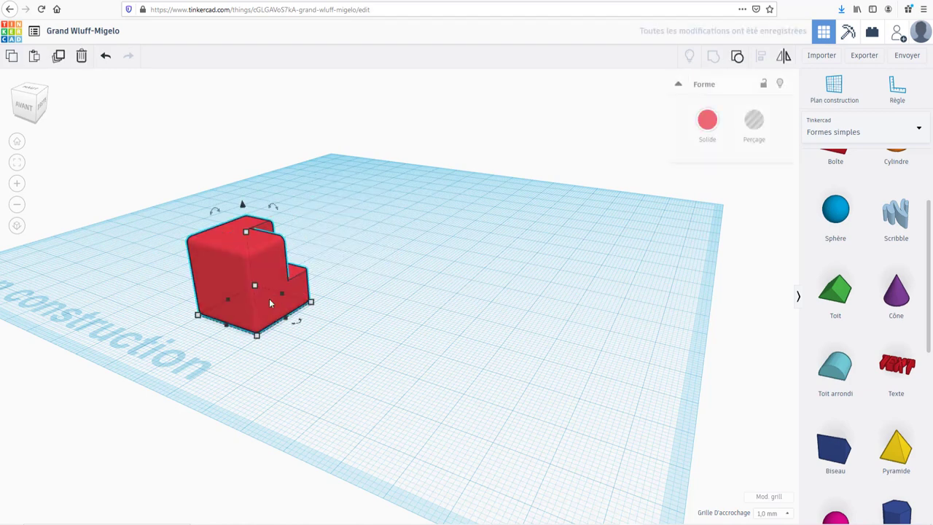
{"action": "key", "text": "Delete"}
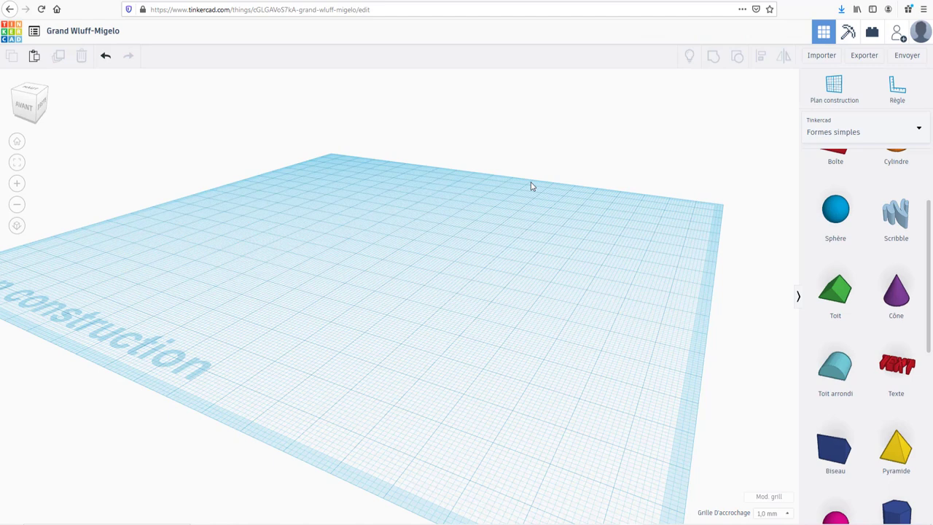
Place a cylinder from the basic shapes on the empty workplane
{"action": "scroll", "coordinate": [467, 218], "scroll_direction": "down", "scroll_amount": 2}
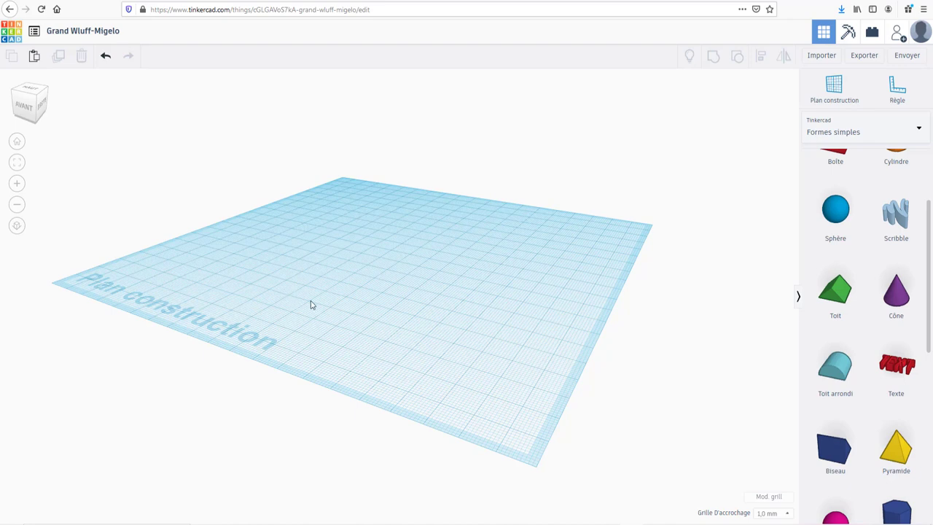
{"action": "right_click_drag", "start_coordinate": [222, 397], "coordinate": [437, 250]}
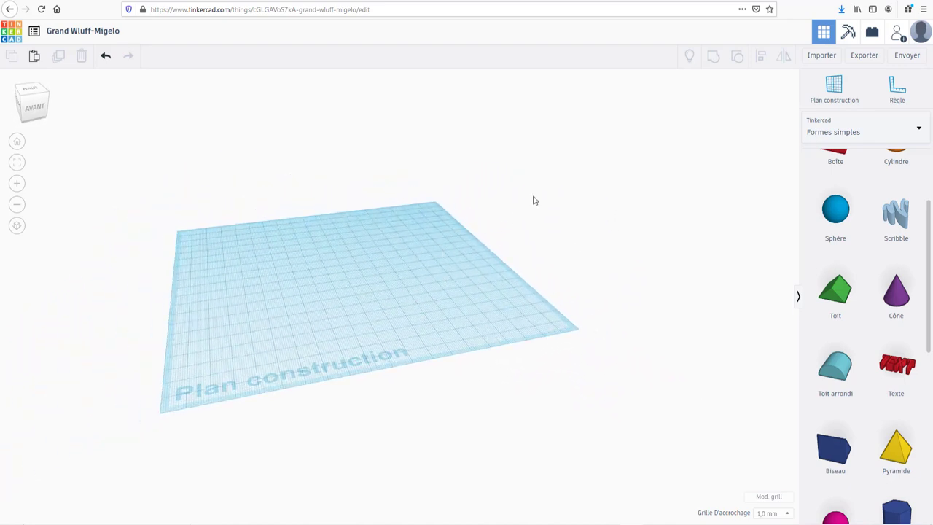
{"action": "right_click_drag", "start_coordinate": [532, 200], "coordinate": [504, 208]}
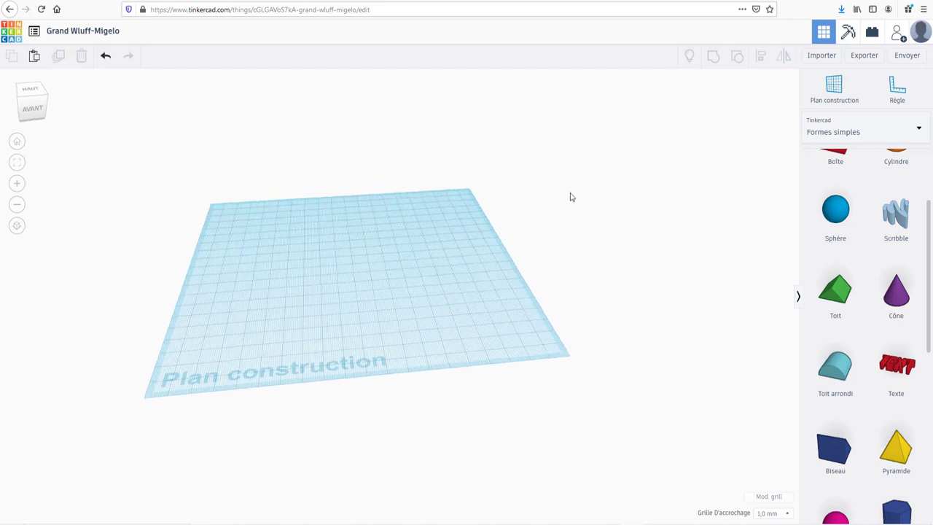
{"action": "scroll", "coordinate": [853, 234], "scroll_direction": "down", "scroll_amount": 6}
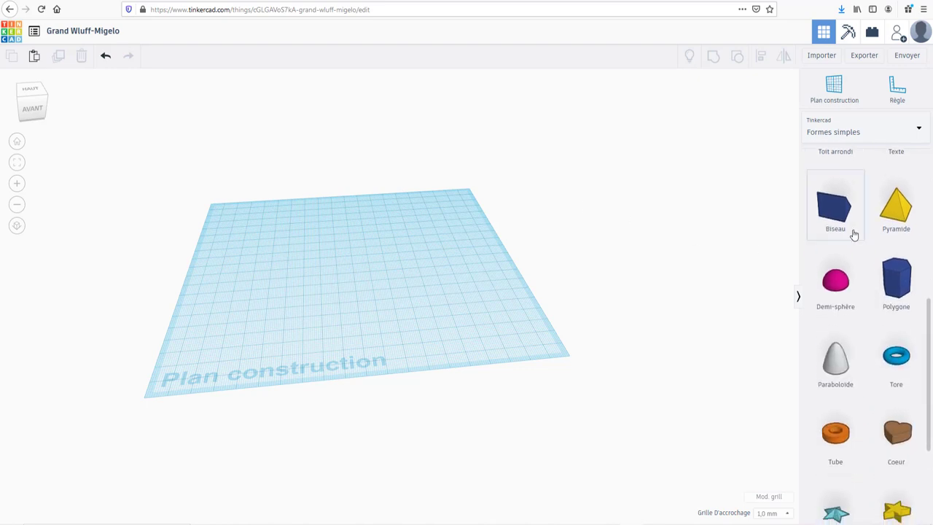
{"action": "scroll", "coordinate": [854, 234], "scroll_direction": "up", "scroll_amount": 3}
{"action": "scroll", "coordinate": [852, 233], "scroll_direction": "up", "scroll_amount": 4}
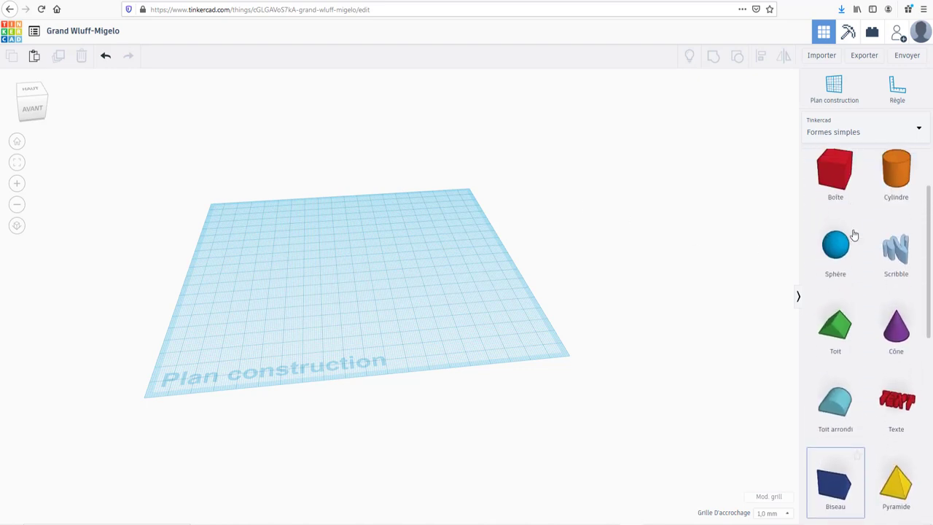
{"action": "left_click_drag", "start_coordinate": [796, 226], "coordinate": [339, 271]}
{"action": "scroll", "coordinate": [340, 263], "scroll_direction": "up", "scroll_amount": 2}
{"action": "scroll", "coordinate": [340, 263], "scroll_direction": "up", "scroll_amount": 2}
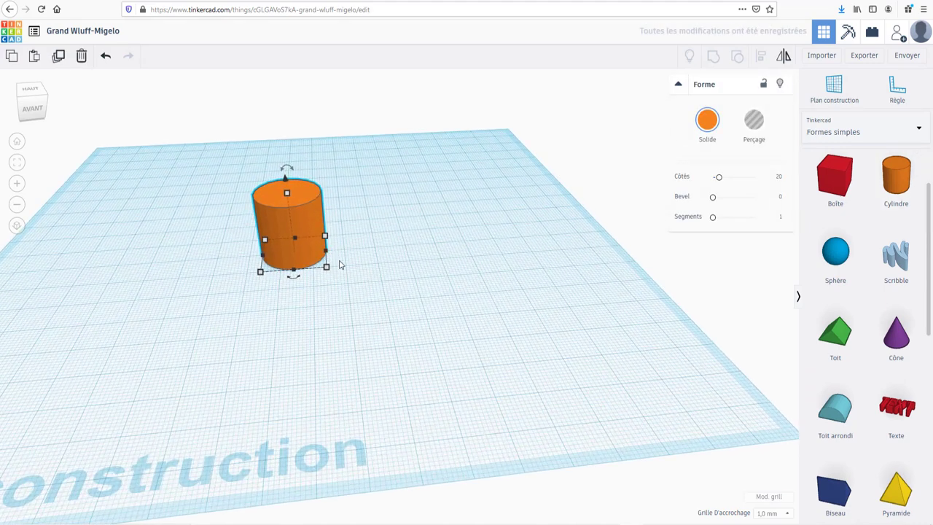
{"action": "right_click_drag", "start_coordinate": [339, 265], "coordinate": [472, 325]}
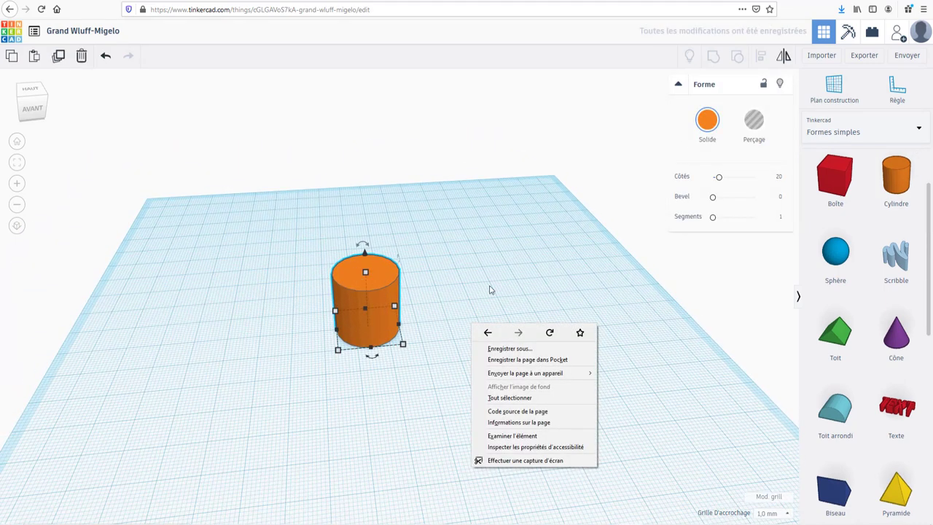
Set a temporary workplane on the cylinder's top face and place a box on it
{"action": "left_click_drag", "start_coordinate": [833, 180], "coordinate": [368, 329]}
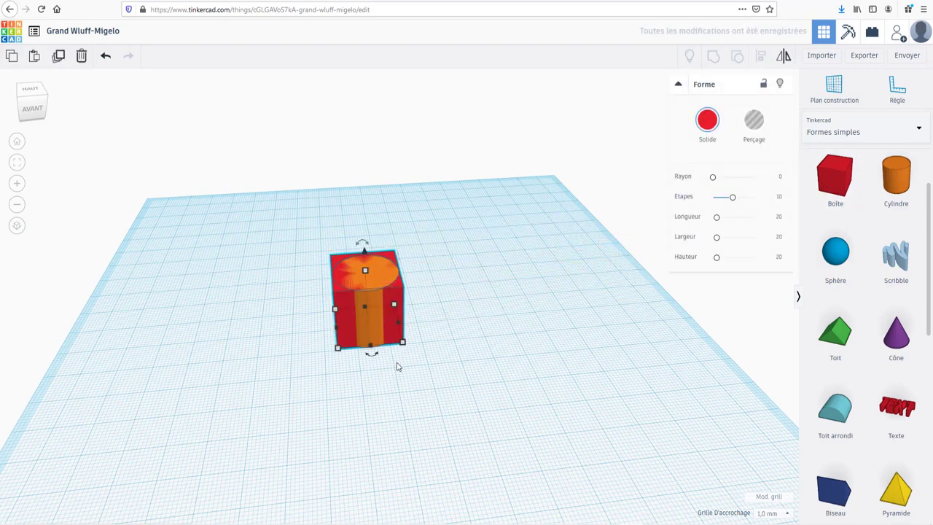
{"action": "key", "text": "ctrl+z"}
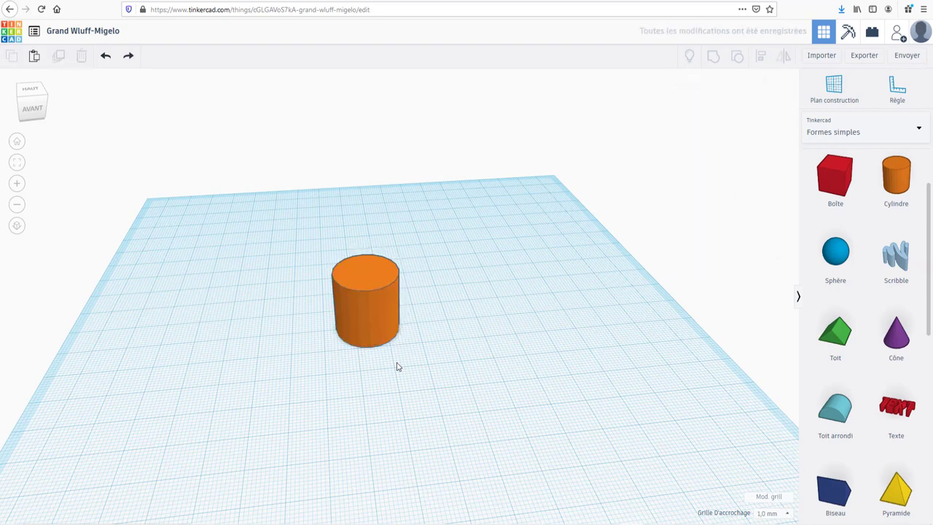
{"action": "left_click", "coordinate": [833, 86]}
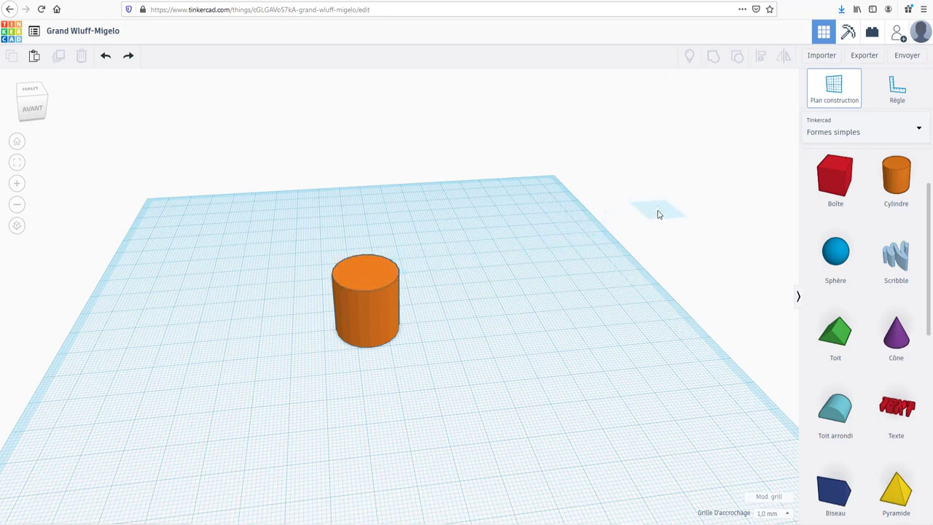
{"action": "left_click", "coordinate": [368, 275]}
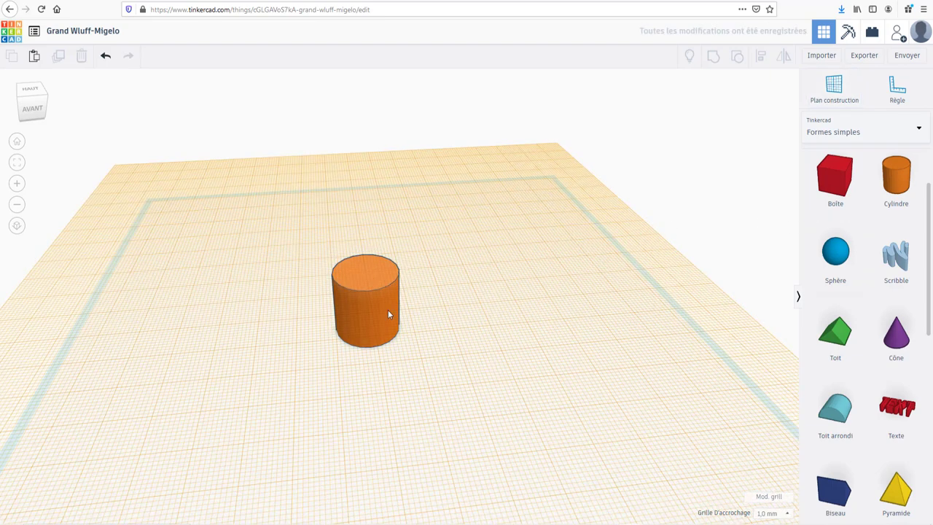
{"action": "left_click_drag", "start_coordinate": [832, 177], "coordinate": [371, 285]}
{"action": "scroll", "coordinate": [377, 336], "scroll_direction": "up", "scroll_amount": 3}
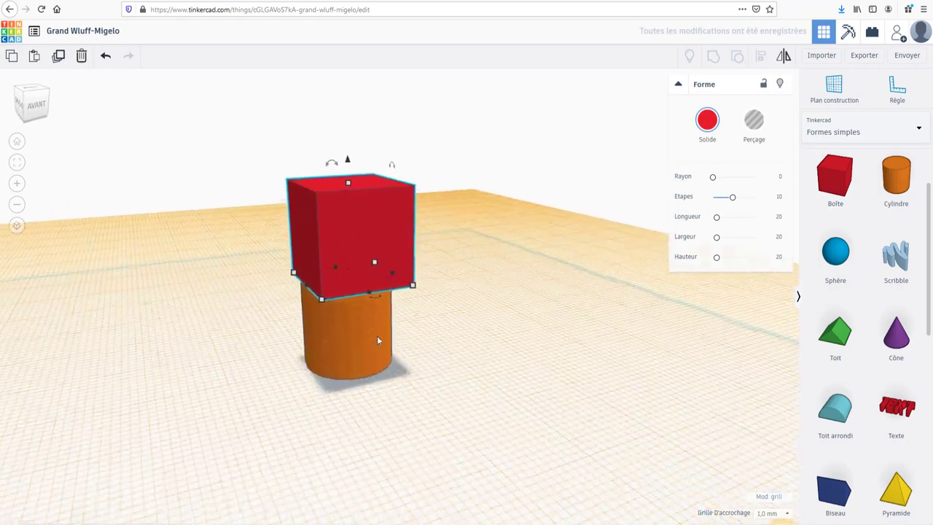
Align the box and the cylinder horizontally so the box is centred above the cylinder
{"action": "left_click", "coordinate": [351, 349]}
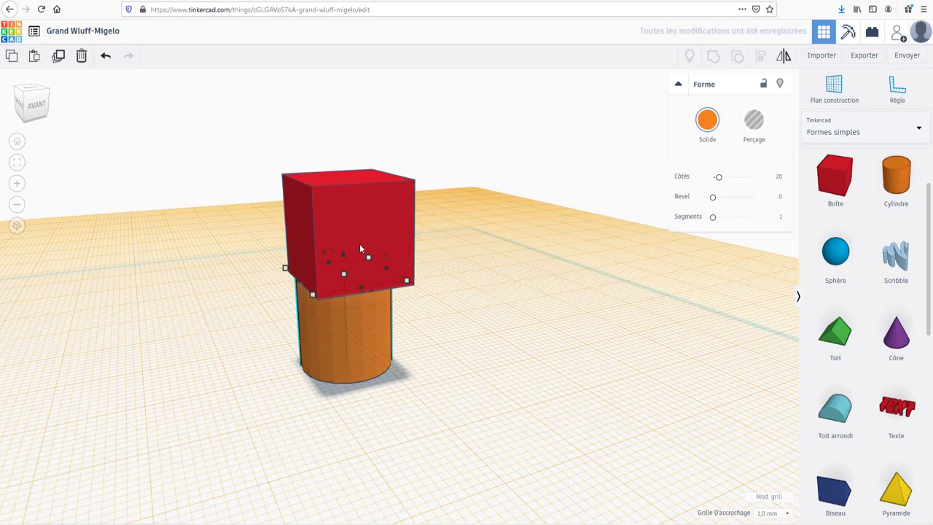
{"action": "left_click", "coordinate": [359, 201], "text": "shift"}
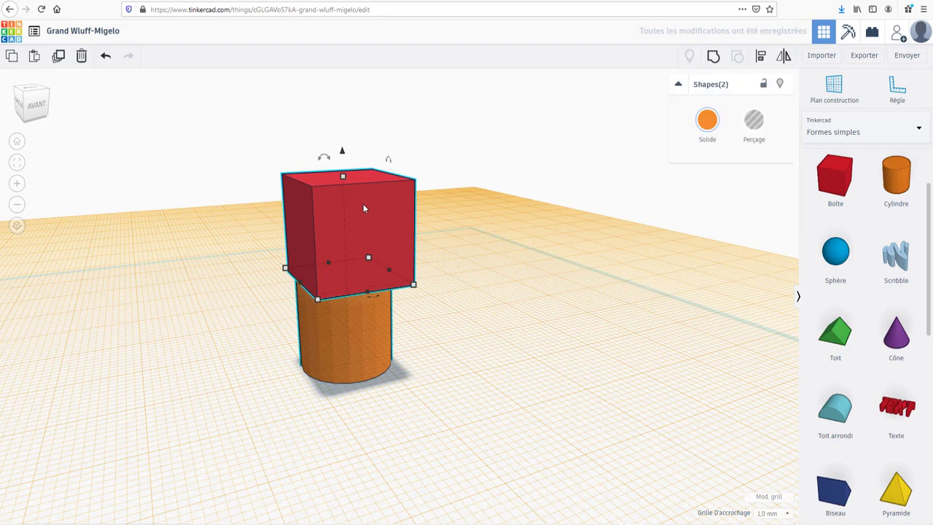
{"action": "left_click", "coordinate": [762, 59]}
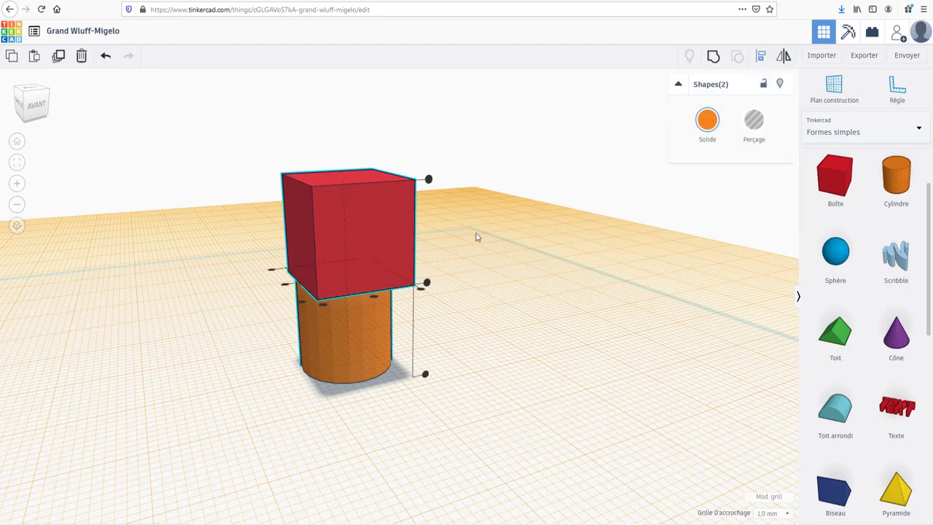
{"action": "right_click_drag", "start_coordinate": [477, 233], "coordinate": [333, 321]}
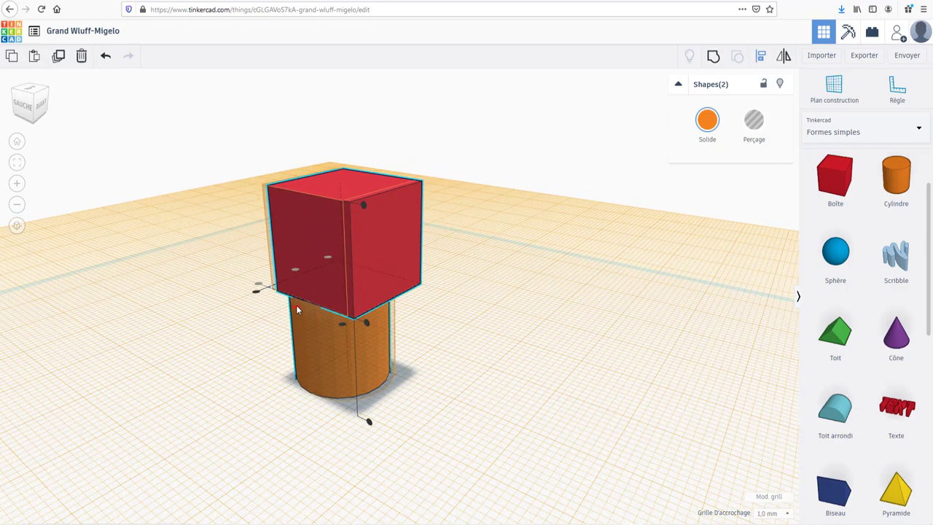
{"action": "left_click", "coordinate": [296, 313]}
{"action": "right_click_drag", "start_coordinate": [522, 252], "coordinate": [502, 272]}
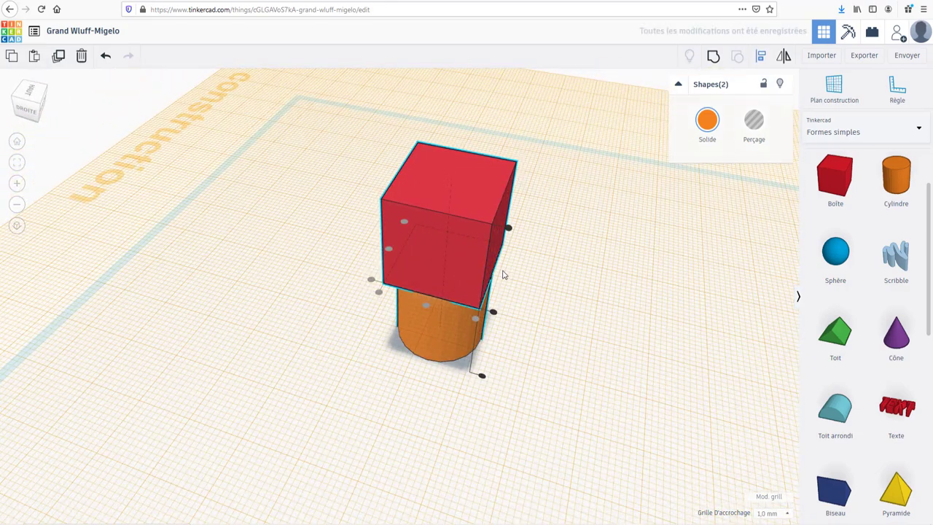
Try to align the tops of the box and the cylinder, and undo that alignment
{"action": "left_click", "coordinate": [509, 230]}
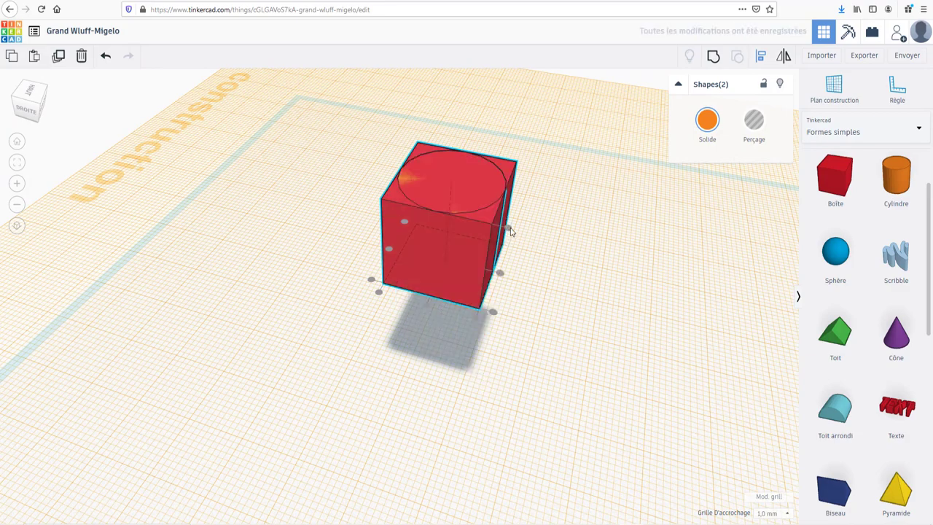
{"action": "key", "text": "ctrl+z"}
{"action": "right_click_drag", "start_coordinate": [516, 260], "coordinate": [479, 322]}
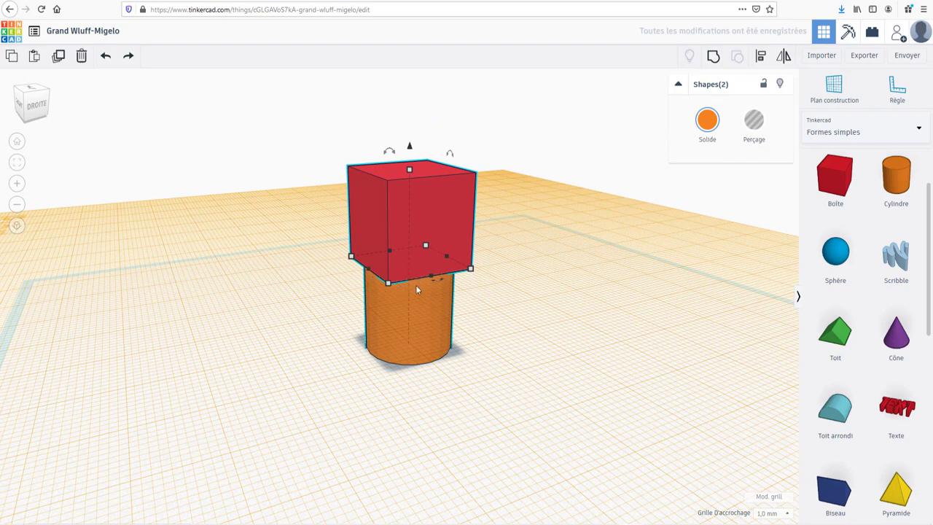
Reselect the box and the cylinder together and examine their alignment points from different sides
{"action": "left_click", "coordinate": [414, 312], "text": "shift"}
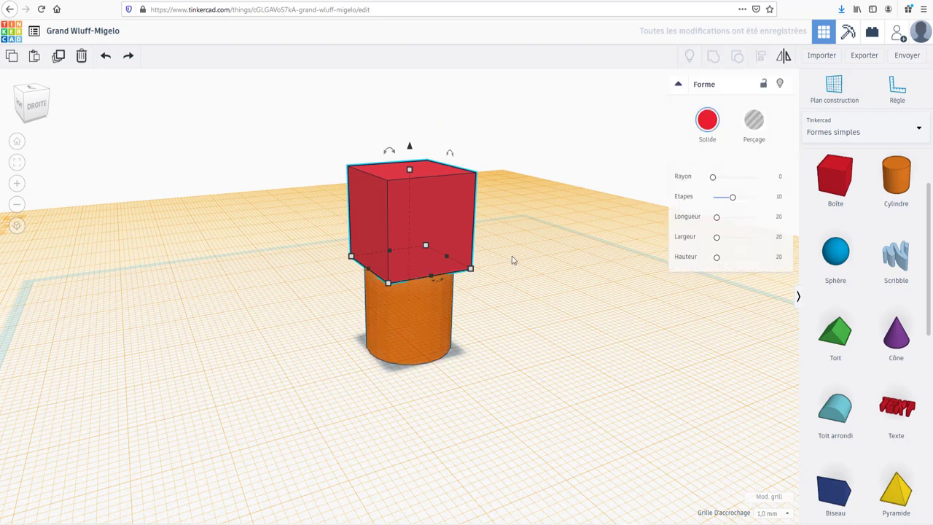
{"action": "left_click", "coordinate": [510, 145]}
{"action": "left_click", "coordinate": [451, 182]}
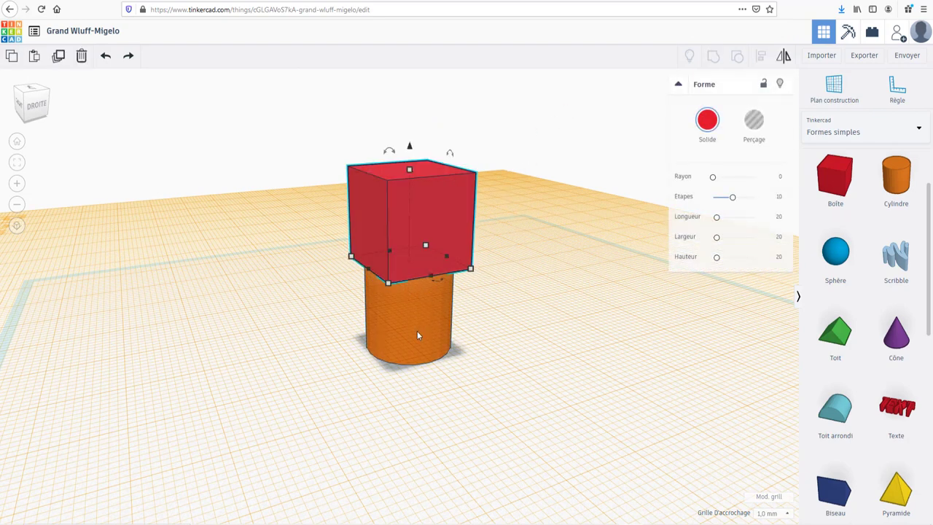
{"action": "left_click", "coordinate": [417, 330], "text": "shift"}
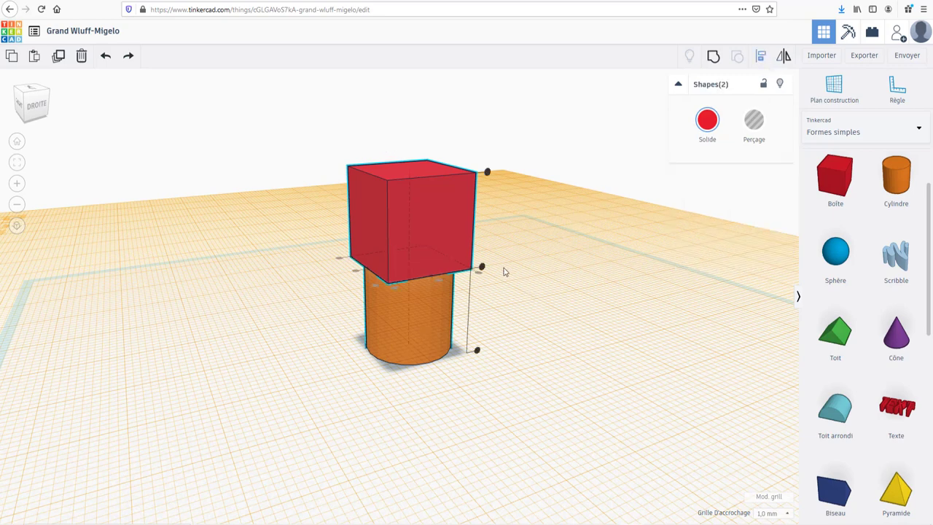
{"action": "mouse_move", "coordinate": [502, 271]}
{"action": "right_mouse_down"}
{"action": "mouse_move", "coordinate": [566, 276]}
{"action": "mouse_move", "coordinate": [503, 283]}
{"action": "right_mouse_up"}
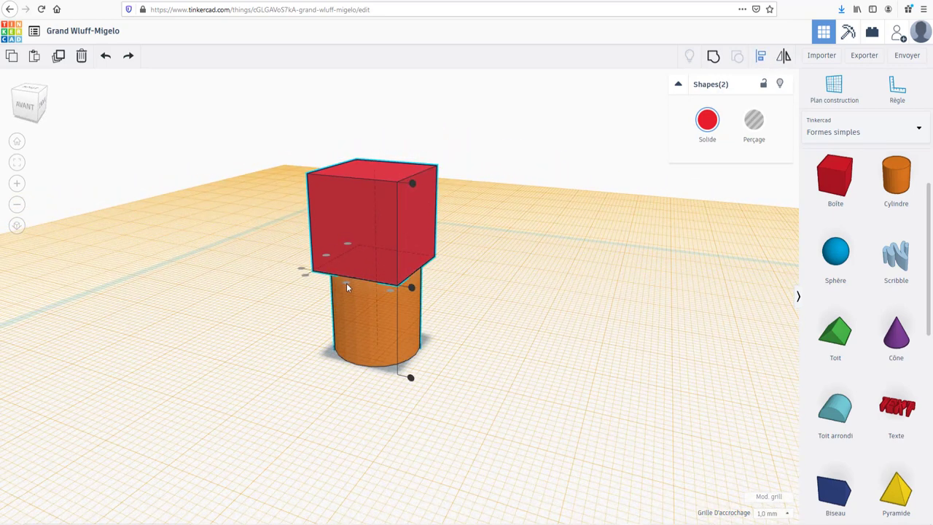
{"action": "right_click_drag", "start_coordinate": [346, 283], "coordinate": [392, 258]}
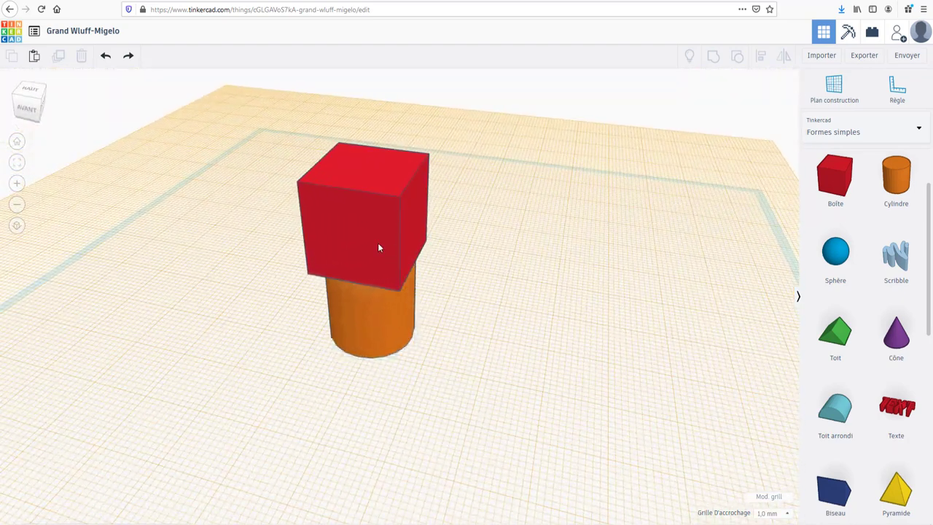
Shrink the box around its centre to an 8 by 8 mm base and stretch it taller
{"action": "left_click", "coordinate": [378, 248]}
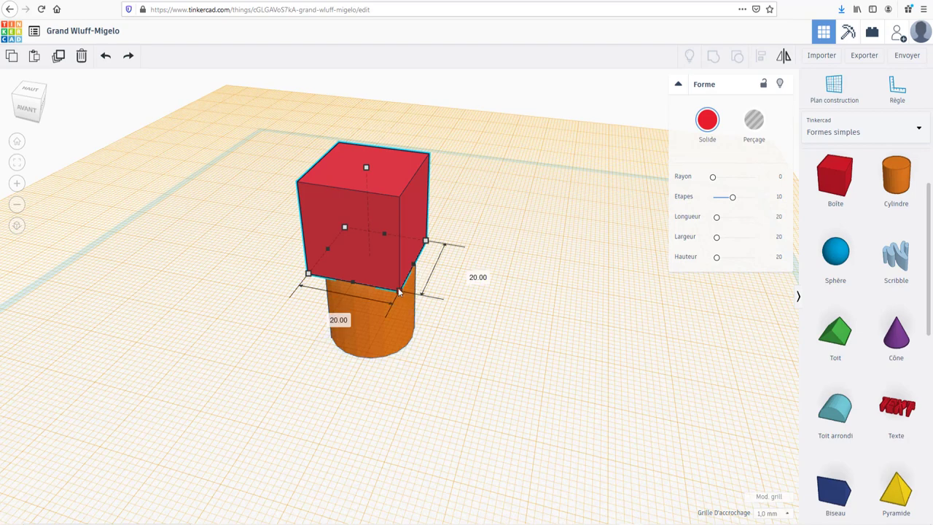
{"action": "left_click_drag", "start_coordinate": [400, 294], "coordinate": [382, 271]}
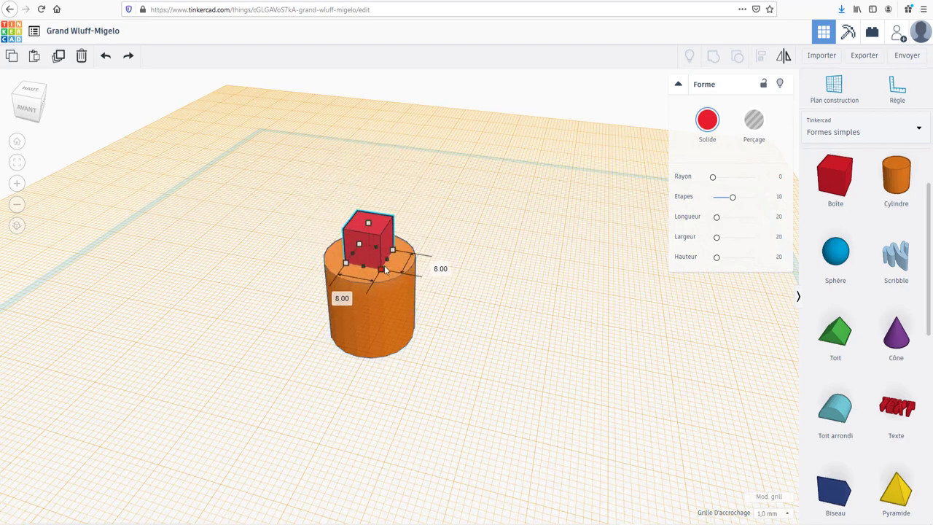
{"action": "left_click_drag", "start_coordinate": [369, 225], "coordinate": [367, 182]}
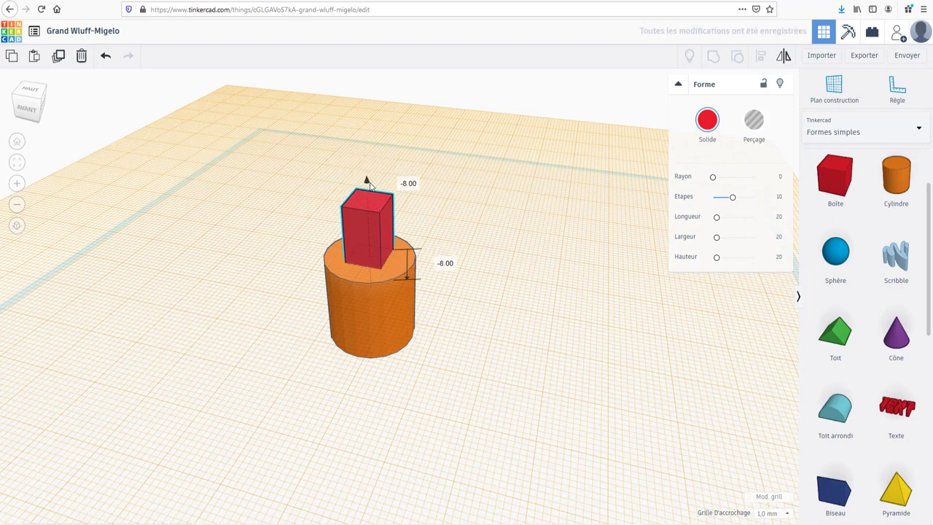
Group the tall box with the cylinder beneath it into a single shape
{"action": "left_click", "coordinate": [374, 303]}
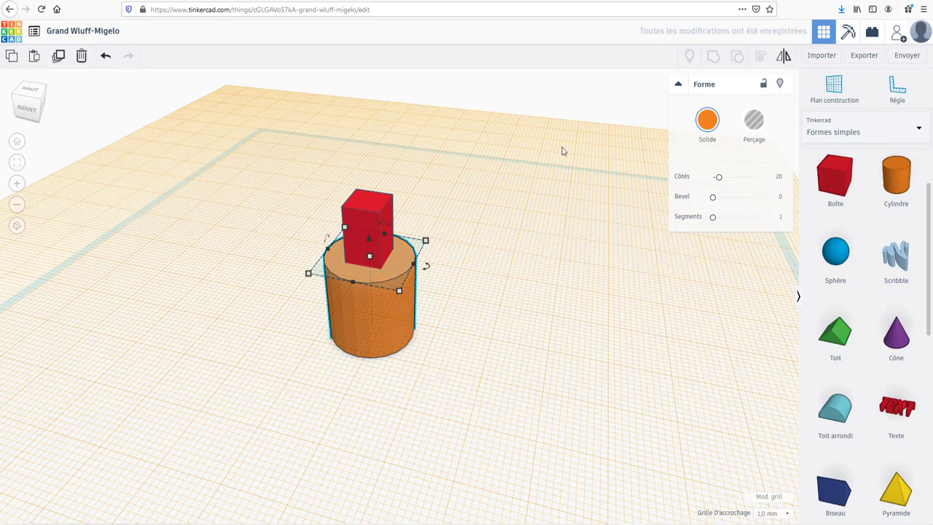
{"action": "left_click", "coordinate": [530, 105]}
{"action": "left_click", "coordinate": [379, 312]}
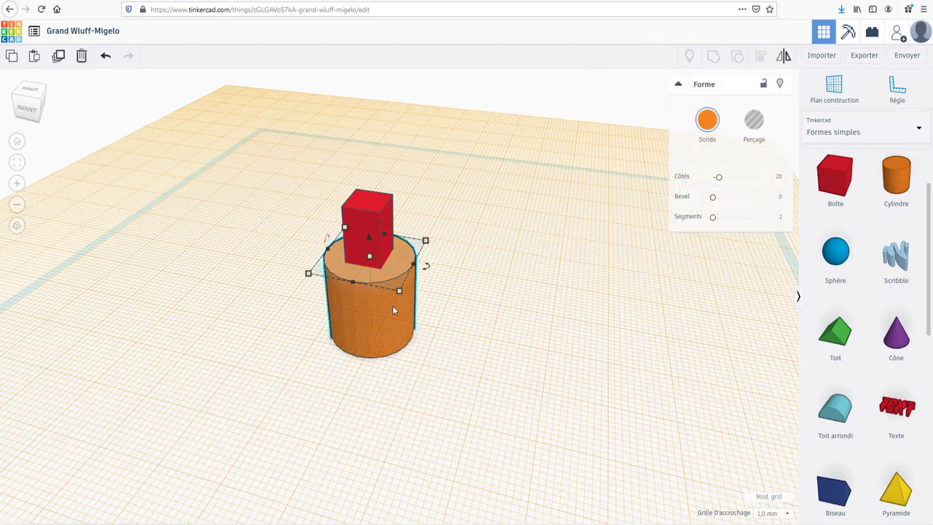
{"action": "left_click", "coordinate": [382, 212], "text": "shift"}
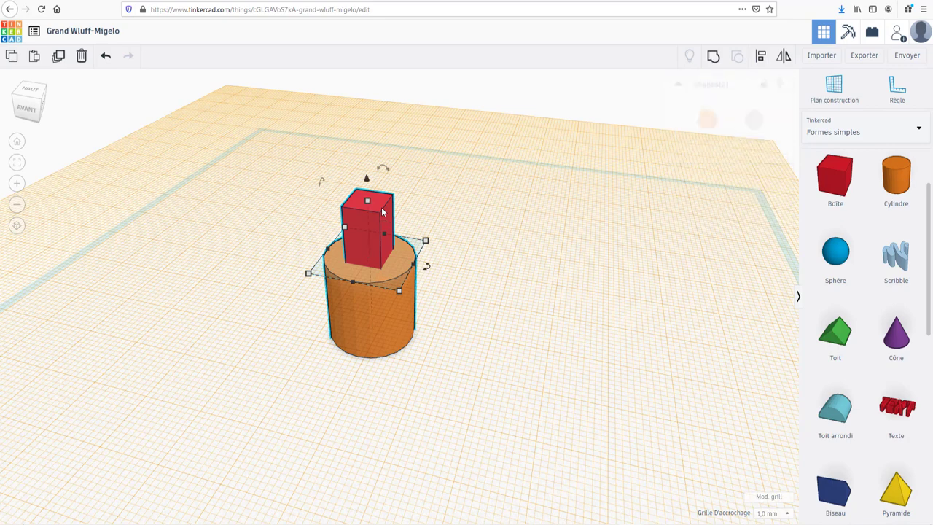
{"action": "left_click", "coordinate": [714, 59]}
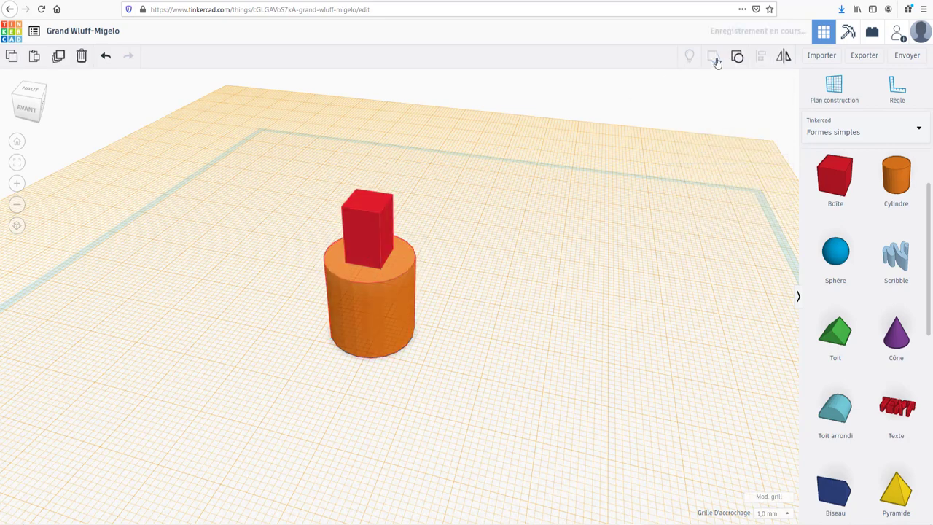
{"action": "left_click", "coordinate": [512, 110]}
Raise the grouped shape by 5 mm and restore the default workplane
{"action": "right_click_drag", "start_coordinate": [389, 325], "coordinate": [378, 249]}
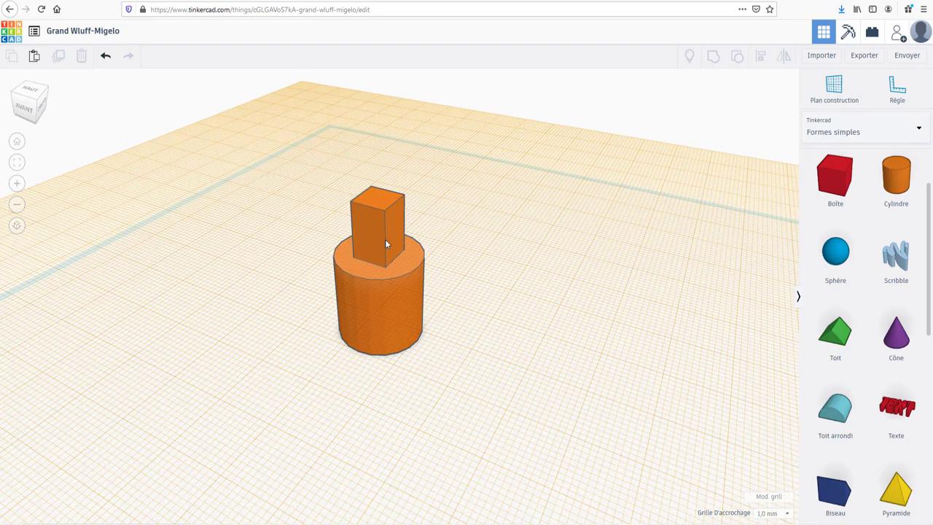
{"action": "left_click", "coordinate": [379, 242]}
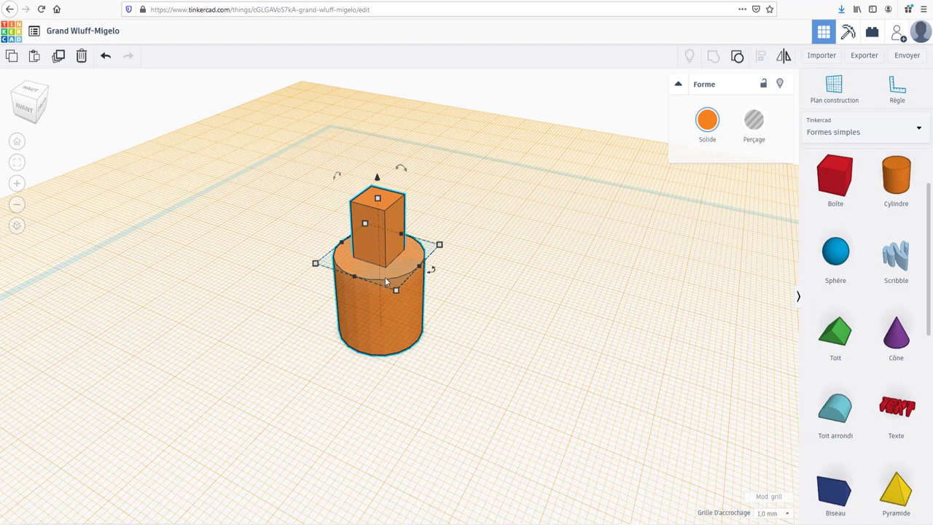
{"action": "right_click_drag", "start_coordinate": [386, 306], "coordinate": [386, 325]}
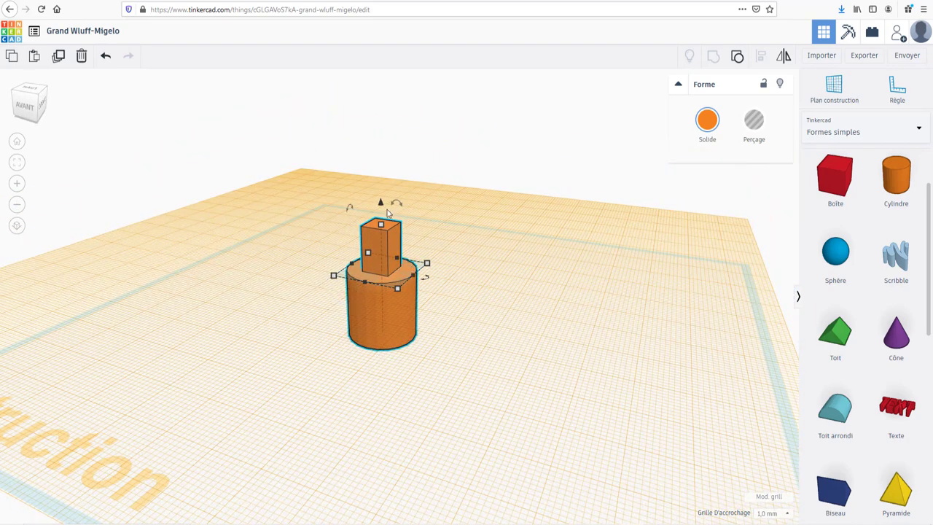
{"action": "left_click_drag", "start_coordinate": [380, 201], "coordinate": [380, 182]}
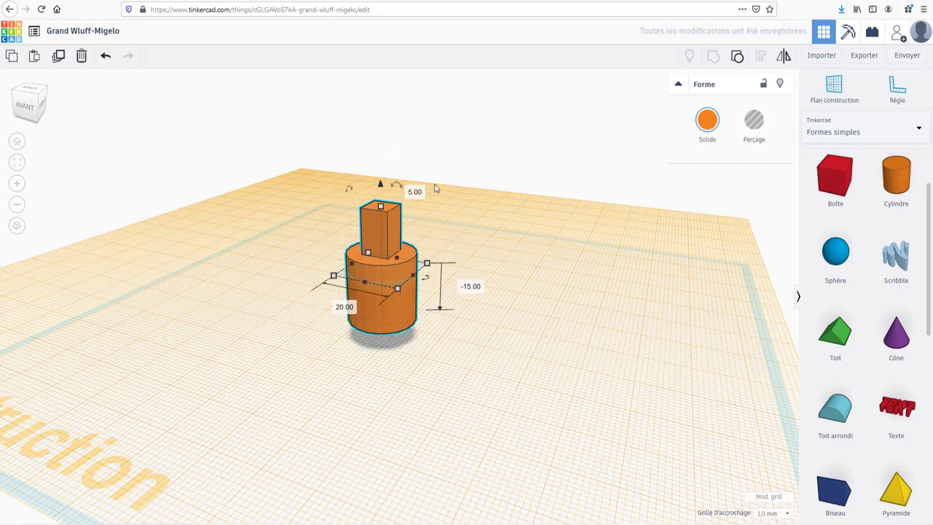
{"action": "scroll", "coordinate": [438, 216], "scroll_direction": "down", "scroll_amount": 3}
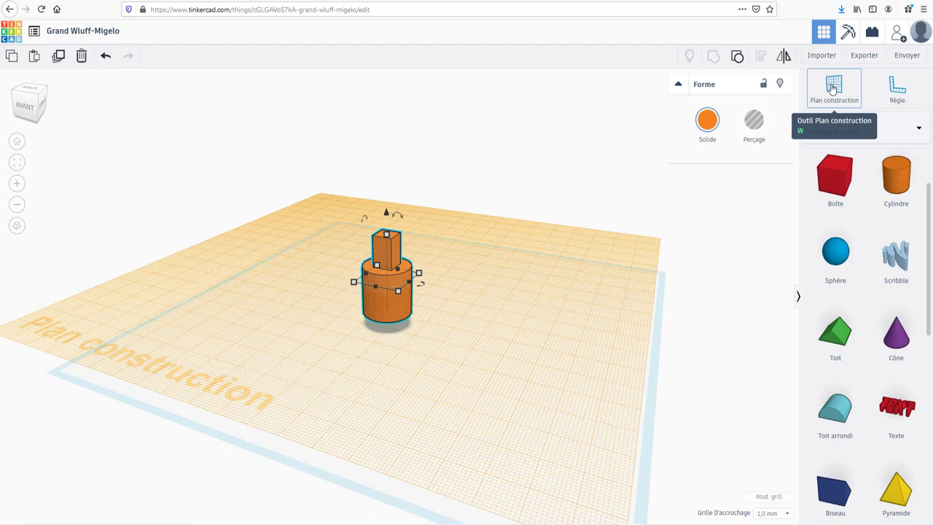
{"action": "left_click", "coordinate": [833, 87]}
{"action": "left_click", "coordinate": [712, 381]}
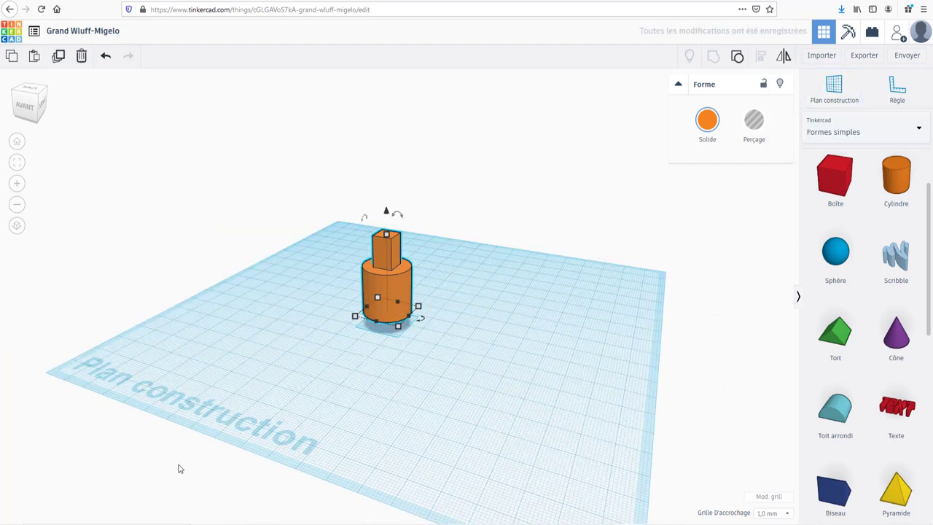
Mirror the grouped shape vertically, and reverse that mirroring
{"action": "right_click_drag", "start_coordinate": [180, 468], "coordinate": [254, 473]}
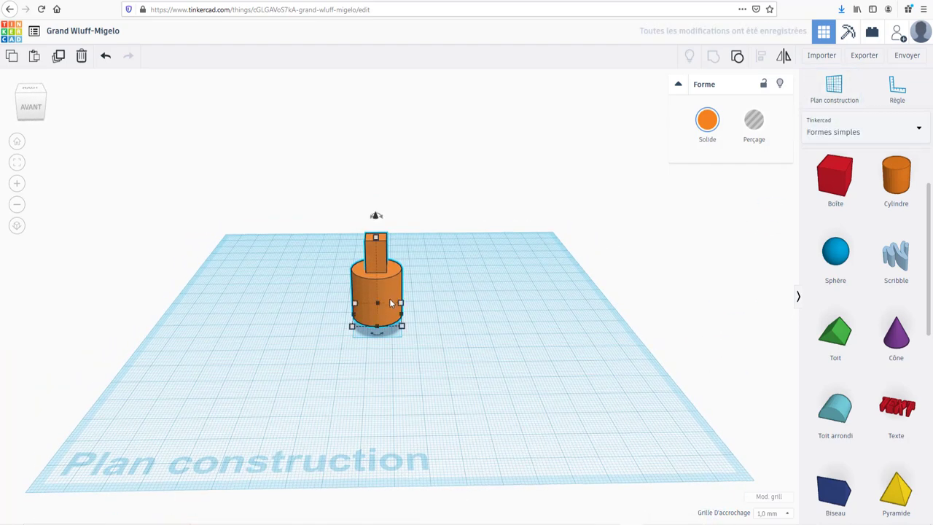
{"action": "scroll", "coordinate": [392, 295], "scroll_direction": "up", "scroll_amount": 5}
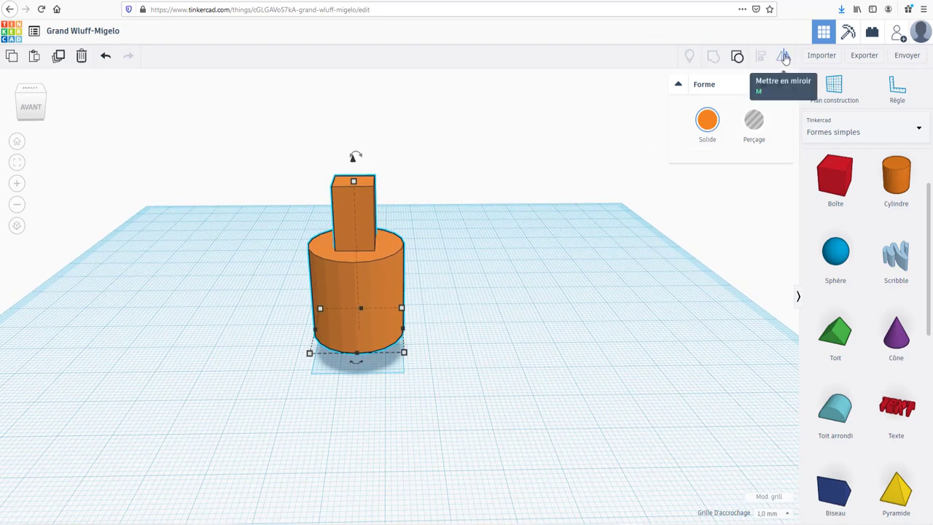
{"action": "left_click", "coordinate": [784, 58]}
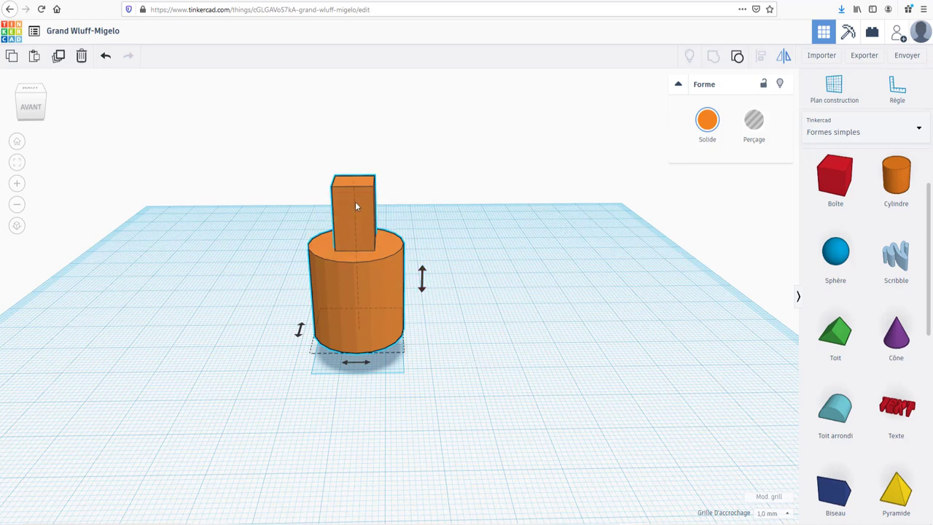
{"action": "left_click", "coordinate": [421, 278]}
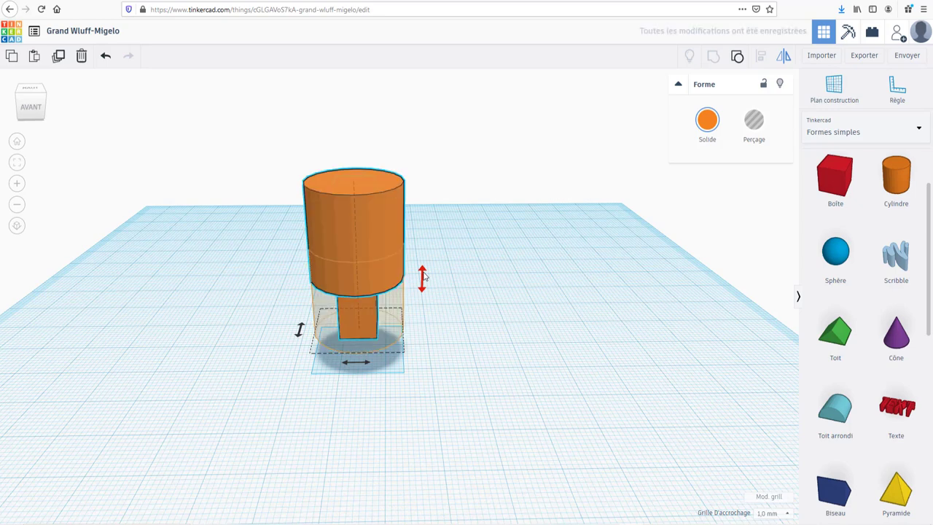
{"action": "right_click_drag", "start_coordinate": [574, 185], "coordinate": [365, 167]}
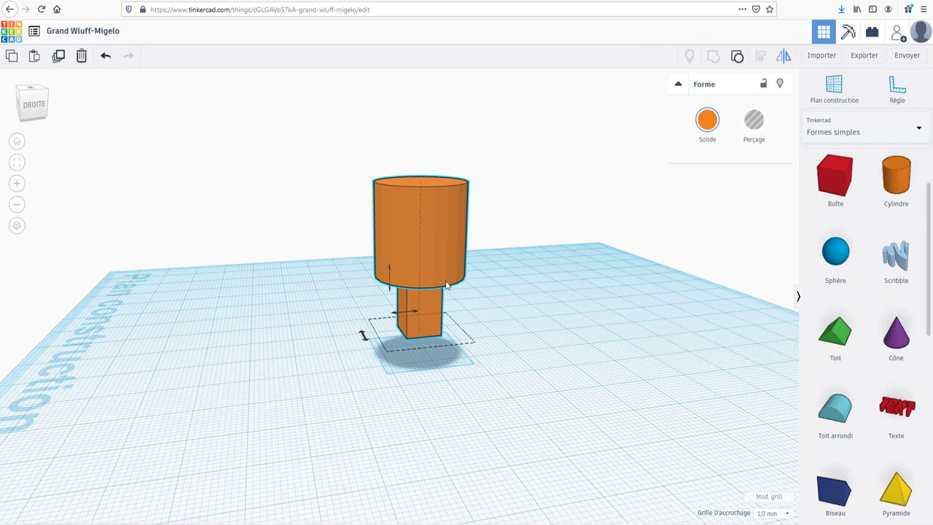
{"action": "key", "text": "d"}
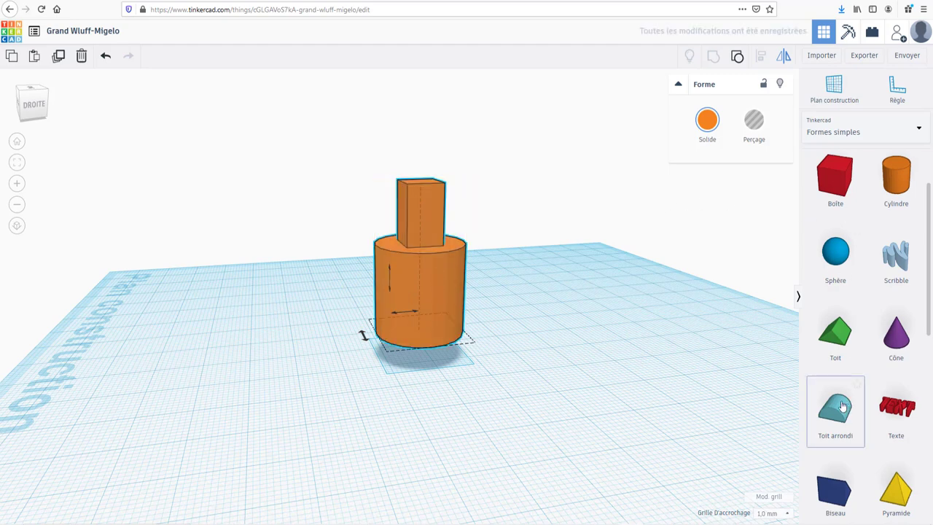
Add a solid cylinder beside the grouped shape, rotate it 90° onto its side and move it against the upright cylinder
{"action": "scroll", "coordinate": [811, 322], "scroll_direction": "down", "scroll_amount": 3}
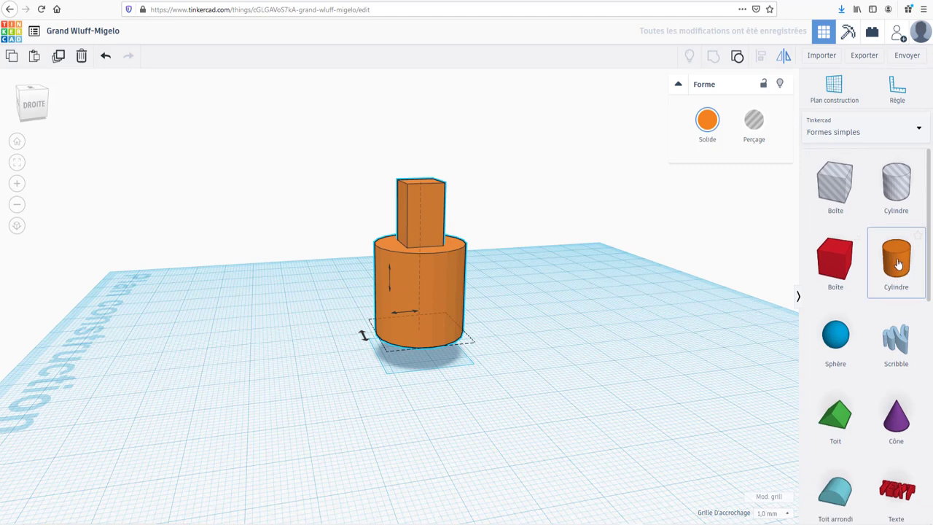
{"action": "left_click_drag", "start_coordinate": [901, 281], "coordinate": [525, 307]}
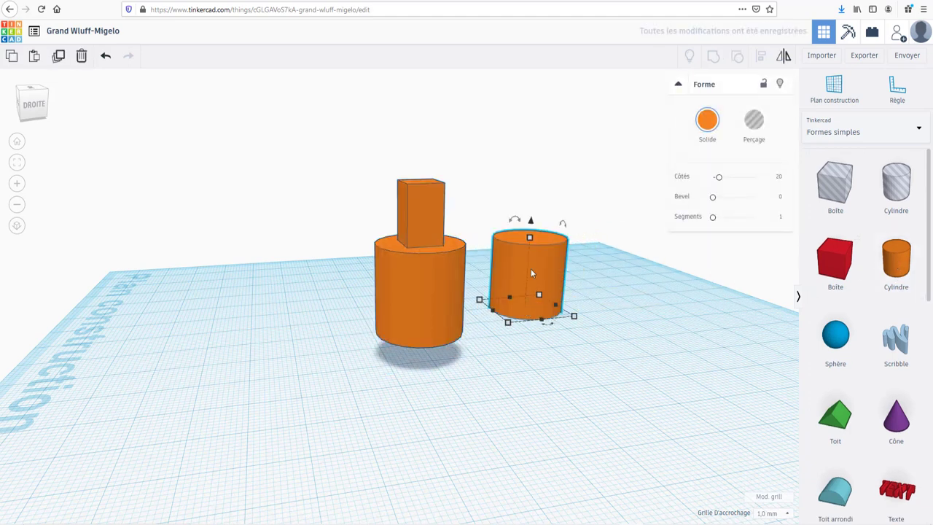
{"action": "left_click_drag", "start_coordinate": [514, 220], "coordinate": [446, 267]}
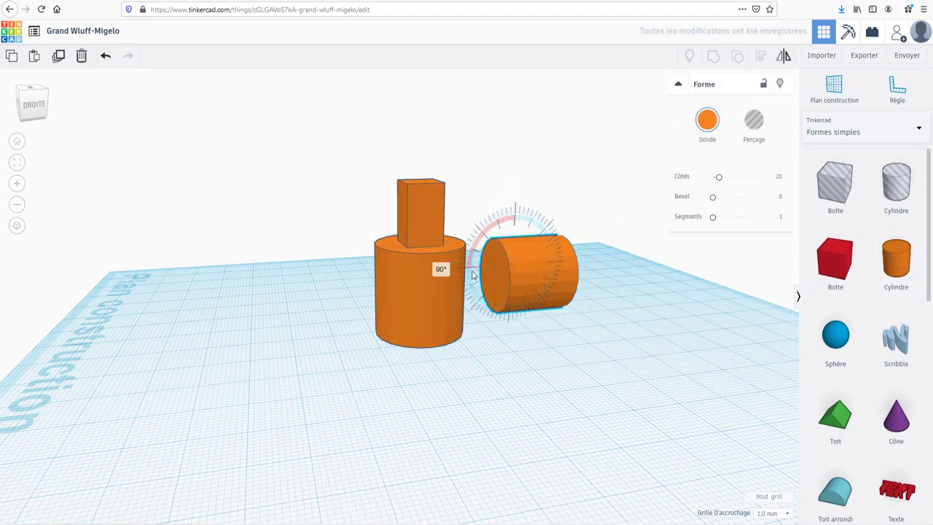
{"action": "mouse_move", "coordinate": [574, 317]}
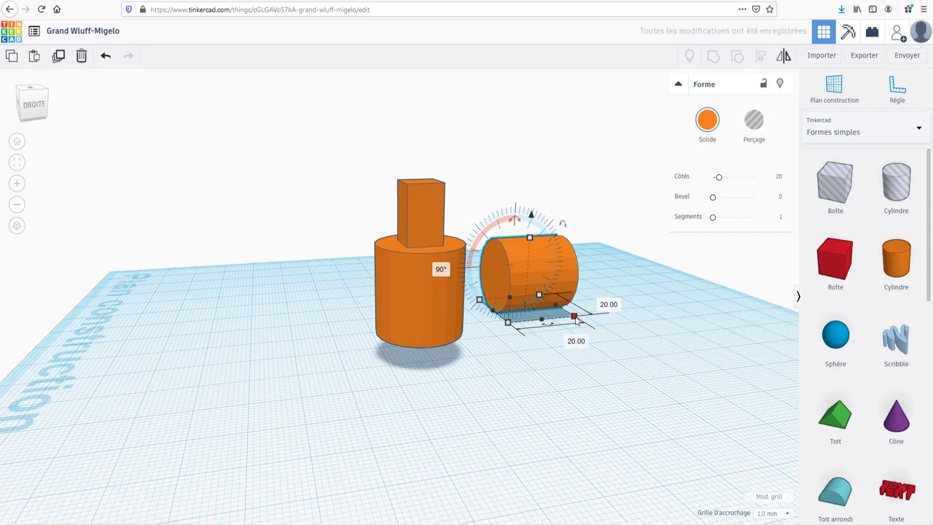
{"action": "mouse_move", "coordinate": [575, 322]}
{"action": "left_mouse_down"}
{"action": "mouse_move", "coordinate": [587, 320]}
{"action": "mouse_move", "coordinate": [569, 317]}
{"action": "left_mouse_up"}
{"action": "left_click_drag", "start_coordinate": [554, 277], "coordinate": [482, 283]}
{"action": "right_click_drag", "start_coordinate": [576, 189], "coordinate": [561, 362]}
{"action": "left_click_drag", "start_coordinate": [623, 368], "coordinate": [505, 376]}
Group the horizontal cylinder with the upright stacked shape
{"action": "right_click_drag", "start_coordinate": [505, 376], "coordinate": [499, 248]}
{"action": "left_click", "coordinate": [436, 287]}
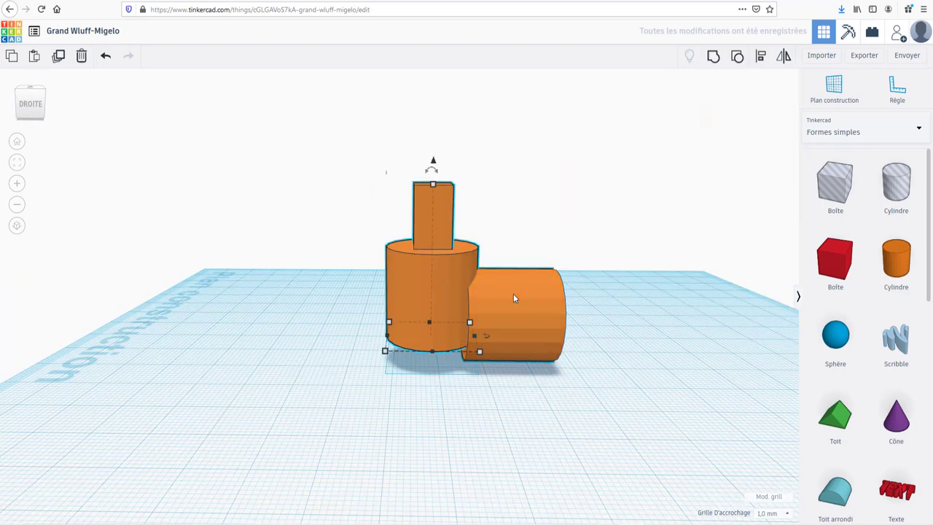
{"action": "left_click", "coordinate": [513, 293], "text": "shift"}
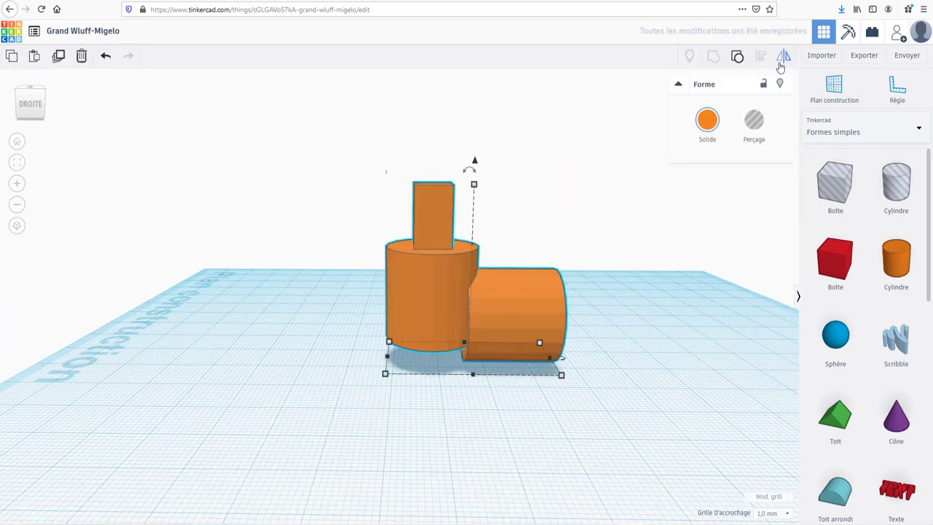
Mirror the combined shape along its length and vertically
{"action": "left_click", "coordinate": [784, 57]}
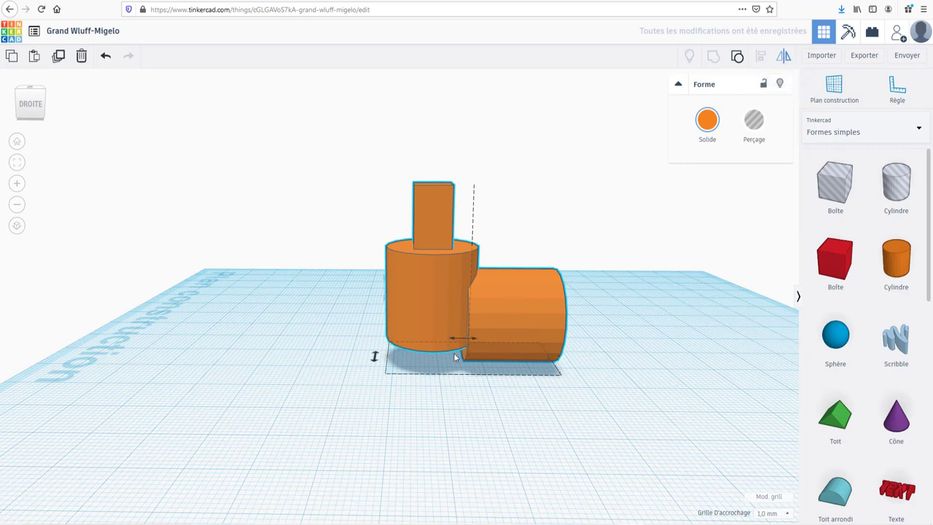
{"action": "left_click", "coordinate": [453, 339]}
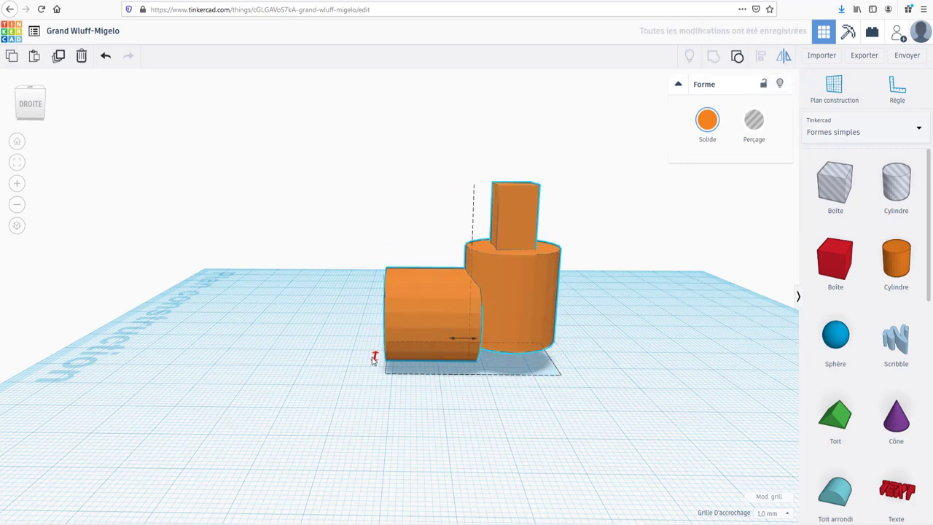
{"action": "right_click_drag", "start_coordinate": [333, 235], "coordinate": [350, 354]}
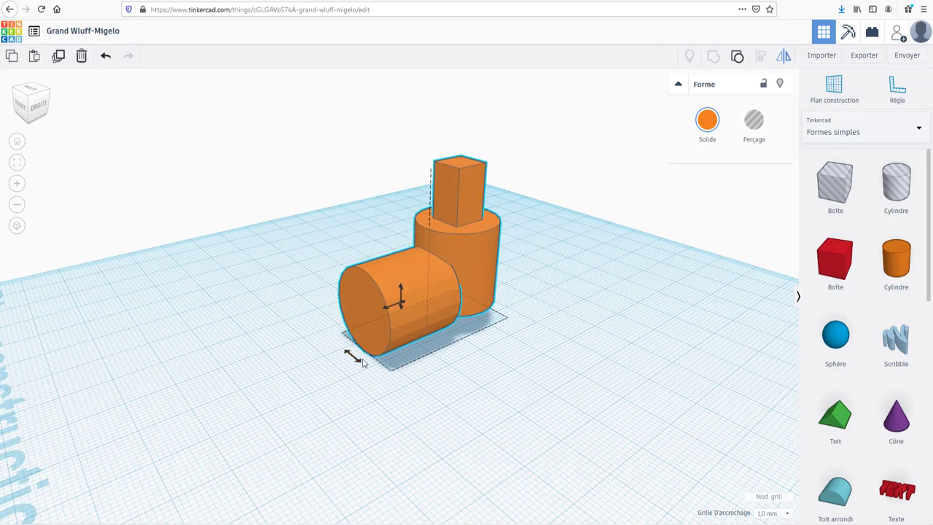
{"action": "left_click", "coordinate": [400, 289]}
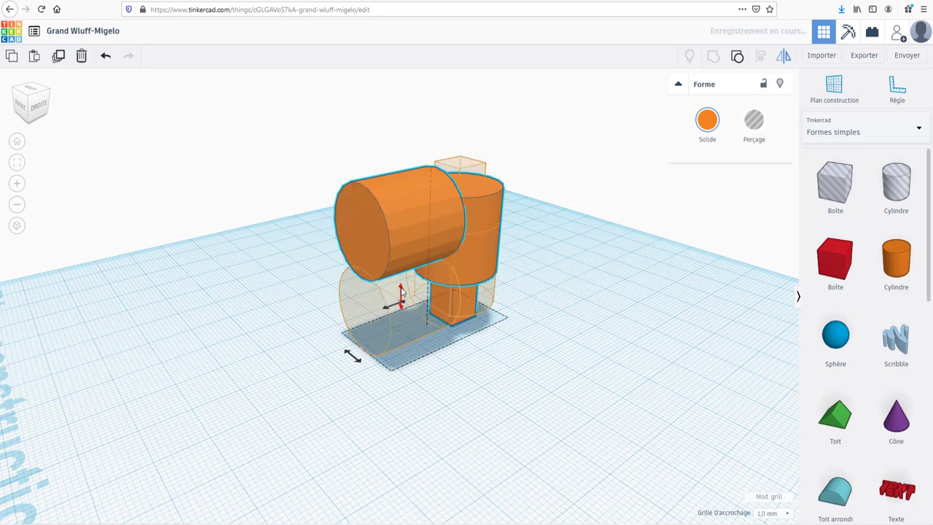
Open the workplane's grid properties and examine the available units
{"action": "right_click_drag", "start_coordinate": [577, 257], "coordinate": [516, 291]}
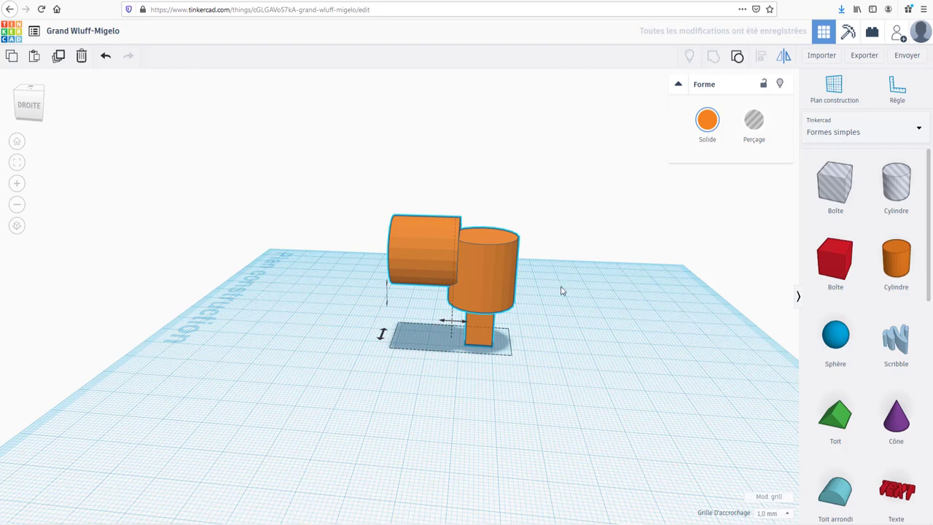
{"action": "right_click_drag", "start_coordinate": [571, 281], "coordinate": [549, 208]}
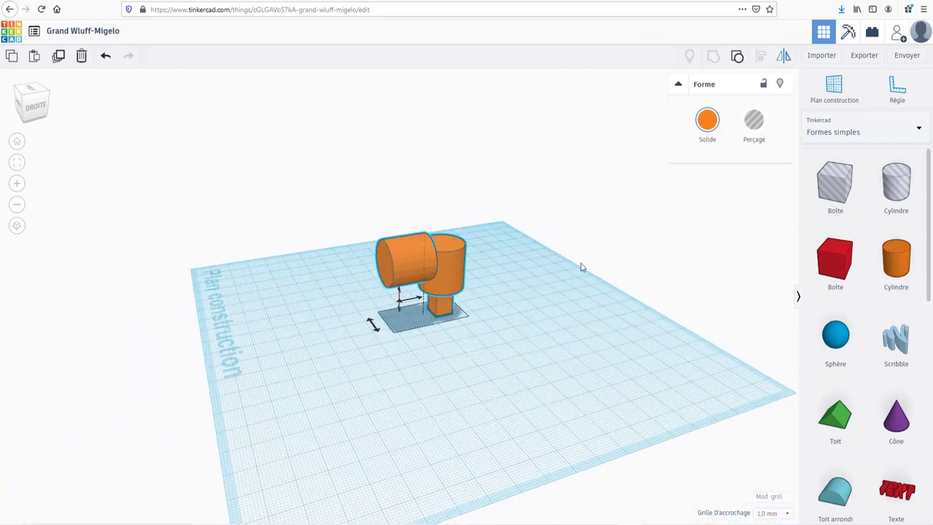
{"action": "right_click_drag", "start_coordinate": [643, 294], "coordinate": [570, 235]}
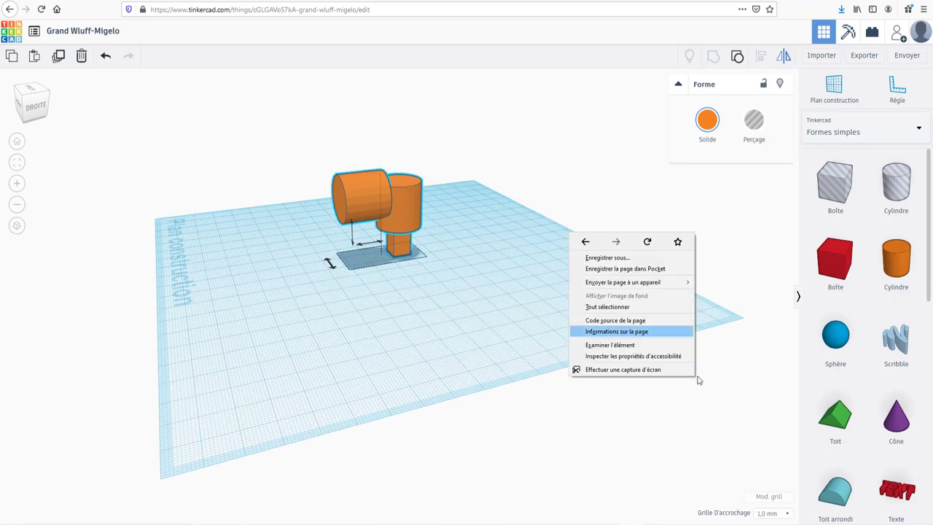
{"action": "left_click", "coordinate": [763, 475]}
{"action": "left_click", "coordinate": [768, 496]}
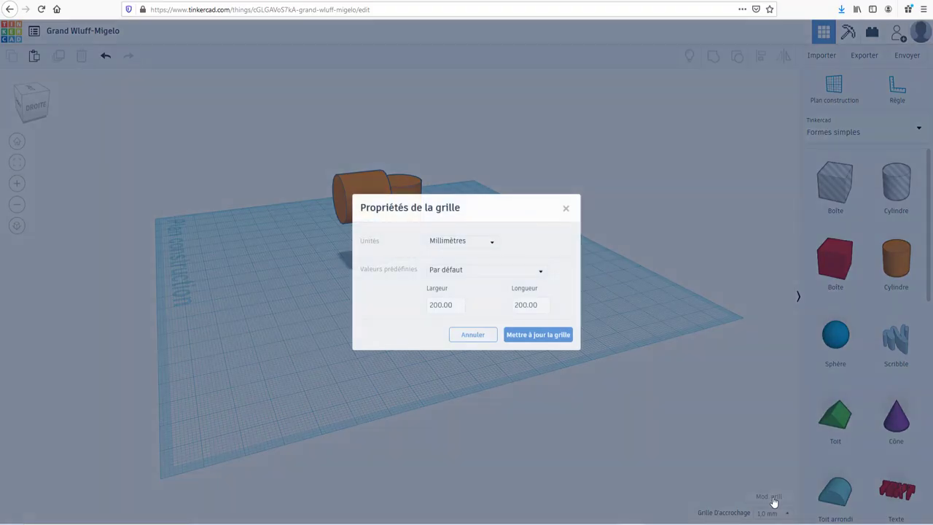
{"action": "left_click", "coordinate": [476, 246]}
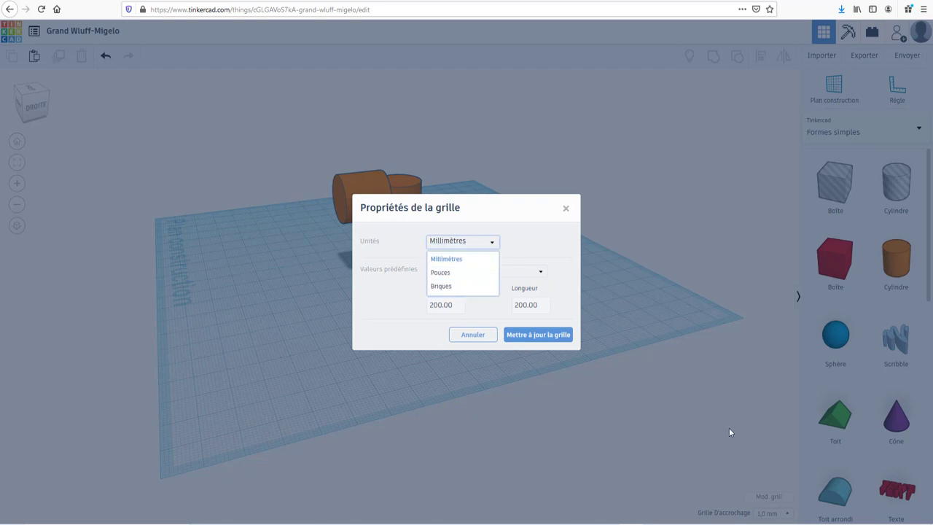
{"action": "left_click", "coordinate": [631, 400]}
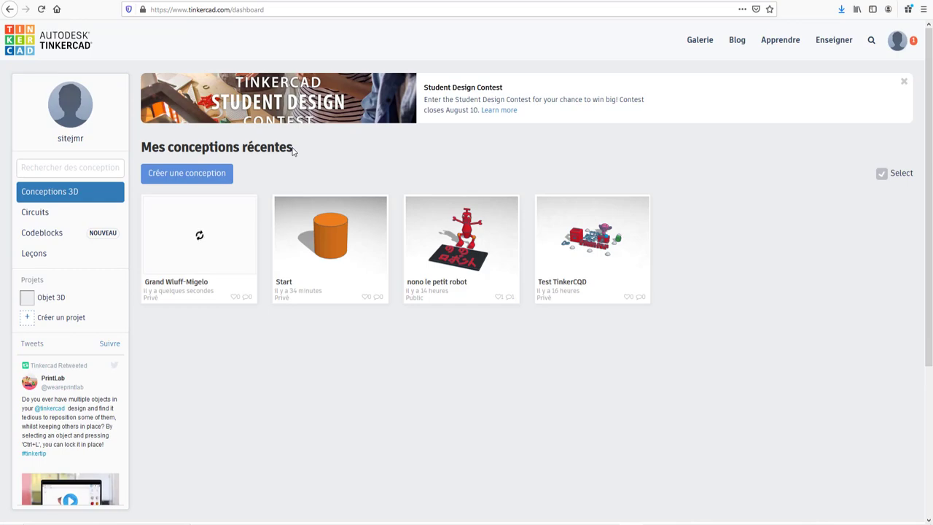
Open the design Test TinkerCQD for editing and examine its text, box, monkey head and other shapes from several angles
{"action": "left_click", "coordinate": [590, 240]}
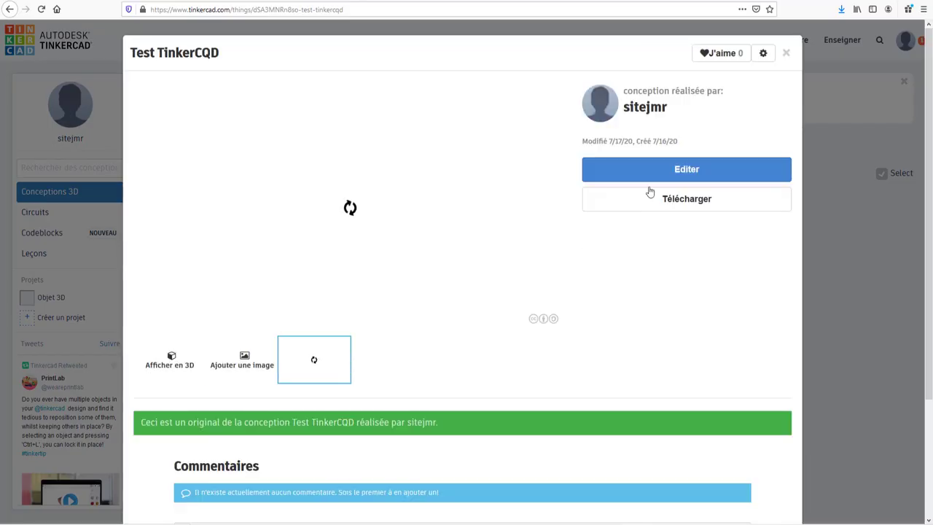
{"action": "left_click", "coordinate": [687, 175]}
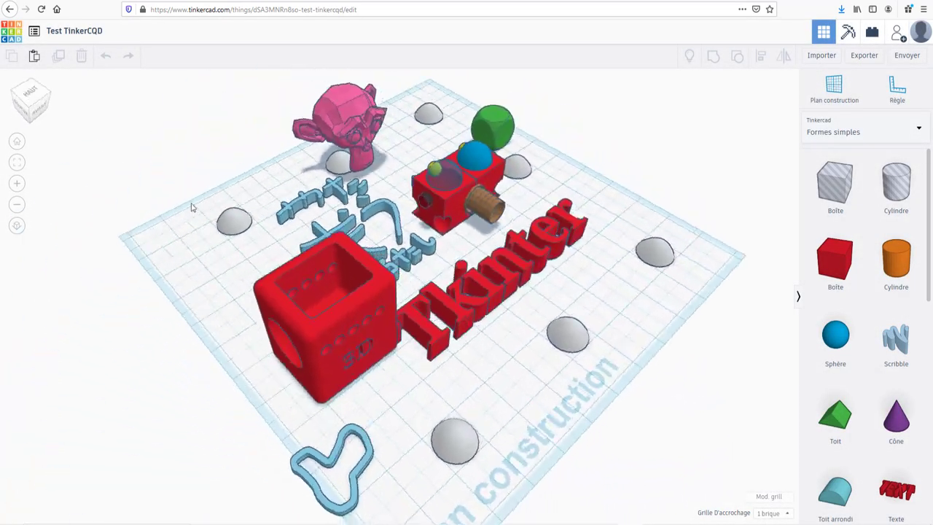
{"action": "scroll", "coordinate": [399, 222], "scroll_direction": "up", "scroll_amount": 3}
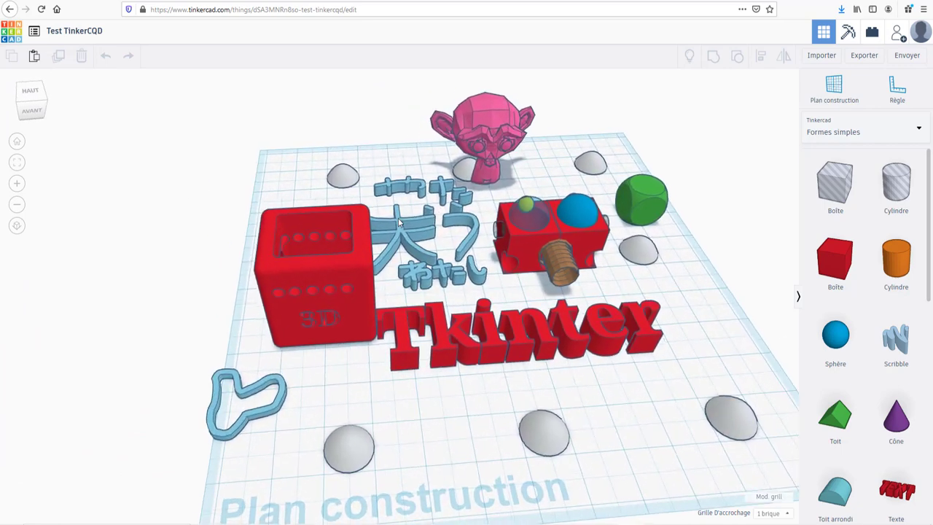
{"action": "right_click_drag", "start_coordinate": [643, 150], "coordinate": [530, 164]}
{"action": "left_click", "coordinate": [610, 145]}
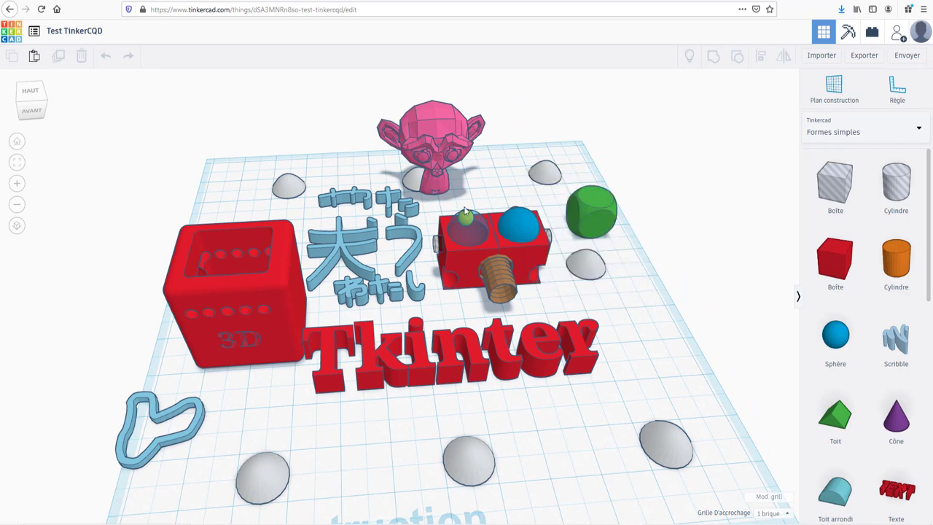
{"action": "right_click_drag", "start_coordinate": [465, 211], "coordinate": [389, 139]}
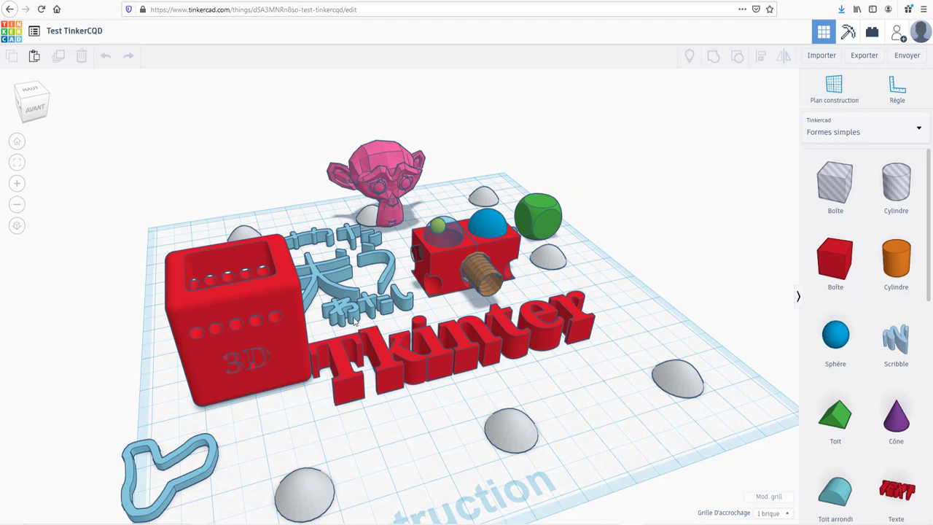
{"action": "scroll", "coordinate": [487, 244], "scroll_direction": "down", "scroll_amount": 4}
{"action": "right_click_drag", "start_coordinate": [445, 309], "coordinate": [403, 326]}
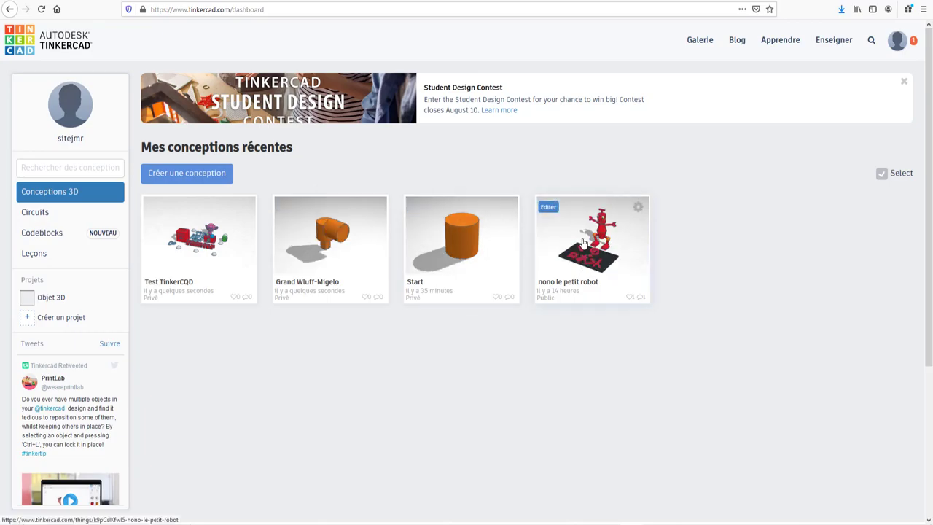
Open the design nono le petit robot for editing and examine the robot and its sign from several angles
{"action": "left_click", "coordinate": [582, 243]}
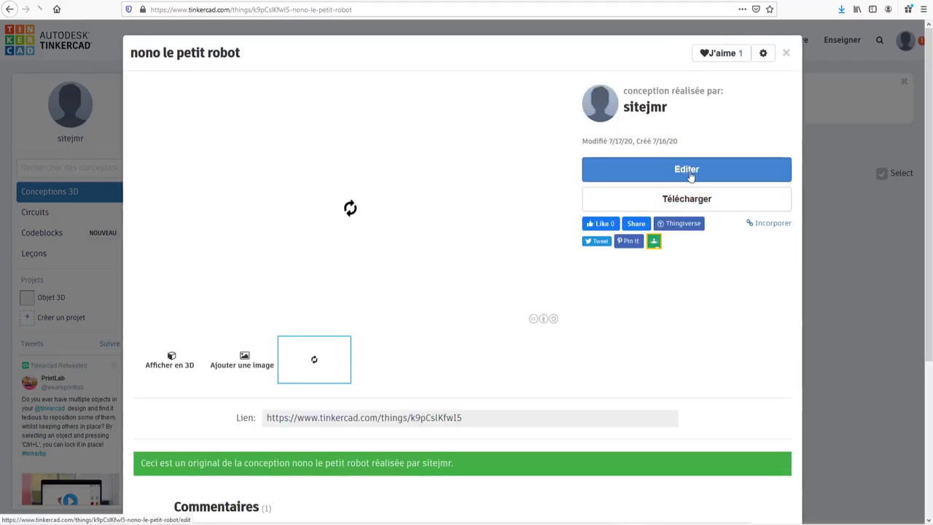
{"action": "left_click", "coordinate": [692, 174]}
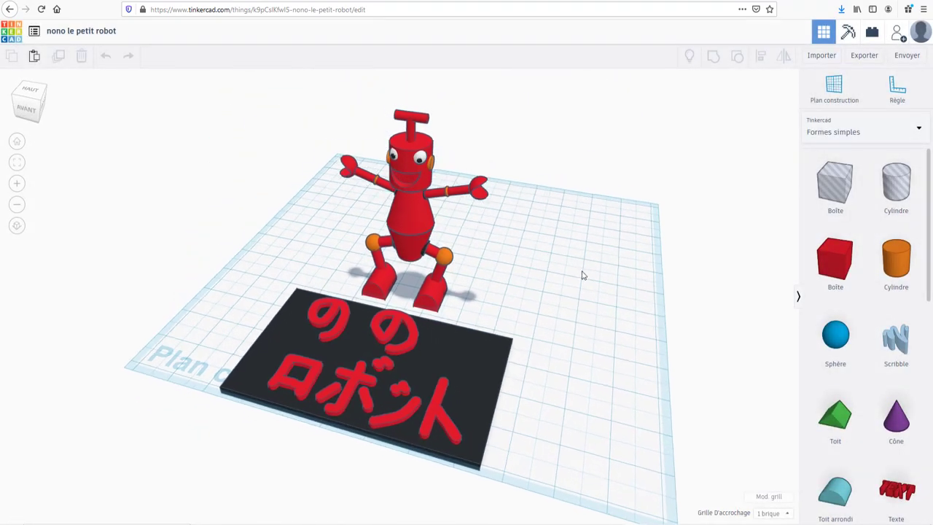
{"action": "right_click_drag", "start_coordinate": [519, 281], "coordinate": [360, 331]}
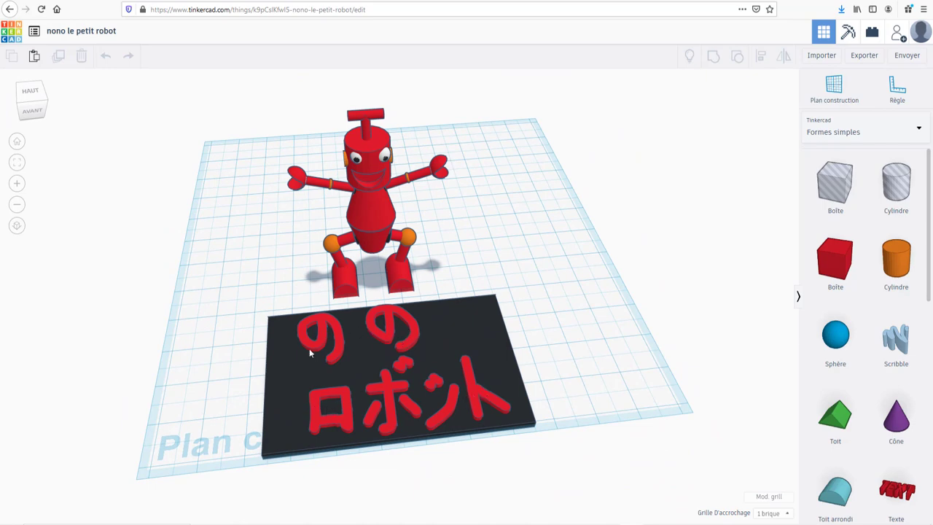
{"action": "right_click_drag", "start_coordinate": [514, 289], "coordinate": [325, 230]}
{"action": "scroll", "coordinate": [325, 229], "scroll_direction": "up", "scroll_amount": 2}
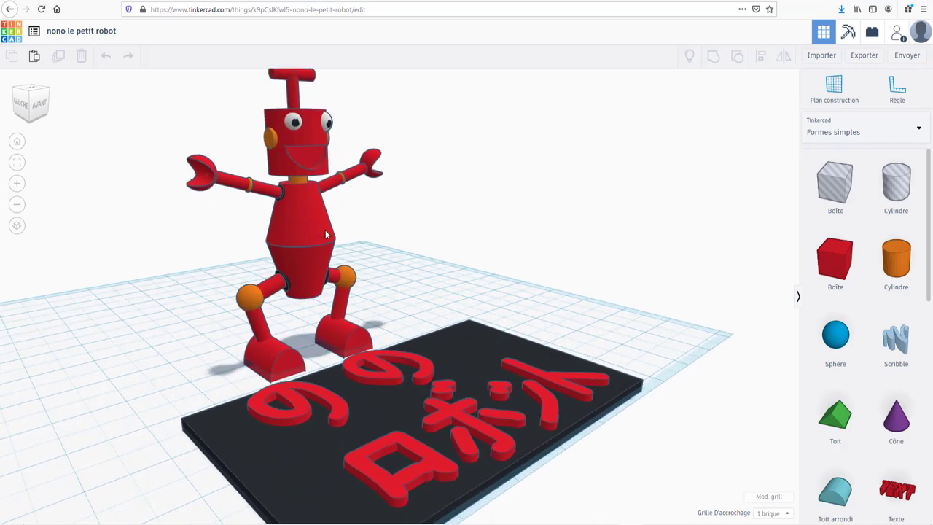
{"action": "scroll", "coordinate": [406, 228], "scroll_direction": "down", "scroll_amount": 2}
{"action": "right_click_drag", "start_coordinate": [407, 228], "coordinate": [424, 254]}
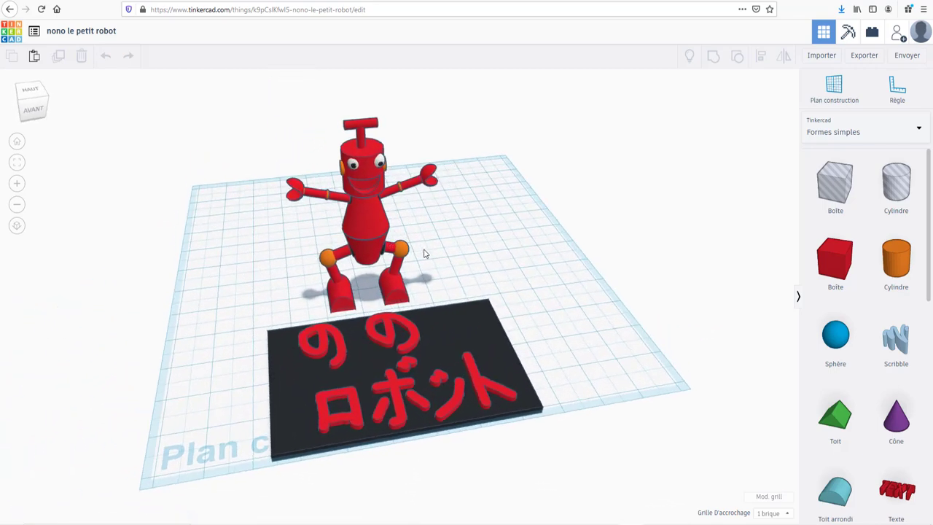
{"action": "right_click_drag", "start_coordinate": [539, 250], "coordinate": [456, 234]}
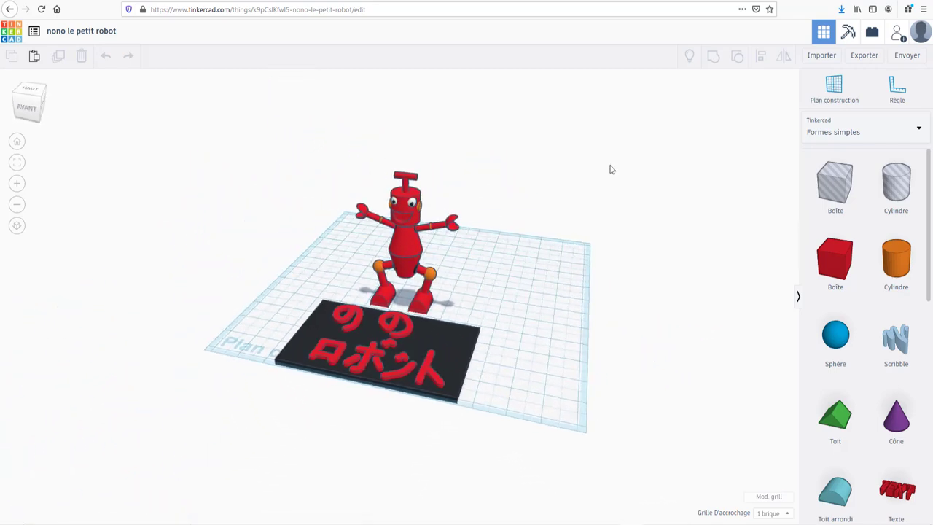
Review the shape import options and the download formats available for exporting the design, without importing or exporting anything
{"action": "left_click", "coordinate": [820, 57]}
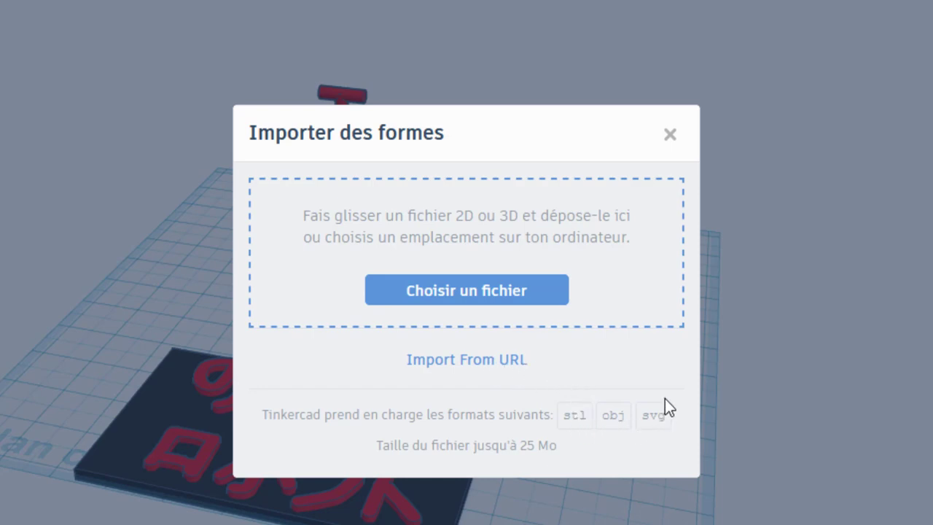
{"action": "left_click", "coordinate": [670, 134]}
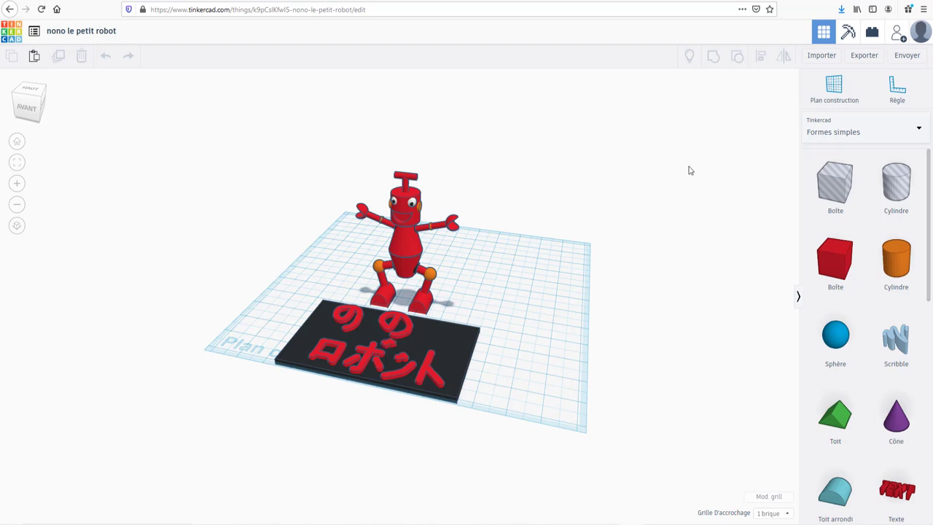
{"action": "left_click", "coordinate": [863, 55]}
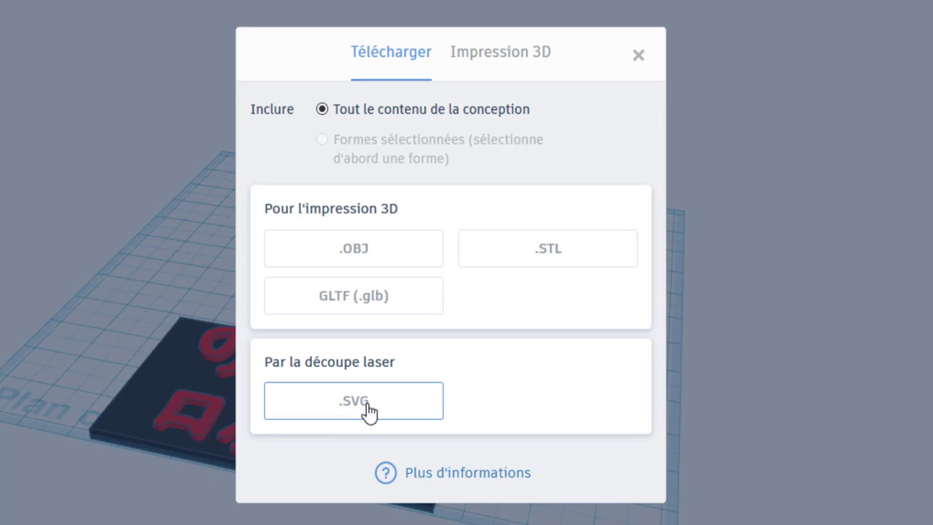
{"action": "left_click", "coordinate": [639, 55]}
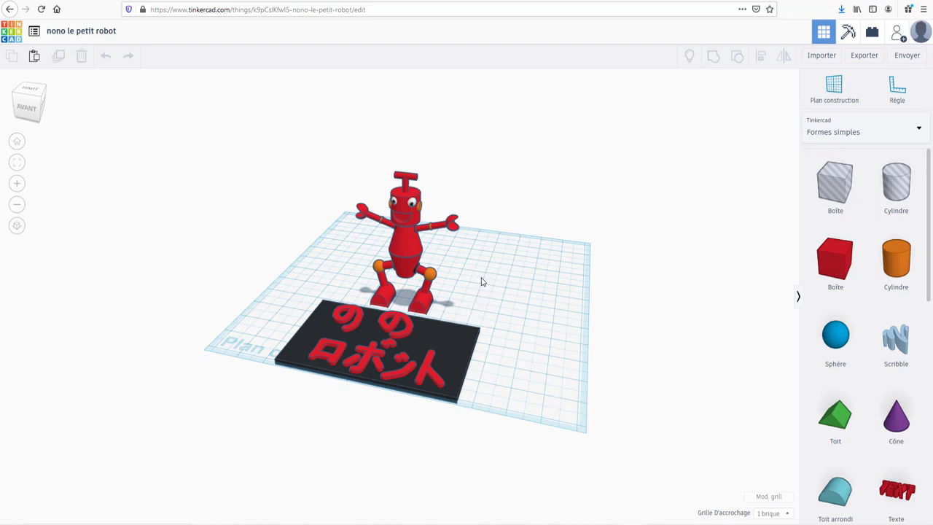
Show the robot design as blocks, raise the detail through the medium to the finest level, and inspect the model
{"action": "left_click", "coordinate": [847, 33]}
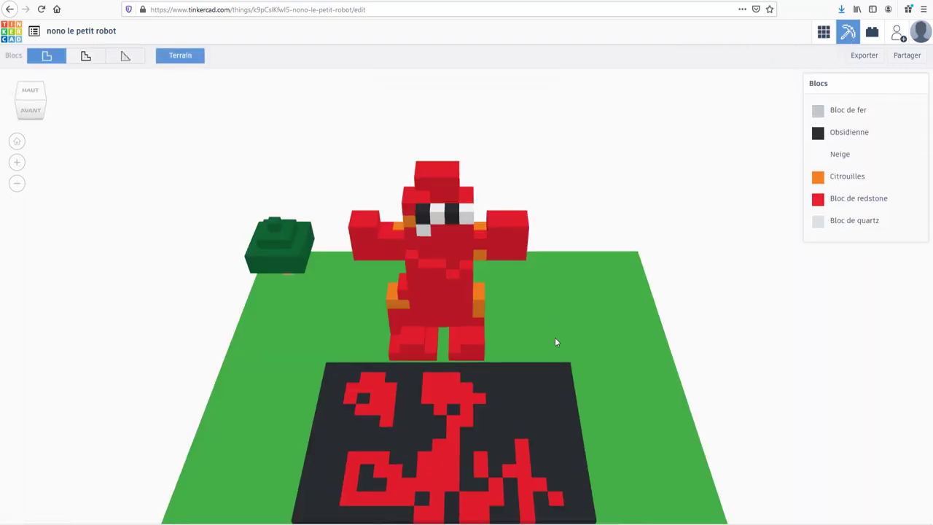
{"action": "right_click_drag", "start_coordinate": [554, 337], "coordinate": [519, 285]}
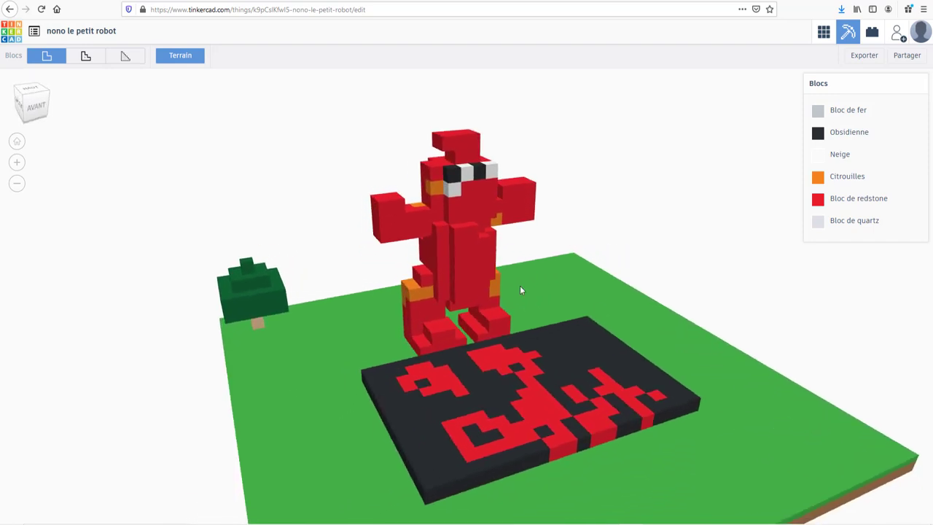
{"action": "left_click", "coordinate": [85, 57]}
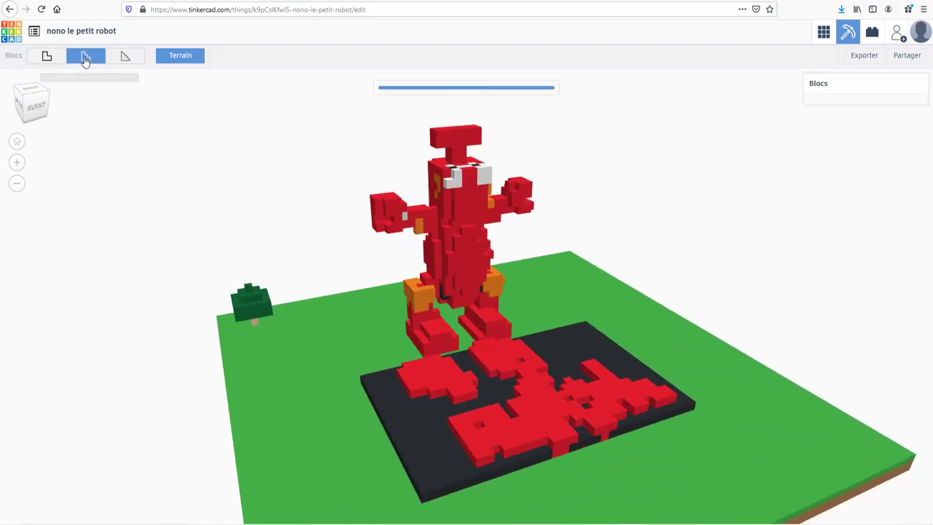
{"action": "left_click", "coordinate": [130, 58]}
{"action": "right_click_drag", "start_coordinate": [605, 217], "coordinate": [550, 193]}
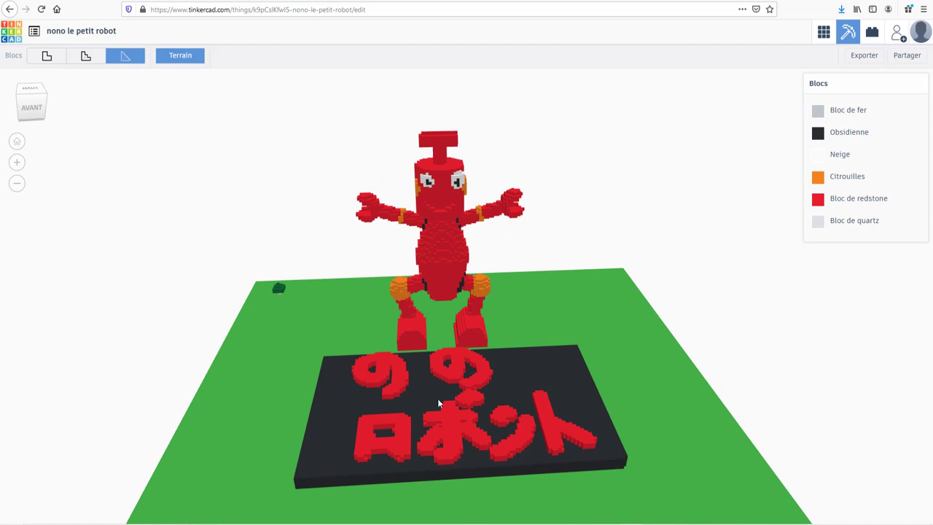
{"action": "scroll", "coordinate": [522, 285], "scroll_direction": "down", "scroll_amount": 5}
{"action": "right_click_drag", "start_coordinate": [520, 283], "coordinate": [471, 290]}
{"action": "scroll", "coordinate": [491, 289], "scroll_direction": "up", "scroll_amount": 3}
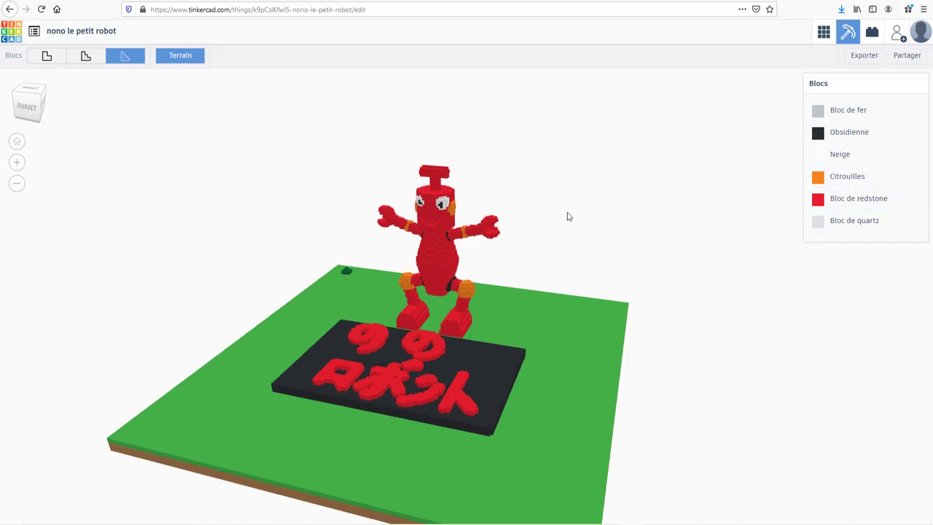
{"action": "right_click_drag", "start_coordinate": [566, 214], "coordinate": [573, 214]}
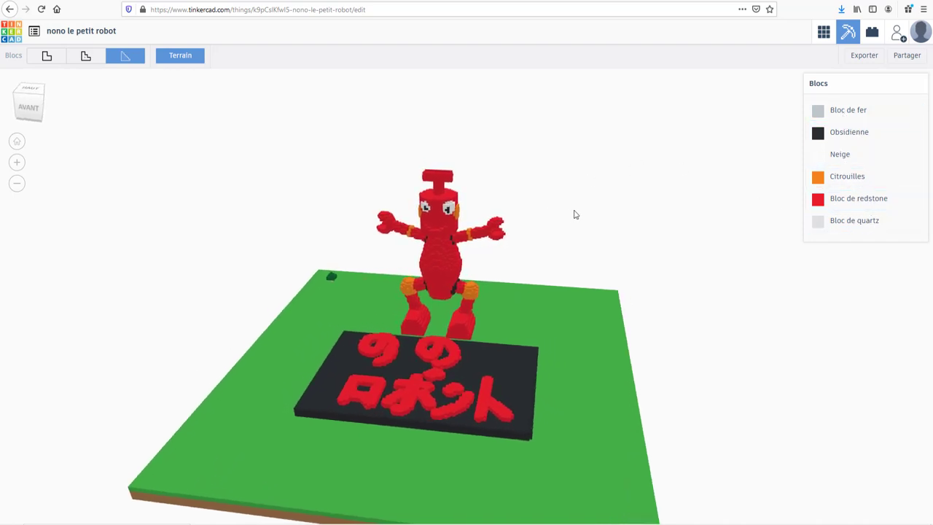
Show the robot design as bricks, raise the detail through the medium to the finest level, and inspect the studs
{"action": "left_click", "coordinate": [871, 34]}
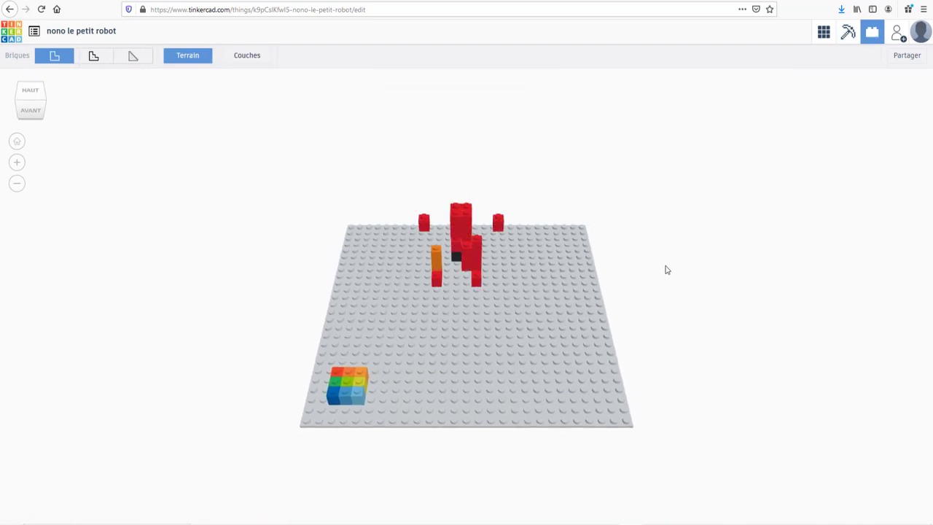
{"action": "left_click", "coordinate": [94, 56]}
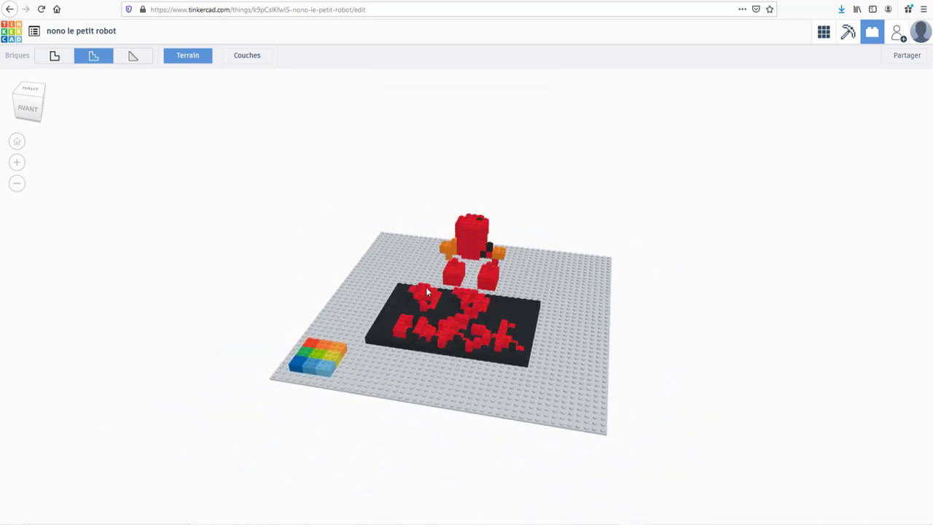
{"action": "left_click", "coordinate": [135, 57]}
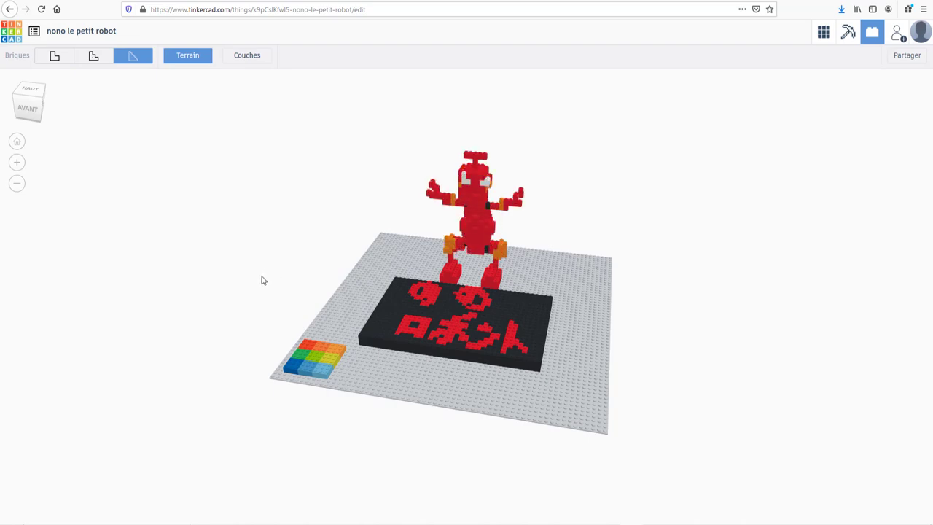
{"action": "right_click_drag", "start_coordinate": [263, 280], "coordinate": [427, 267]}
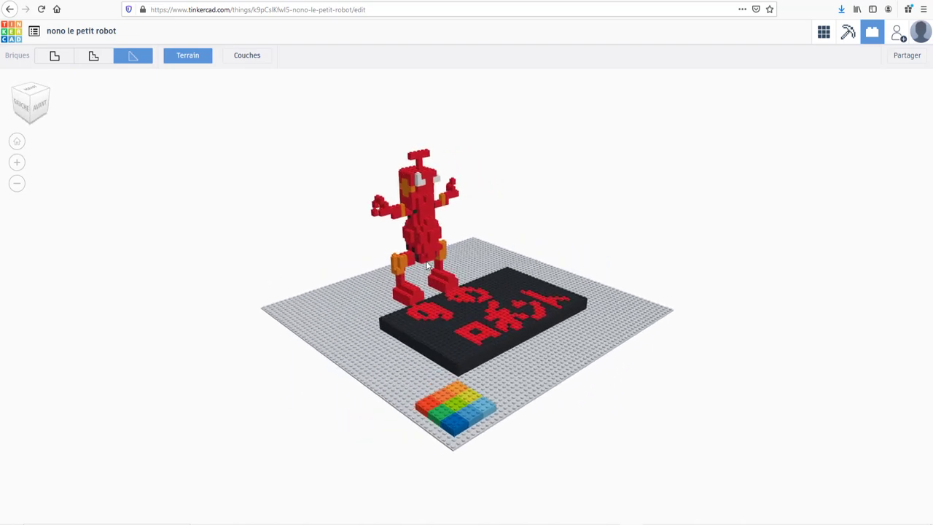
{"action": "scroll", "coordinate": [430, 268], "scroll_direction": "up", "scroll_amount": 10}
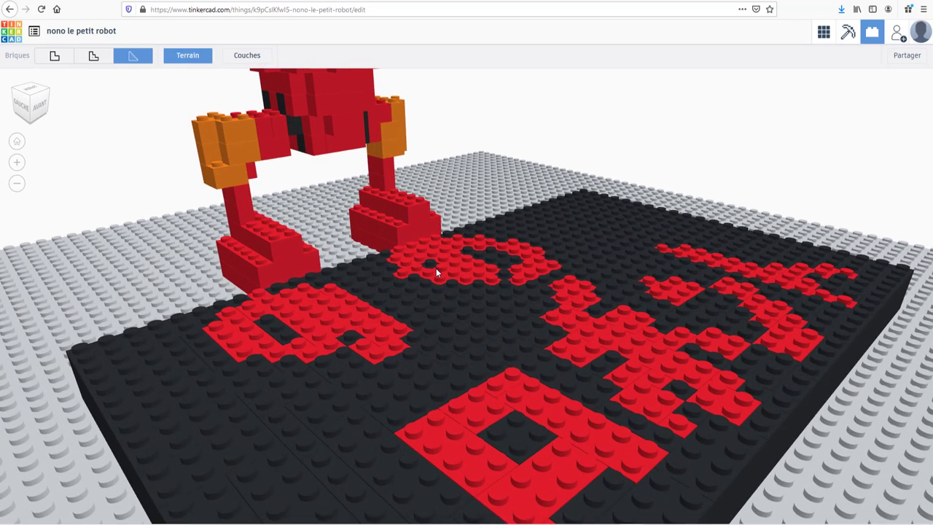
{"action": "scroll", "coordinate": [435, 267], "scroll_direction": "down", "scroll_amount": 15}
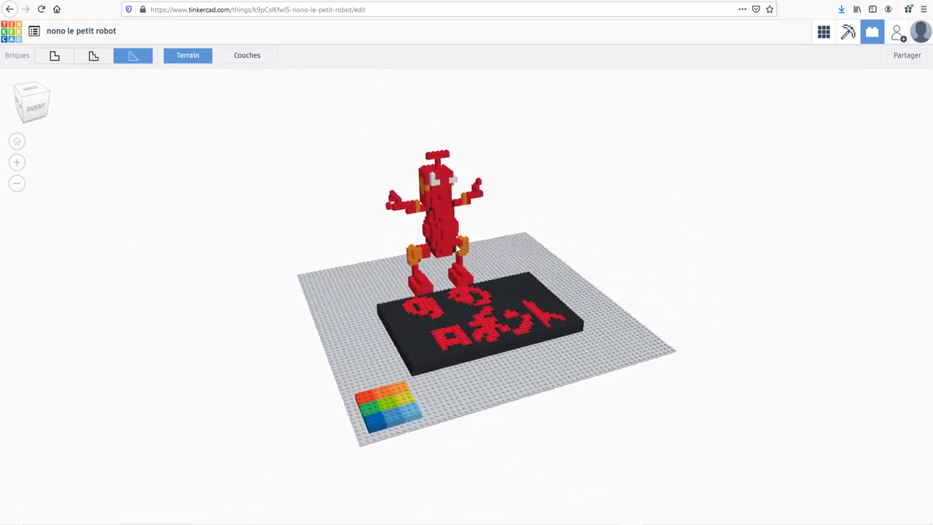
{"action": "right_click_drag", "start_coordinate": [457, 249], "coordinate": [403, 246]}
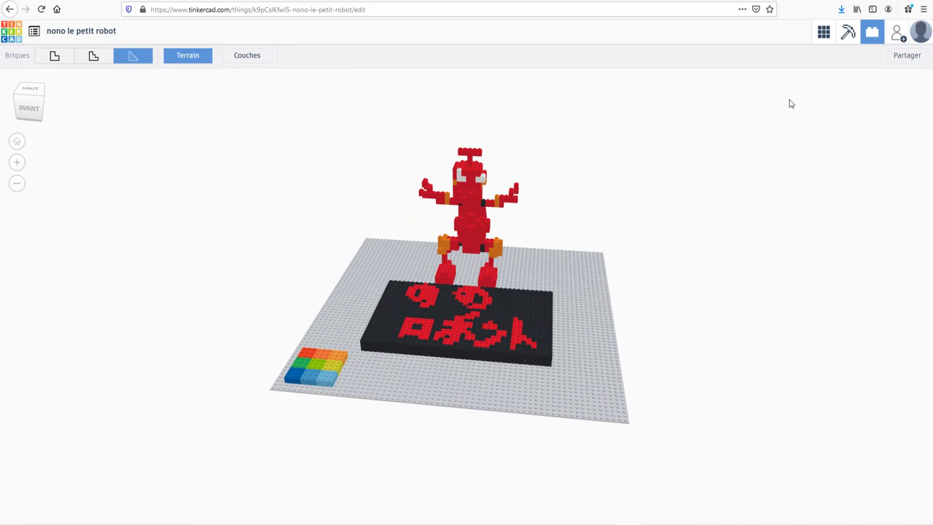
Return the robot to the 3D design view and clear the shape selection
{"action": "left_click", "coordinate": [823, 32]}
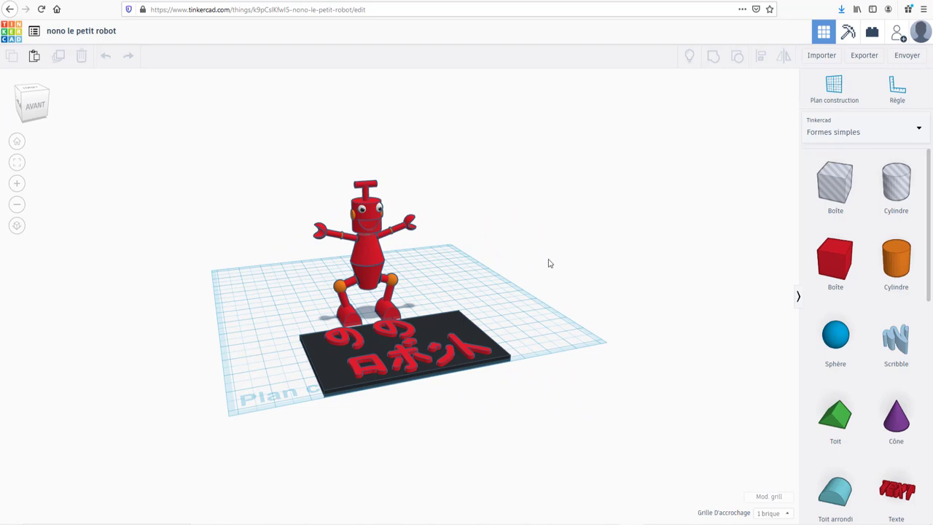
{"action": "right_click_drag", "start_coordinate": [550, 263], "coordinate": [494, 279]}
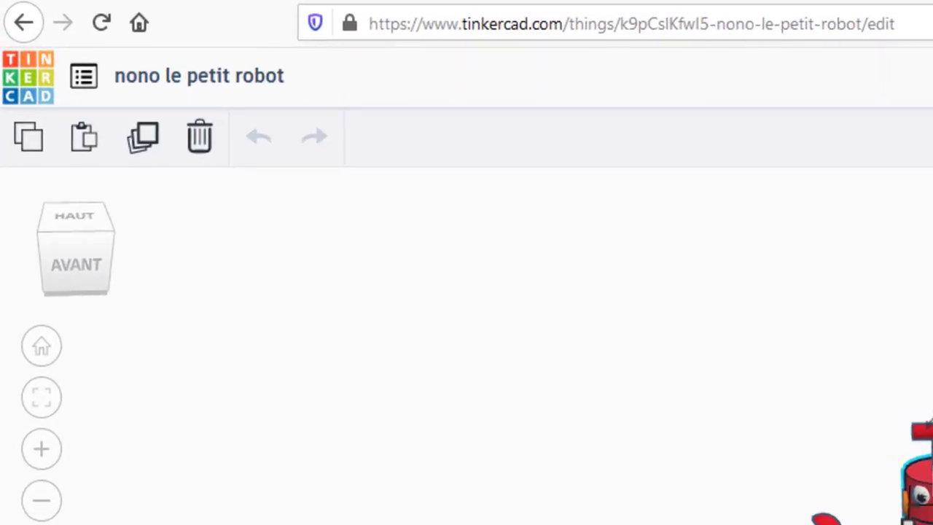
{"action": "key", "text": "Escape"}
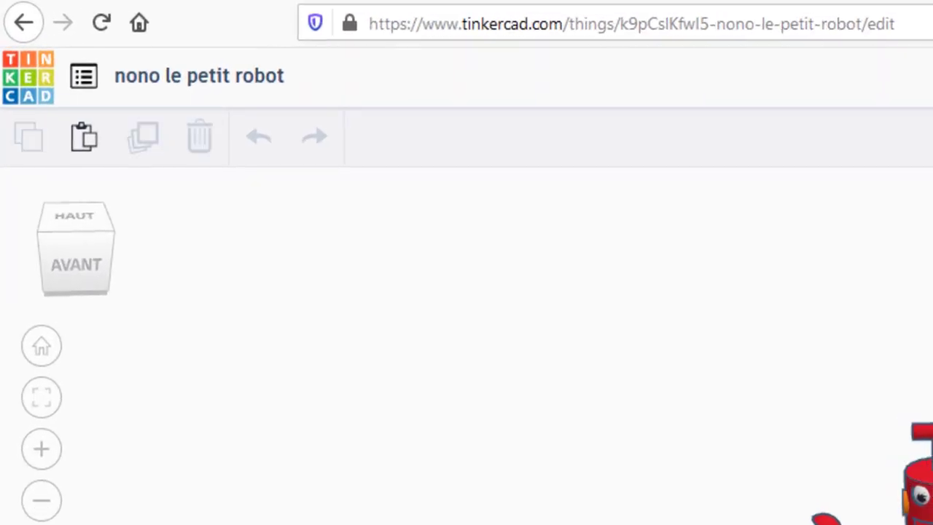
Open the list of designs, review the current design's name, visibility and licence properties, and close it without changes
{"action": "left_click", "coordinate": [84, 78]}
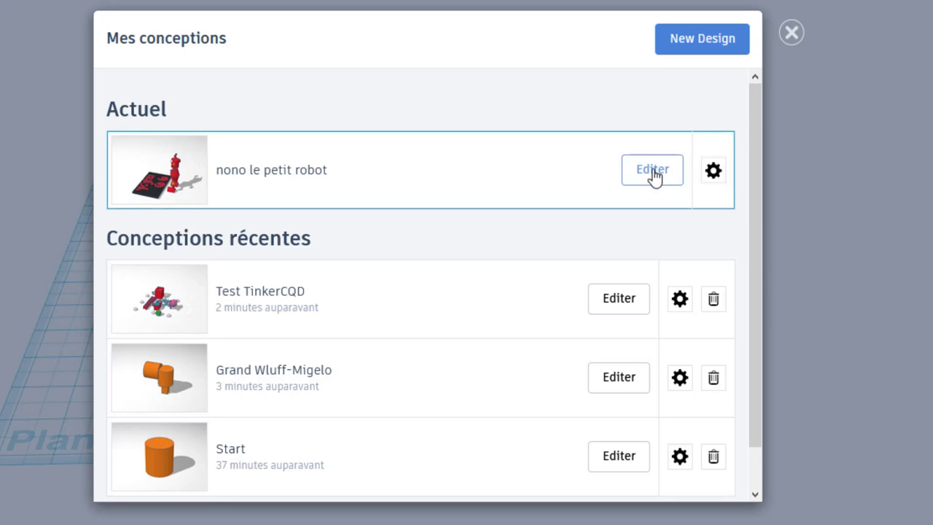
{"action": "left_click", "coordinate": [714, 172]}
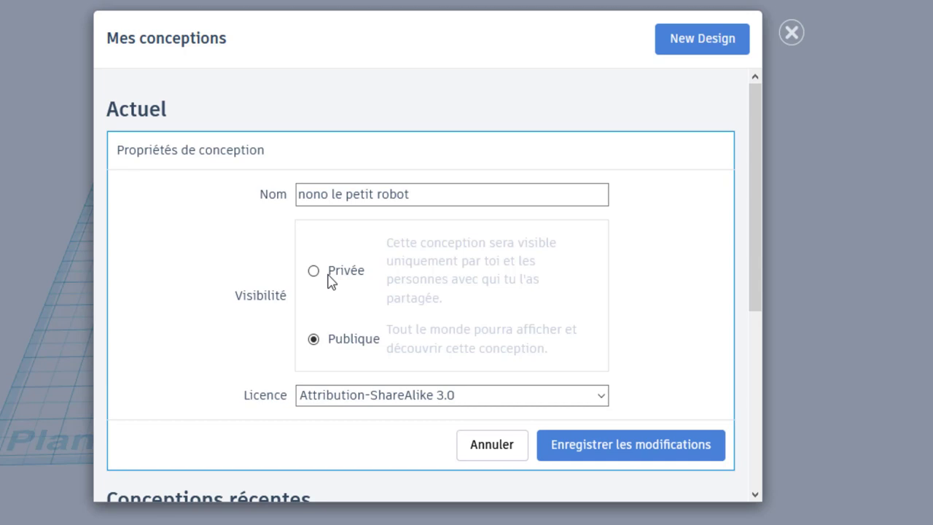
{"action": "scroll", "coordinate": [558, 292], "scroll_direction": "down", "scroll_amount": 3}
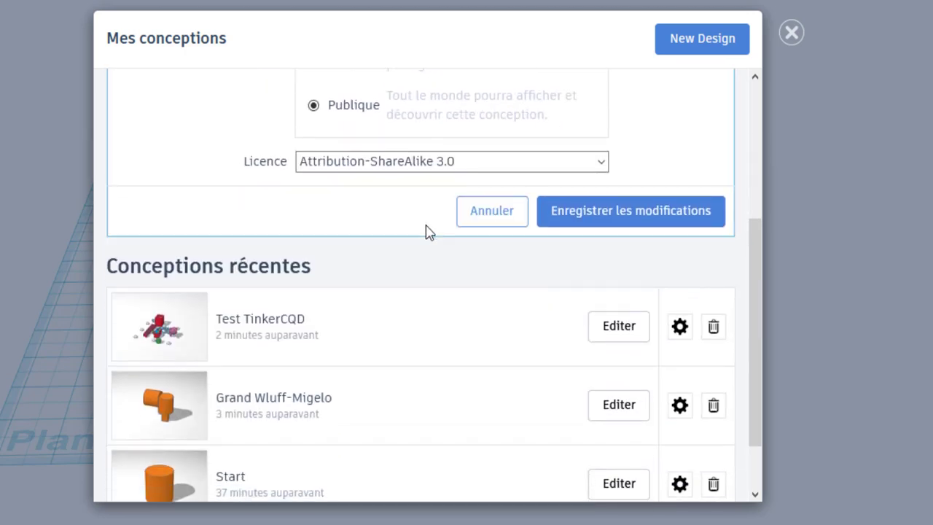
{"action": "scroll", "coordinate": [394, 331], "scroll_direction": "up", "scroll_amount": 3}
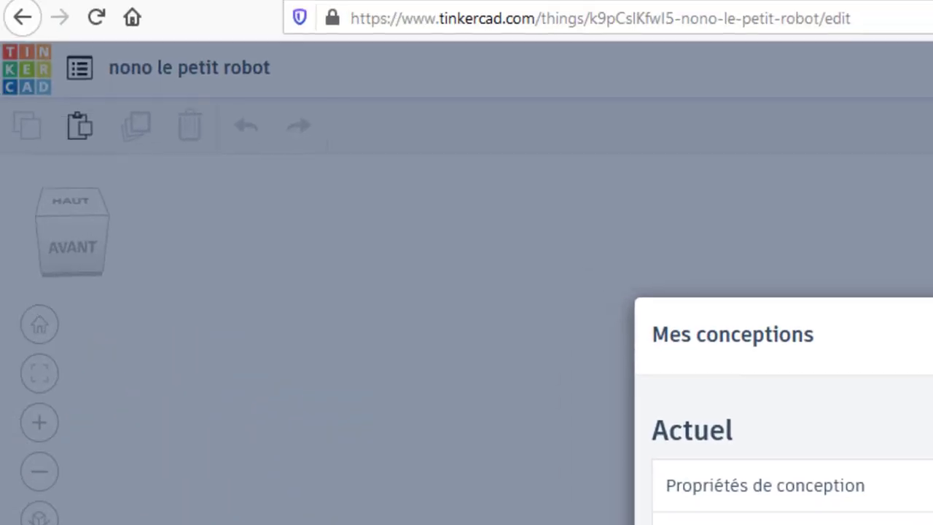
{"action": "key", "text": "Escape"}
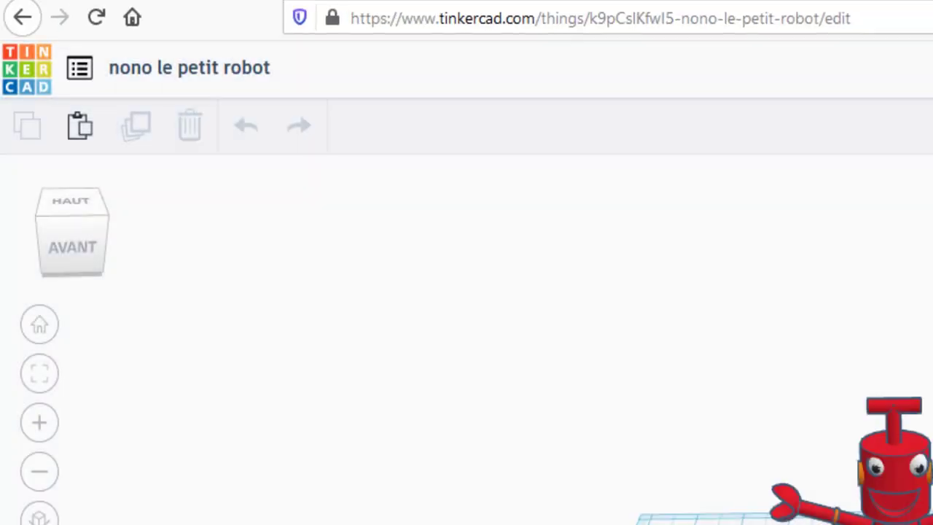